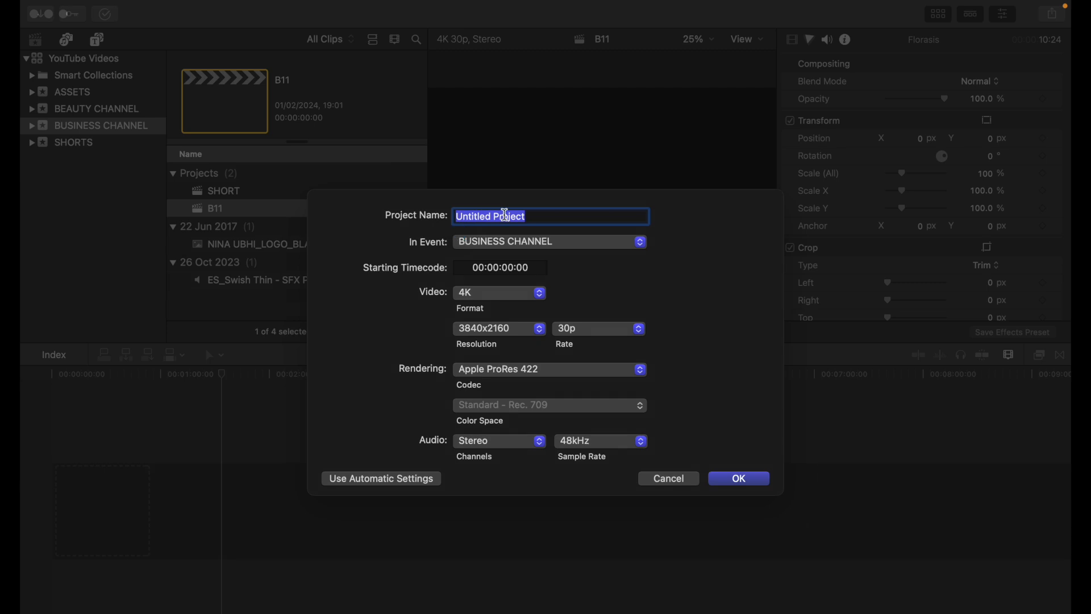
# Create the 4K 30p project "How to edit on final cut pro" in the BUSINESS CHANNEL event and open it.
pyautogui.write('ow to edit on final cut pro')
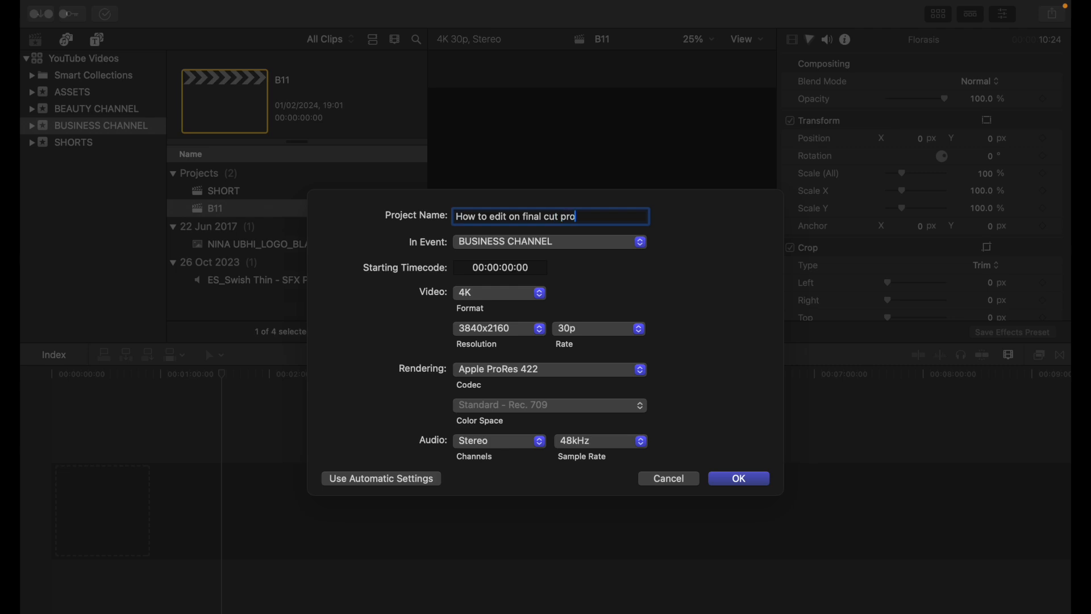
pyautogui.click(746, 480)
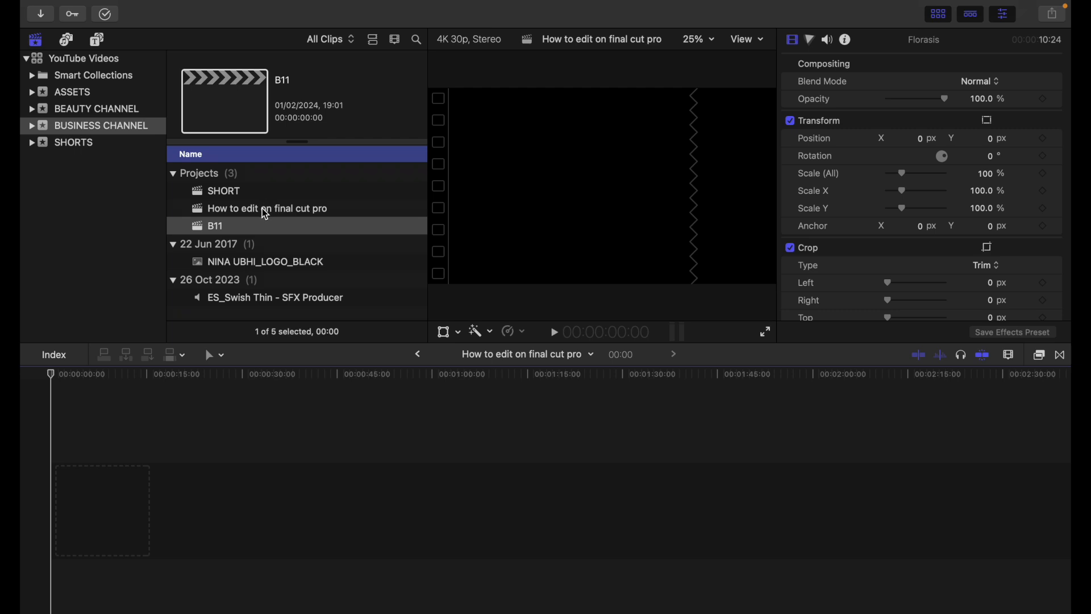
pyautogui.click(266, 209)
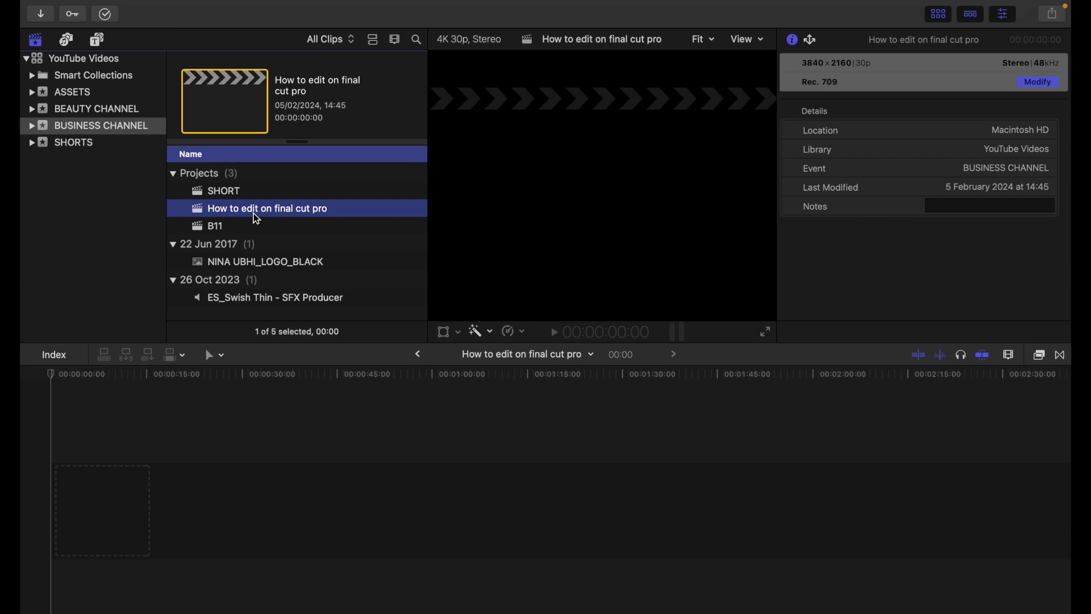
pyautogui.doubleClick(257, 219)
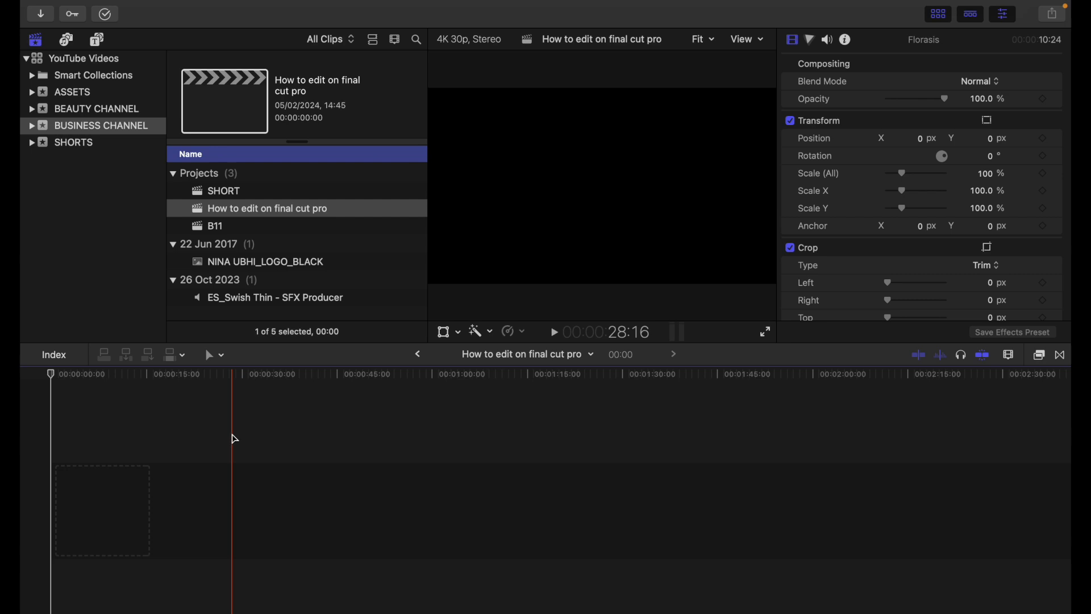
# Import C1415.MP4 and the audio recording "Untitled - 28/01/2024, 15.02.m4a" into the BUSINESS CHANNEL event, leaving the files in place.
pyautogui.click(43, 16)
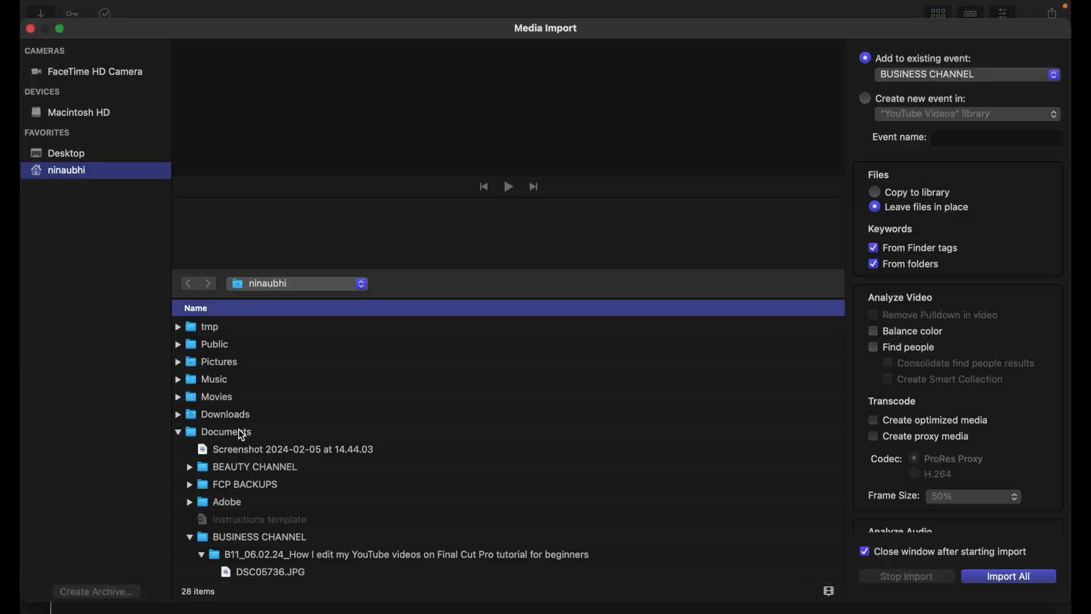
pyautogui.scroll(-5, 241, 461)
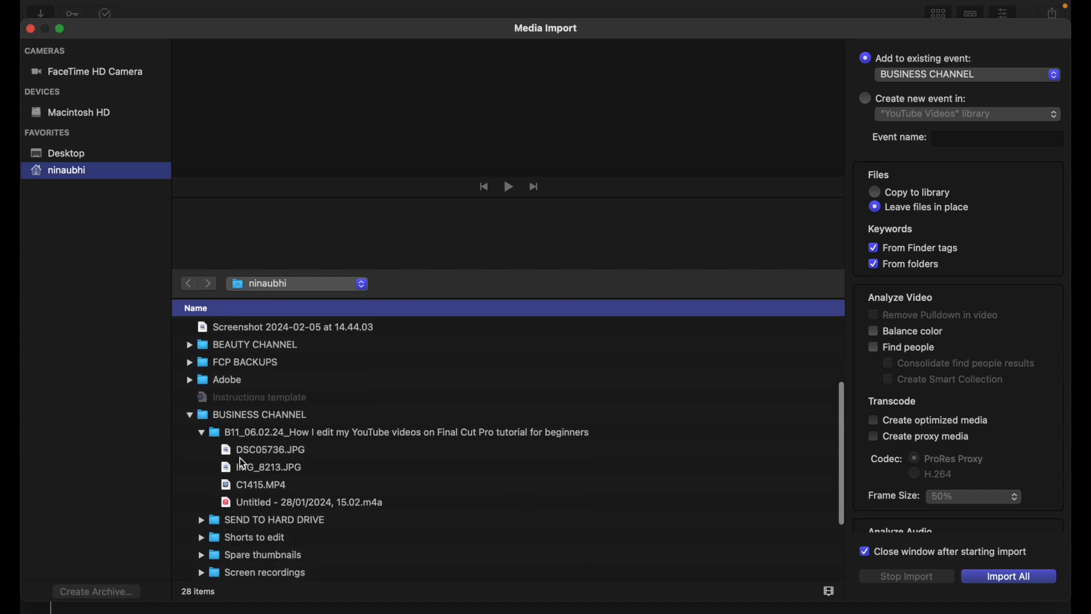
pyautogui.scroll(2, 240, 458)
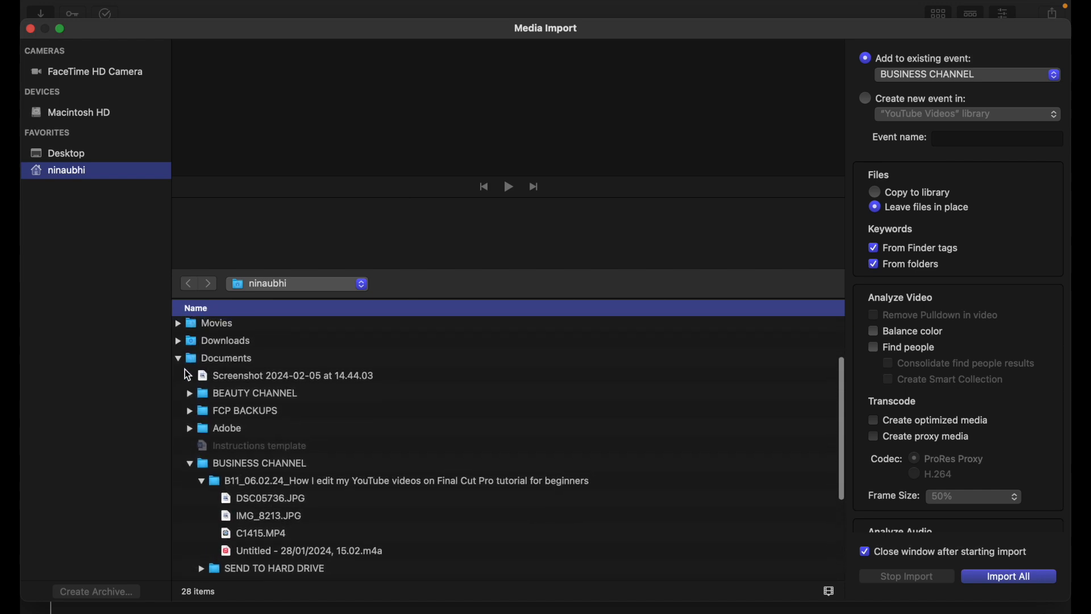
pyautogui.scroll(-6, 209, 481)
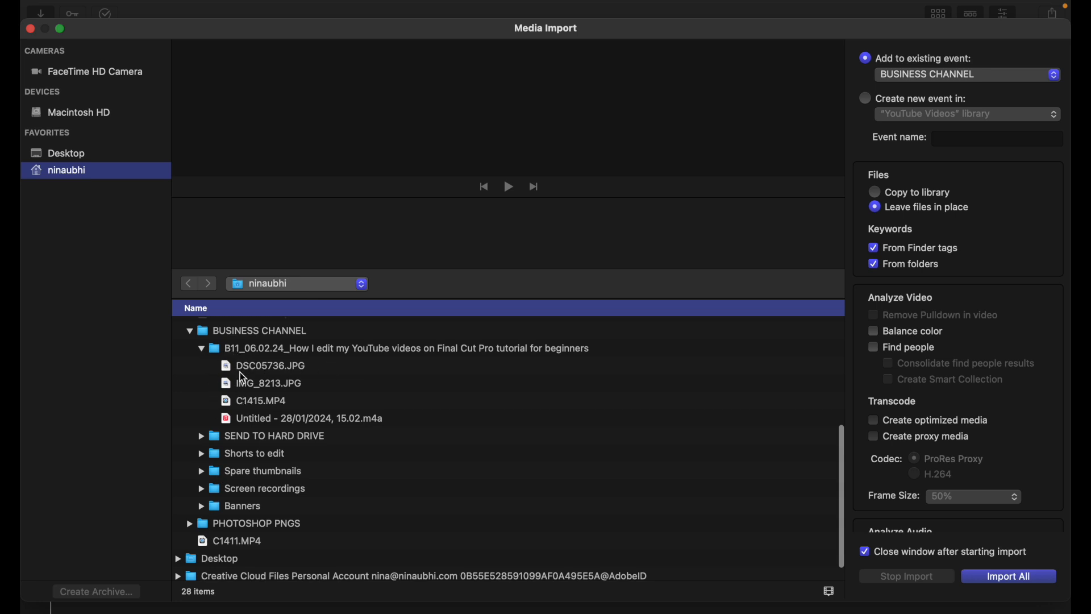
pyautogui.click(254, 402)
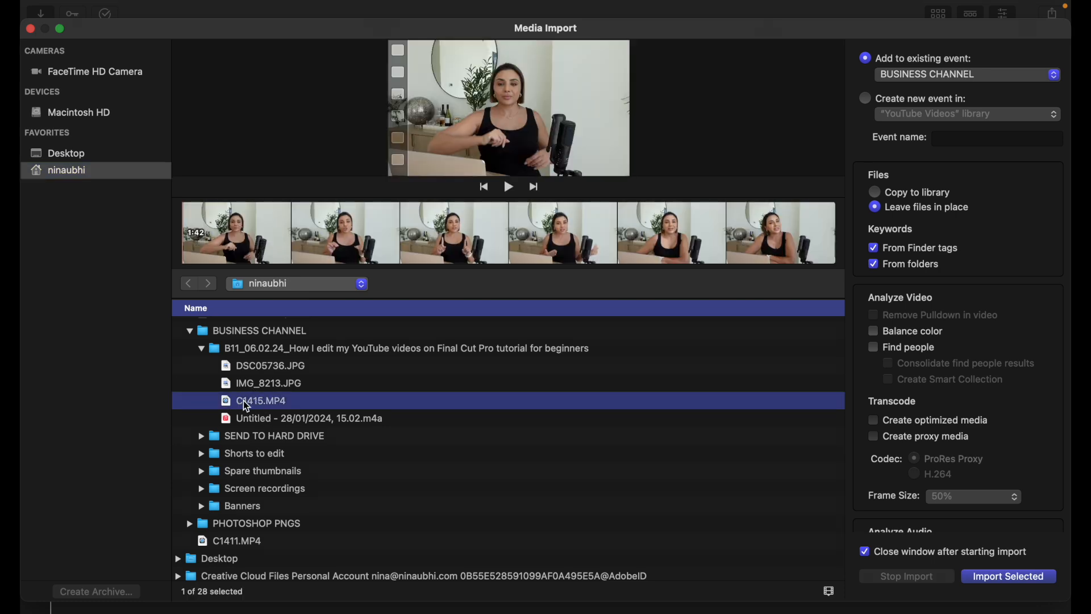
pyautogui.keyDown('shift'); pyautogui.click(274, 421); pyautogui.keyUp('shift')
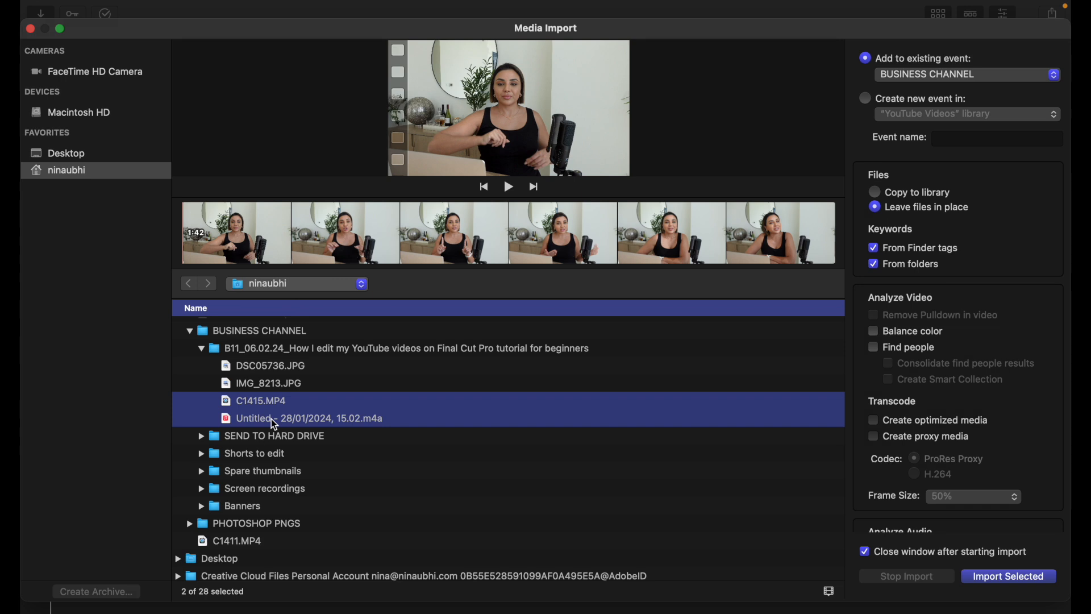
pyautogui.click(1001, 582)
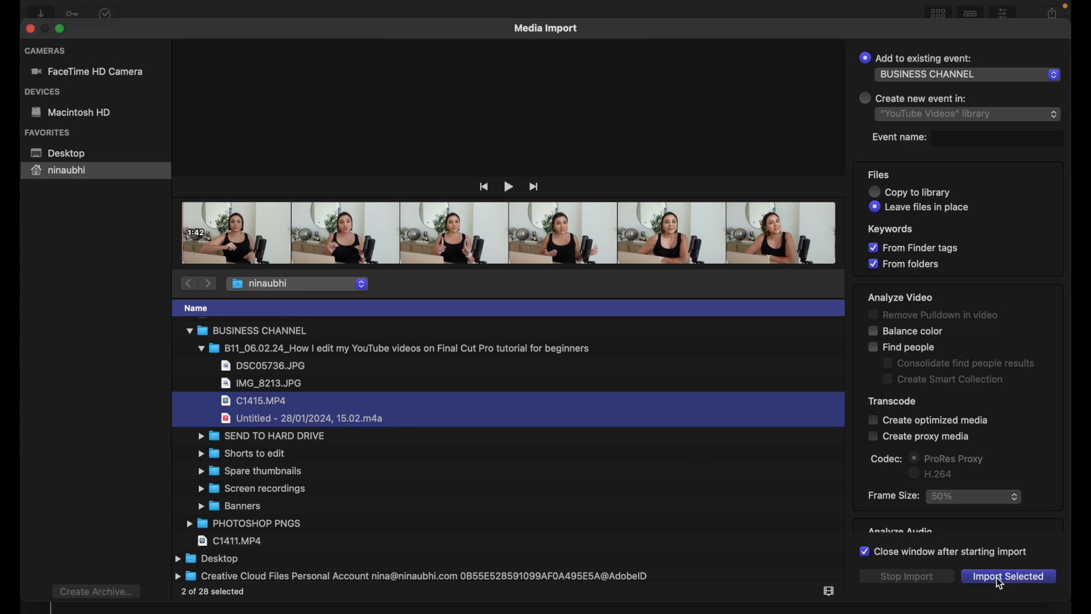
# Synchronize the C1415 video with the Untitled audio recording into one clip at a 30p frame rate.
pyautogui.scroll(-2, 284, 255)
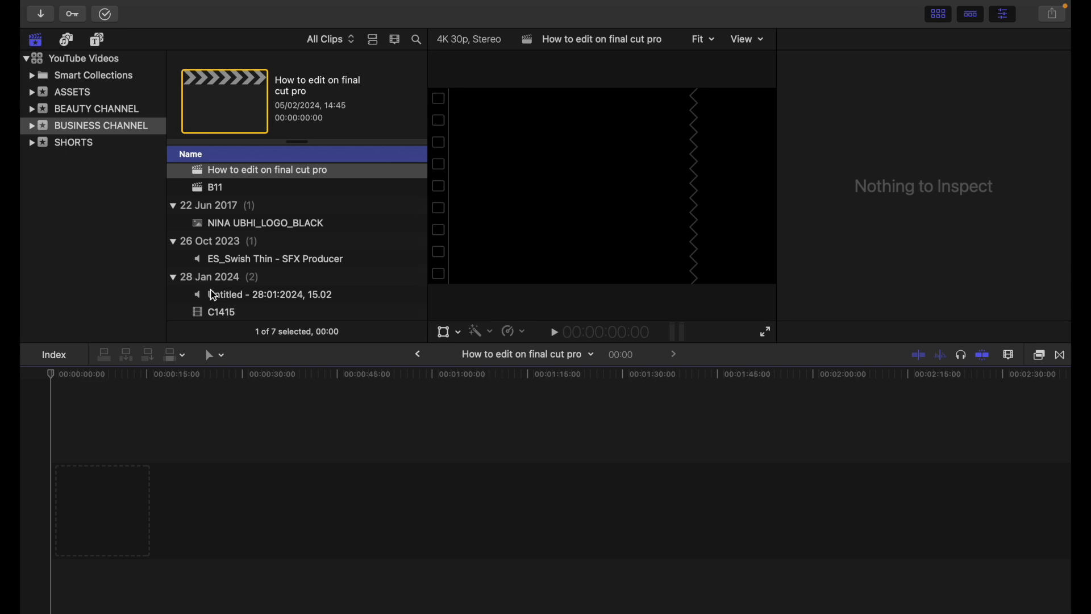
pyautogui.click(210, 301)
pyautogui.keyDown('super'); pyautogui.click(220, 312); pyautogui.keyUp('super')
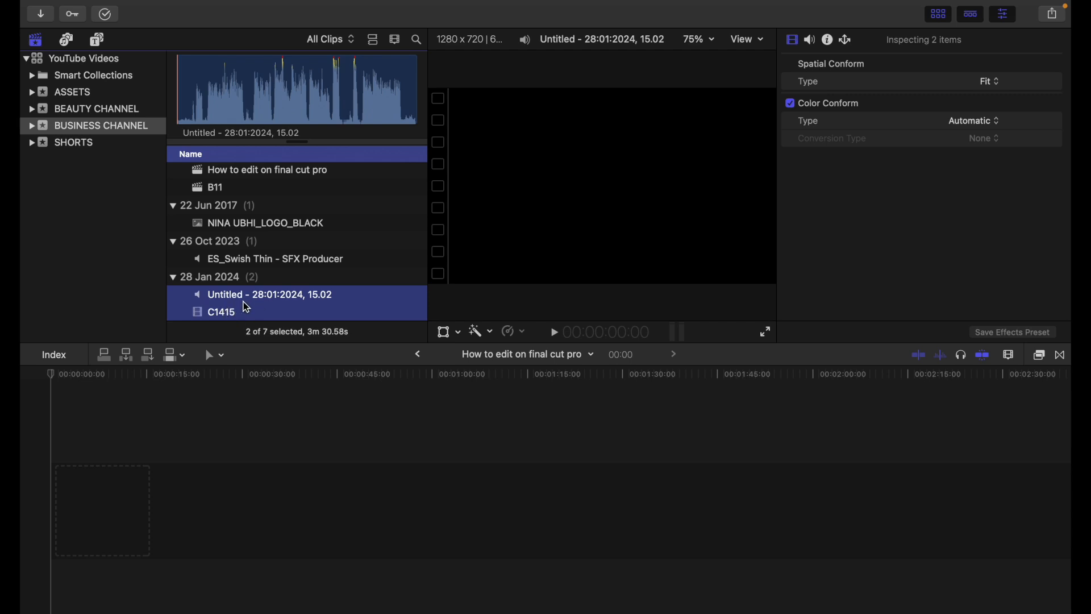
pyautogui.rightClick(247, 308)
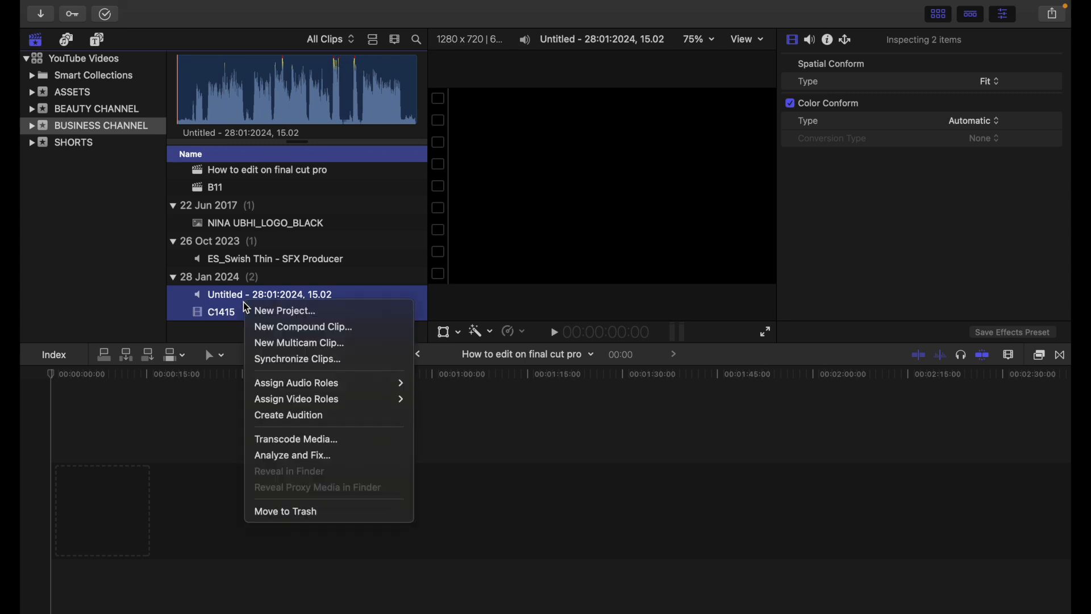
pyautogui.click(292, 361)
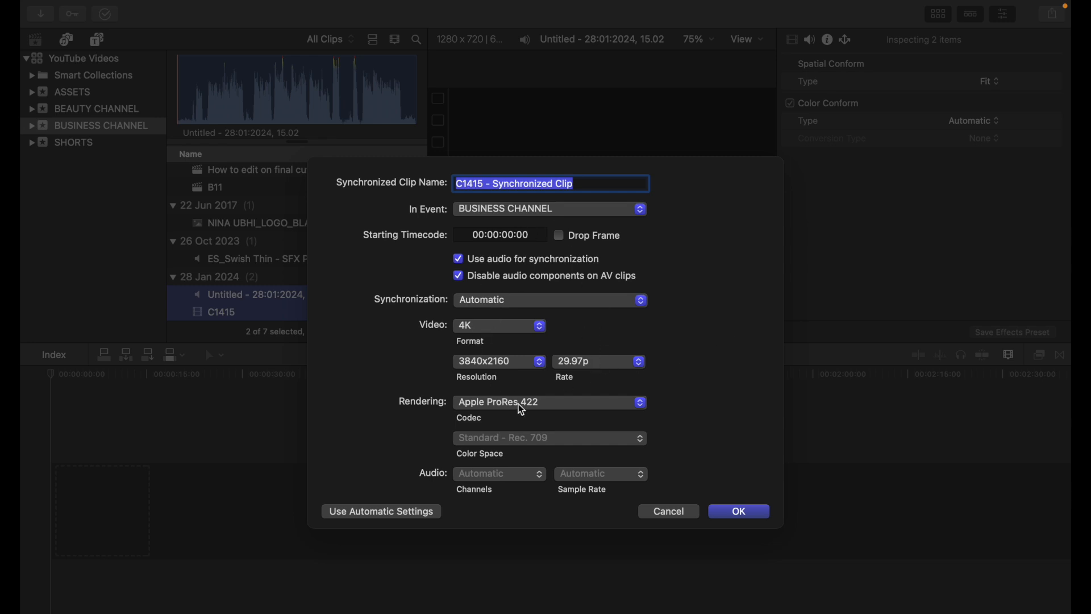
pyautogui.click(597, 364)
pyautogui.click(592, 379)
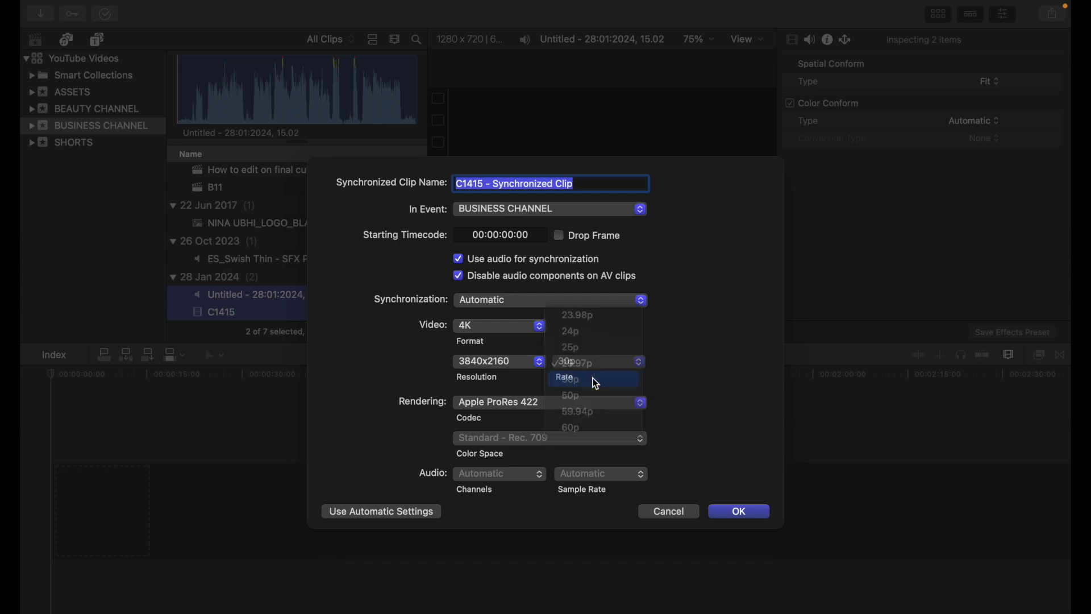
pyautogui.click(742, 514)
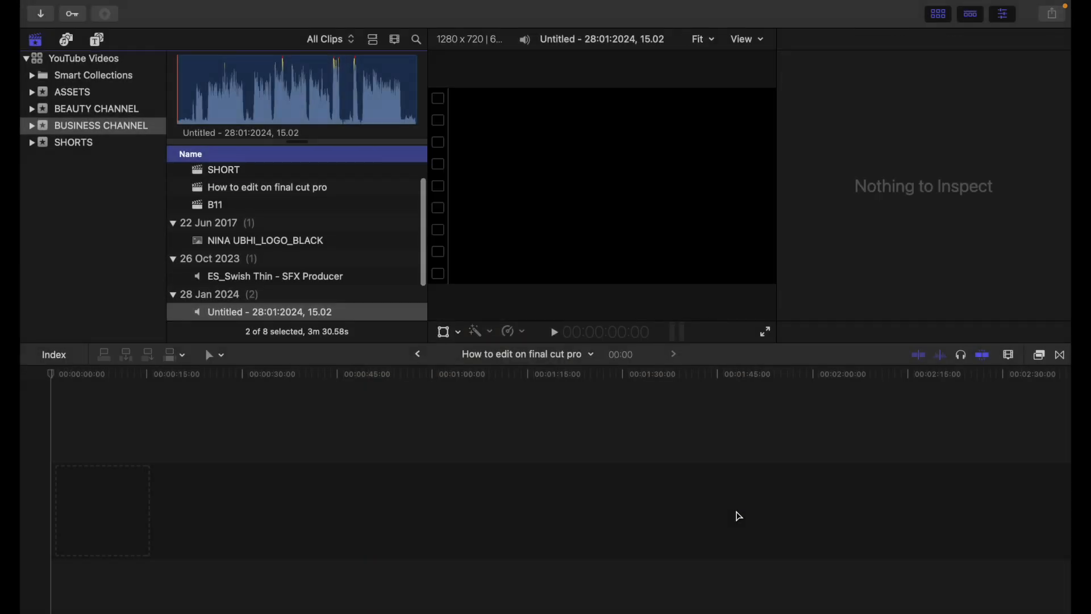
# Add the C1415 - Synchronized Clip to the beginning of the empty timeline.
pyautogui.scroll(-3, 270, 222)
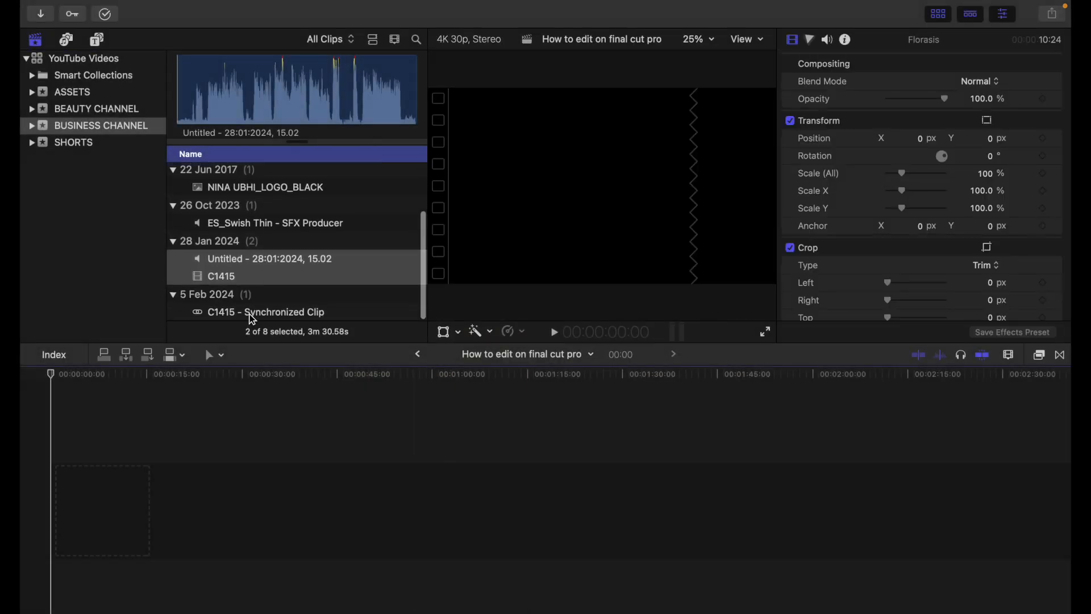
pyautogui.click(252, 313)
pyautogui.moveTo(253, 319); pyautogui.dragTo(22, 511)
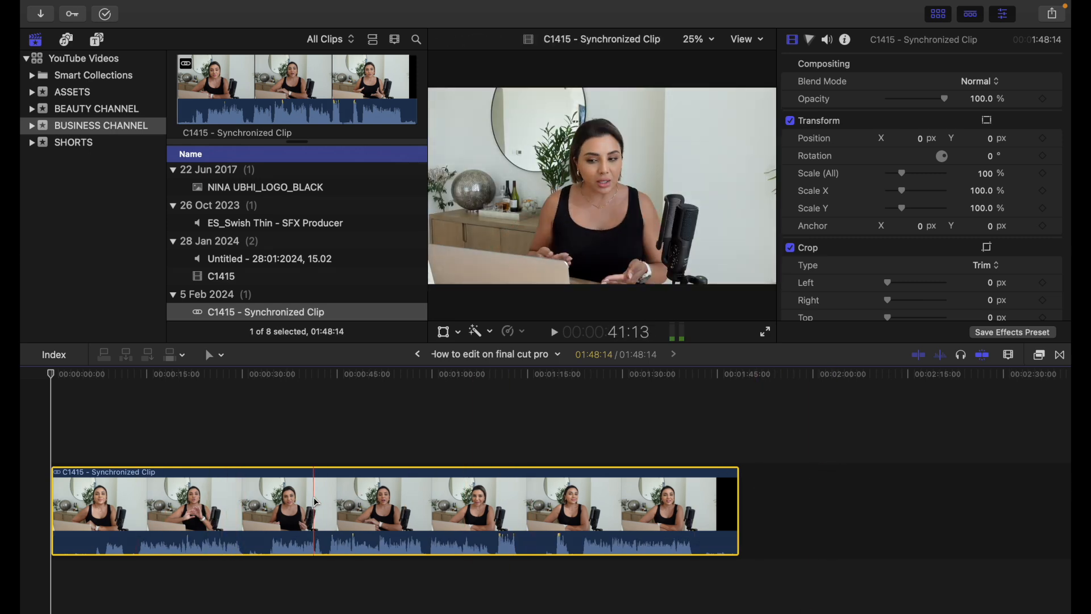
# Magnify the timeline to show the clip's opening seconds in detail and place the playhead at about 14:09.
pyautogui.press('super+equal')
pyautogui.hscroll(-15, 317, 502)
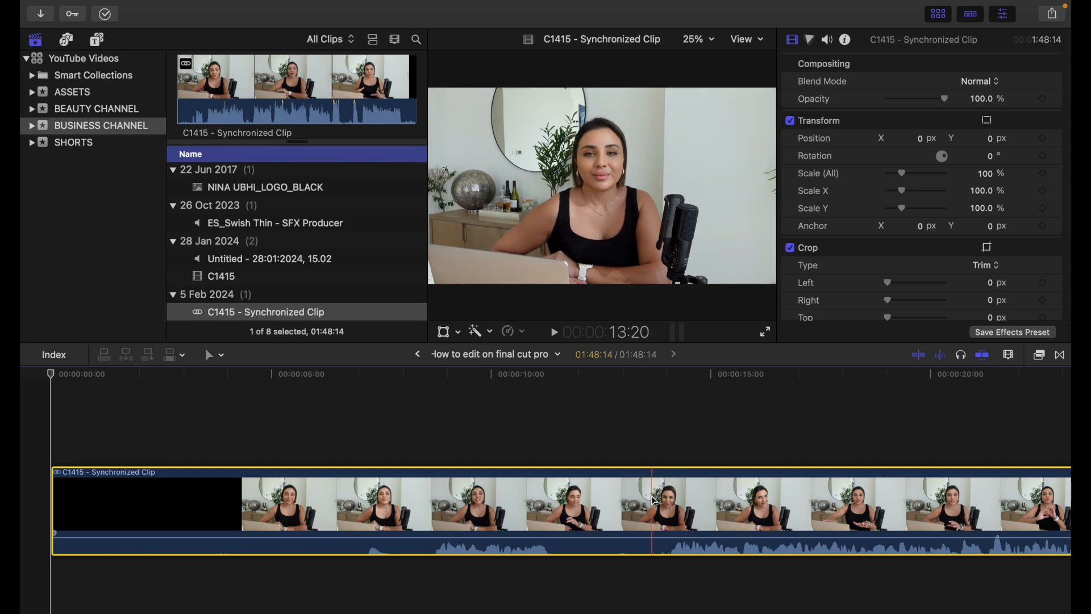
pyautogui.hscroll(3, 653, 499)
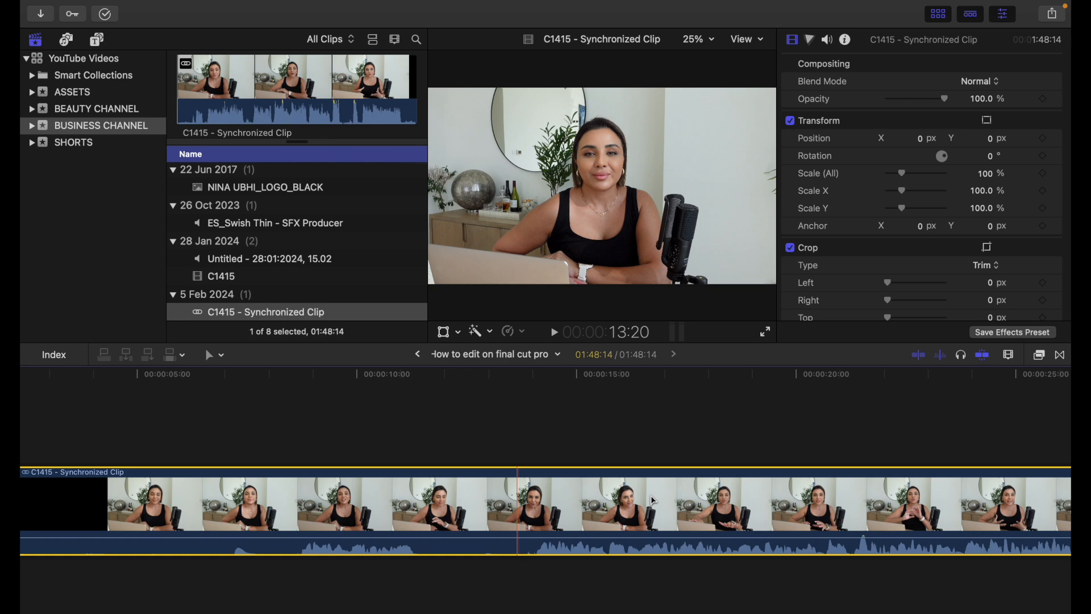
pyautogui.hscroll(-3, 654, 500)
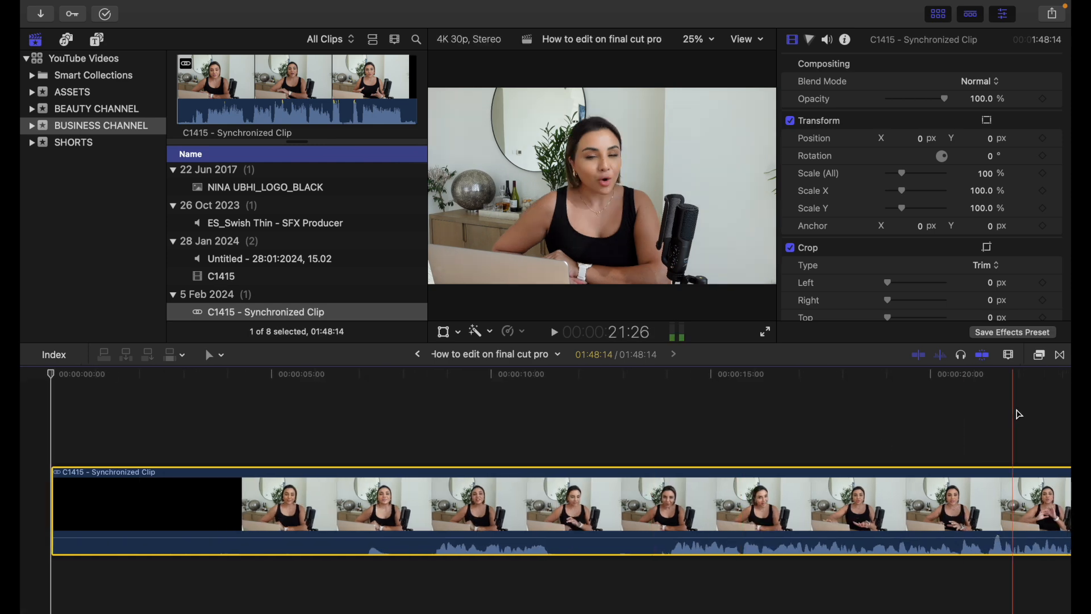
pyautogui.click(680, 499)
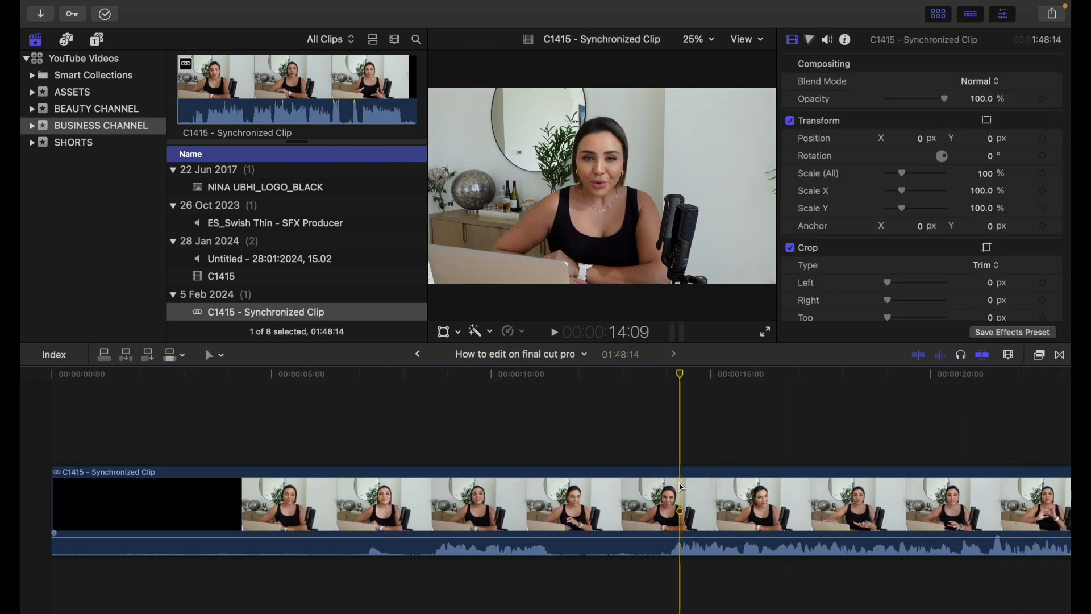
# Switch the timeline clip appearance to large waveforms with small filmstrips and slightly increase the clip height.
pyautogui.click(1010, 356)
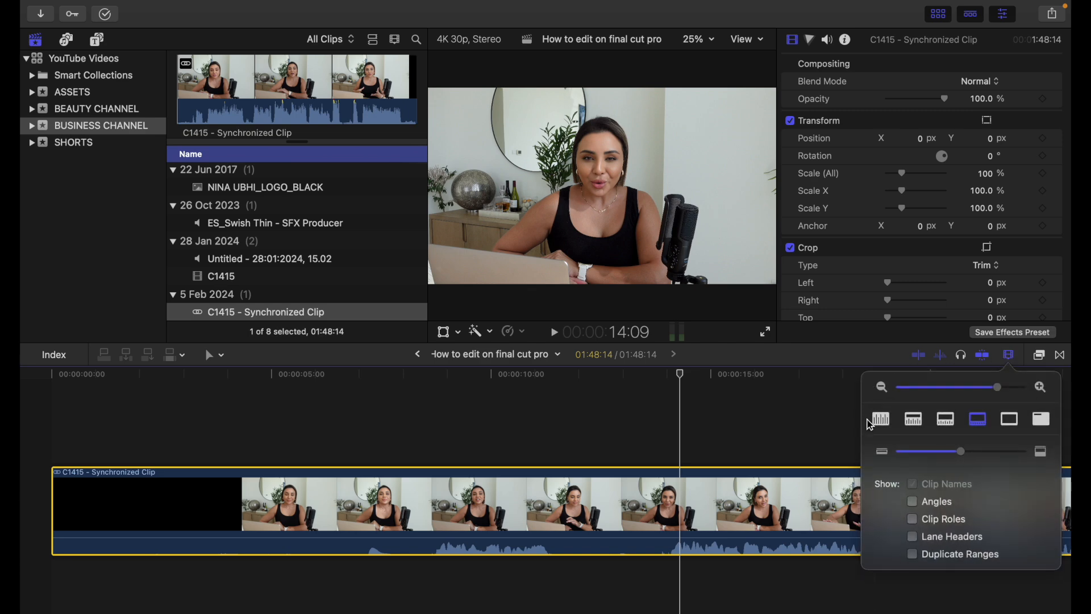
pyautogui.click(915, 420)
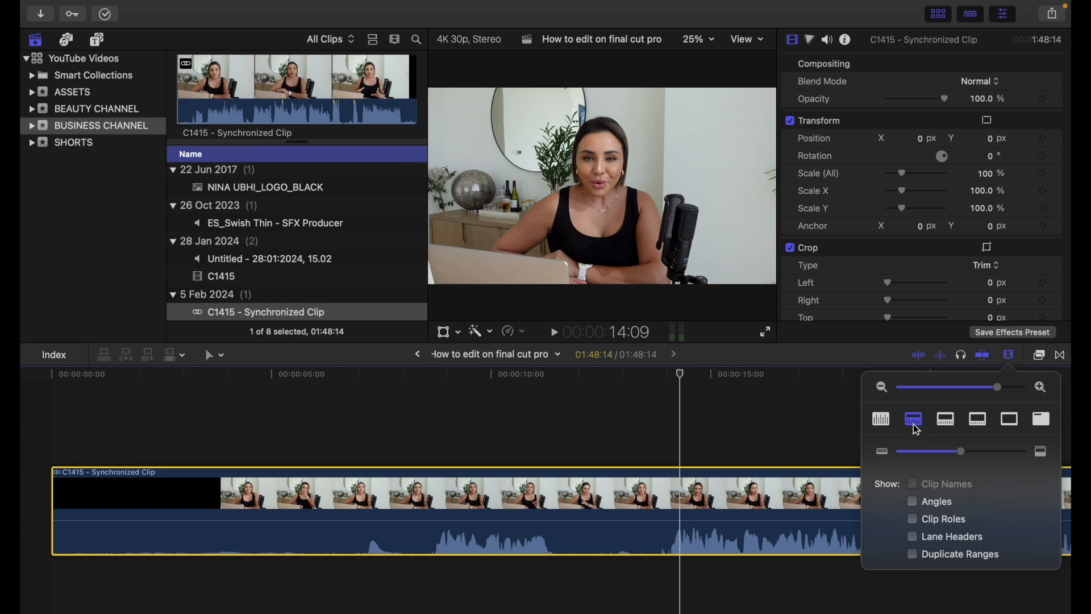
pyautogui.moveTo(965, 457)
pyautogui.mouseDown()
pyautogui.moveTo(941, 455)
pyautogui.moveTo(974, 457)
pyautogui.mouseUp()
pyautogui.click(1009, 358)
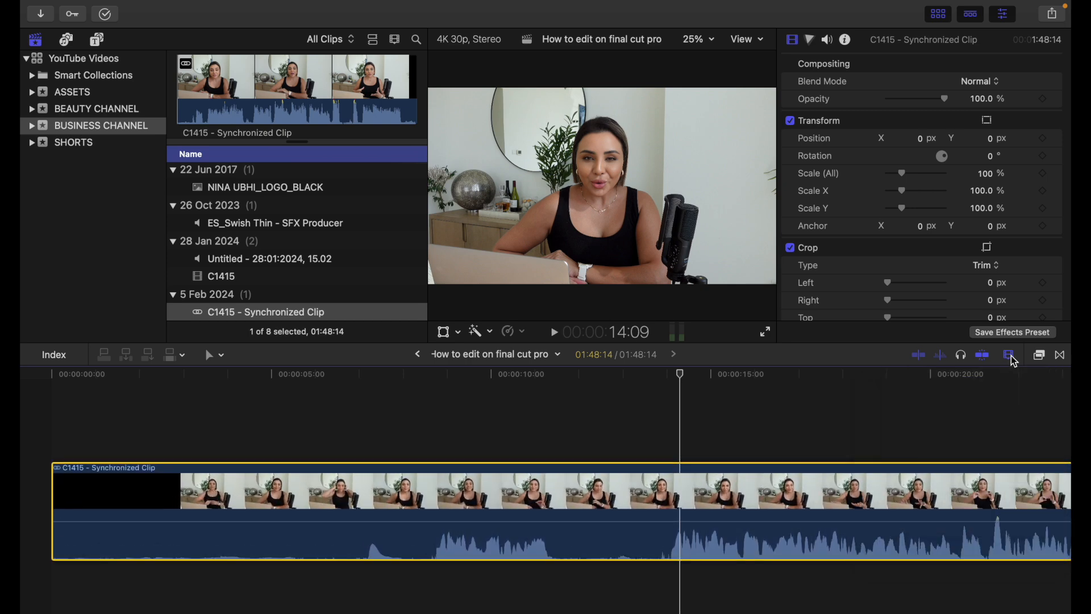
# Place the playhead at about 13:17, in the silent gap just before the long stretch of speech, with the Select tool active.
pyautogui.hscroll(3, 256, 450)
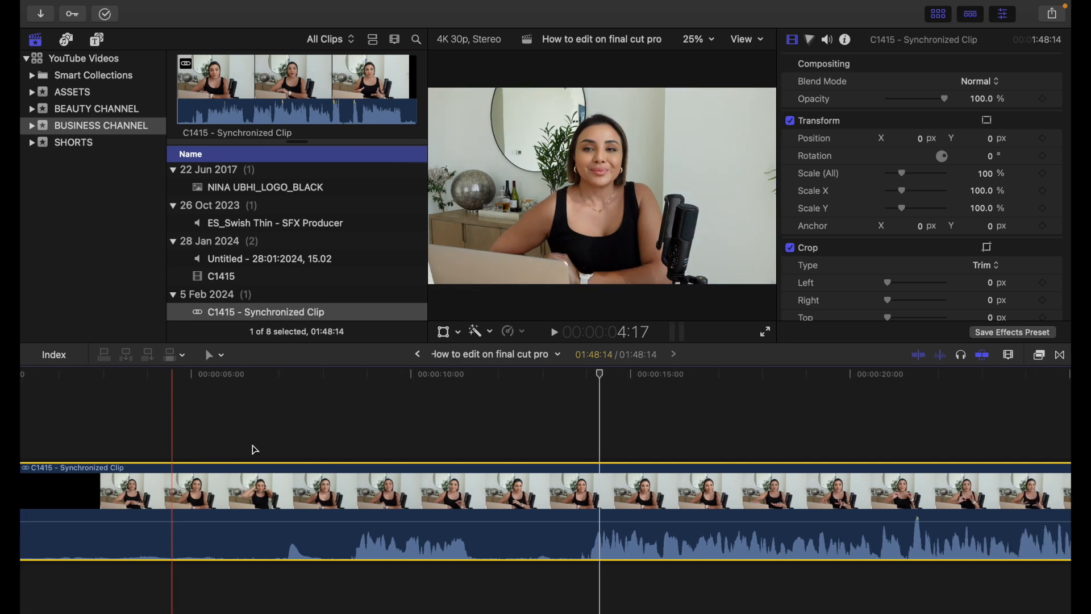
pyautogui.hscroll(-3, 255, 451)
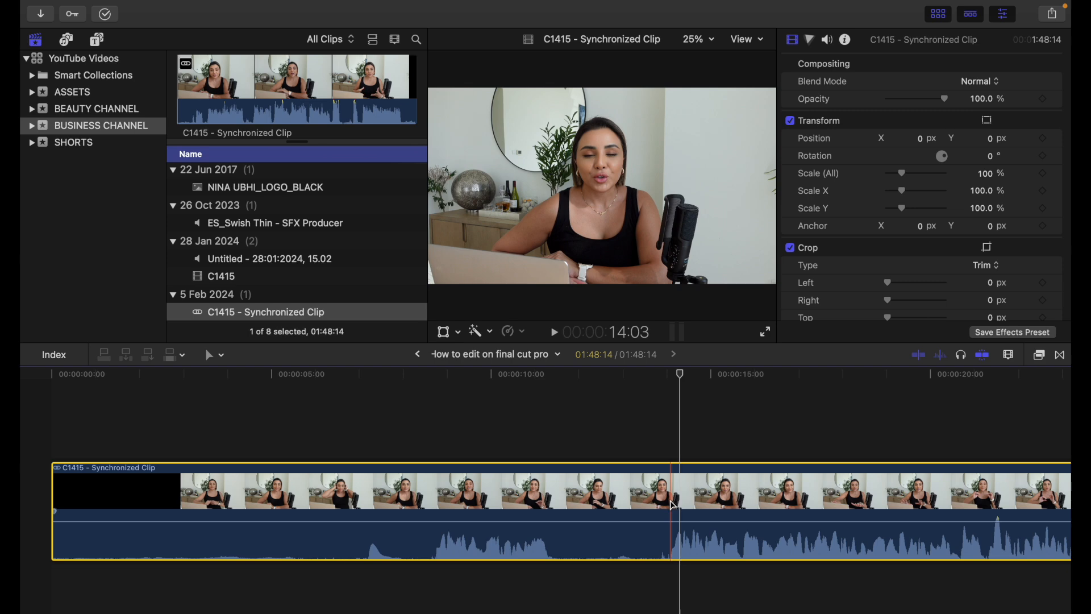
pyautogui.hscroll(10, 672, 505)
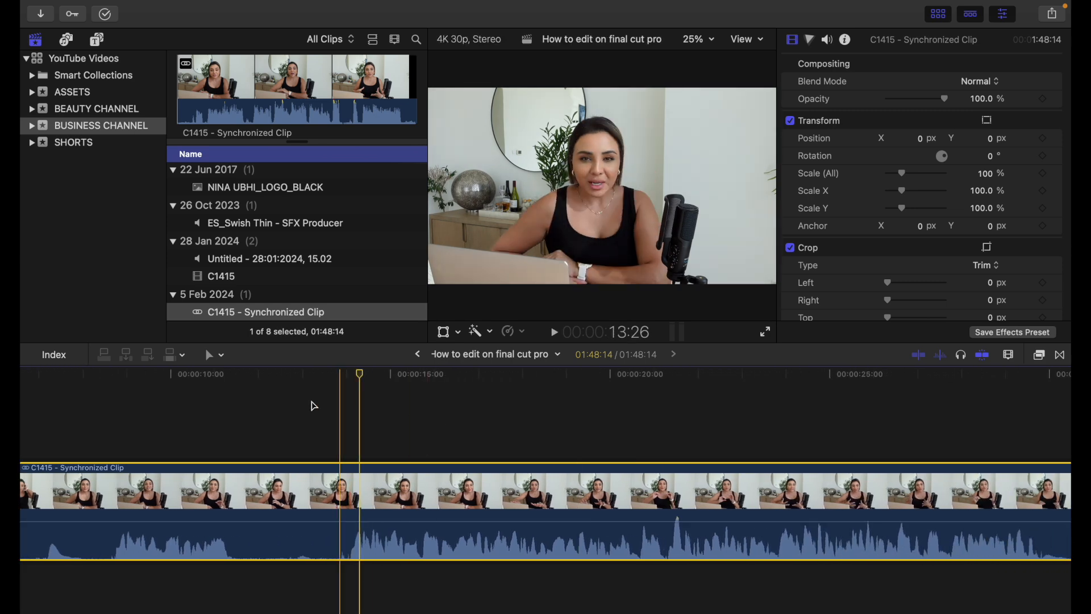
pyautogui.click(258, 414)
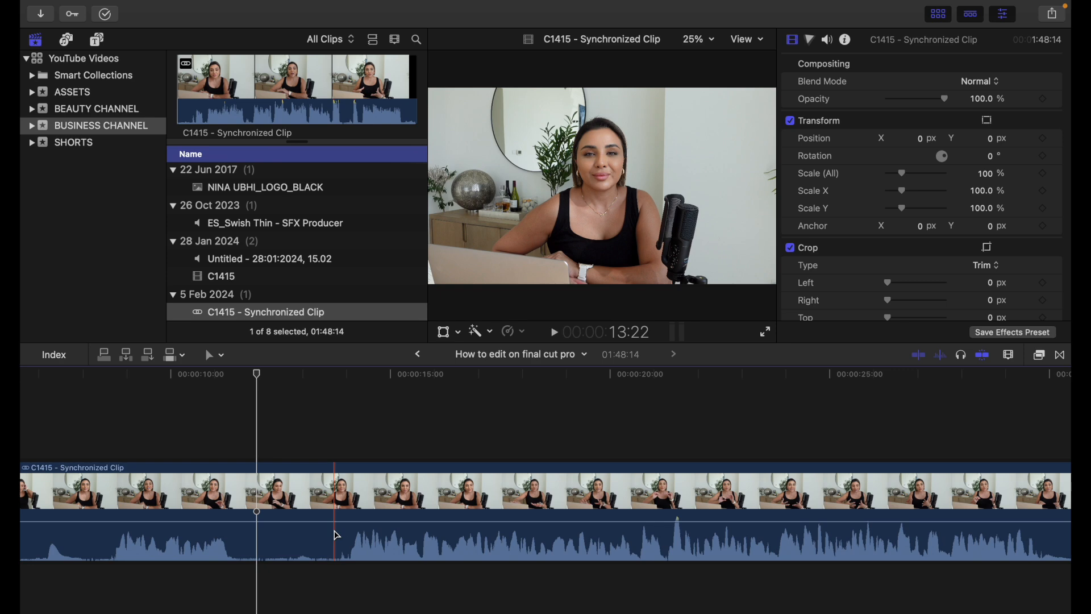
pyautogui.press('b')
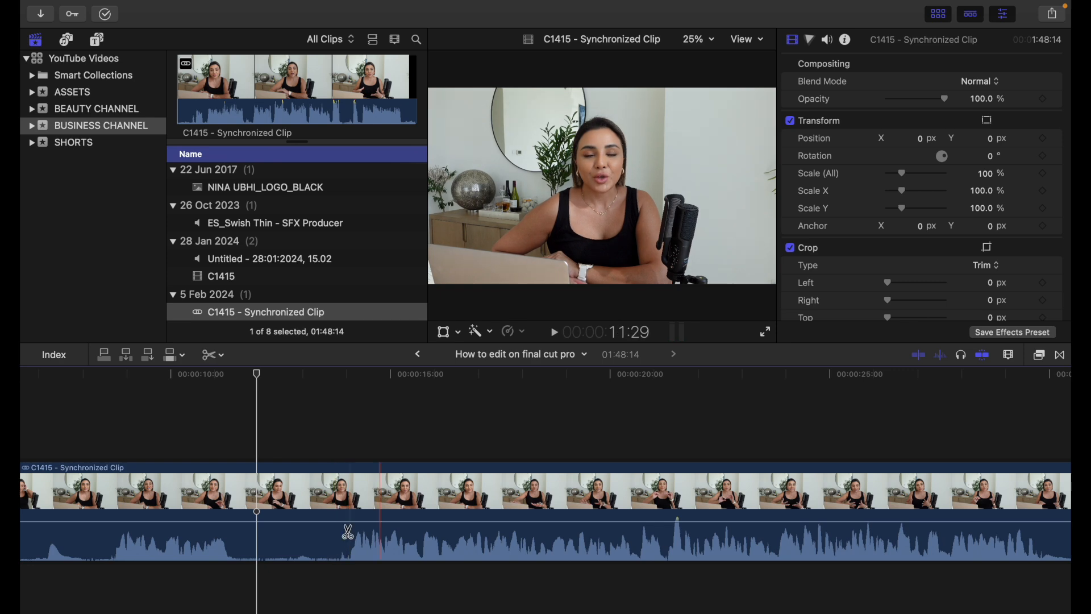
pyautogui.press('a')
pyautogui.click(336, 441)
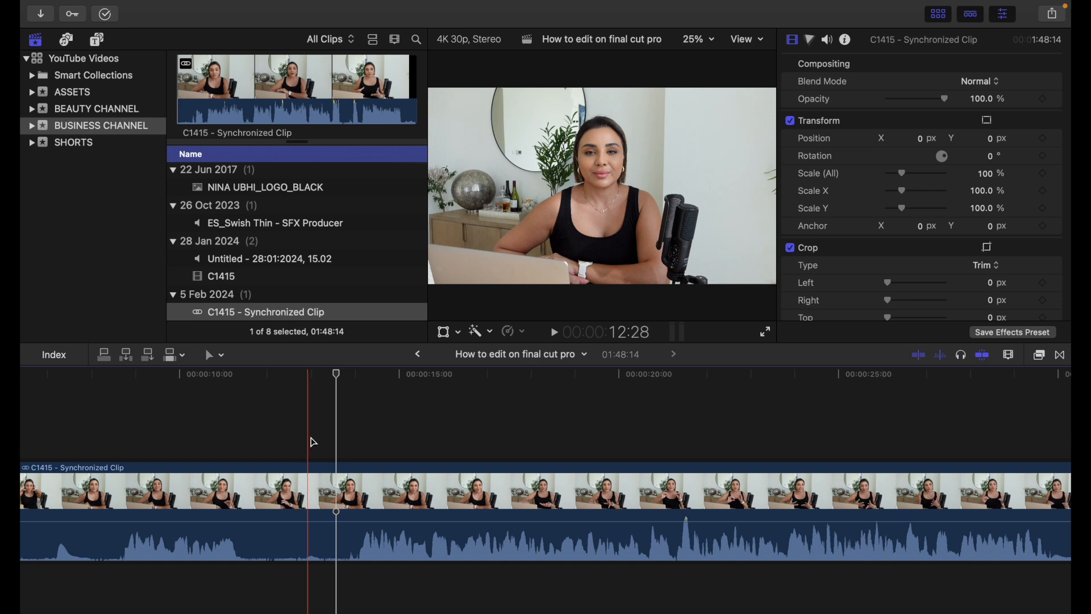
# Select the synchronized clip in the timeline and enable Equalization in its audio enhancements.
pyautogui.click(306, 494)
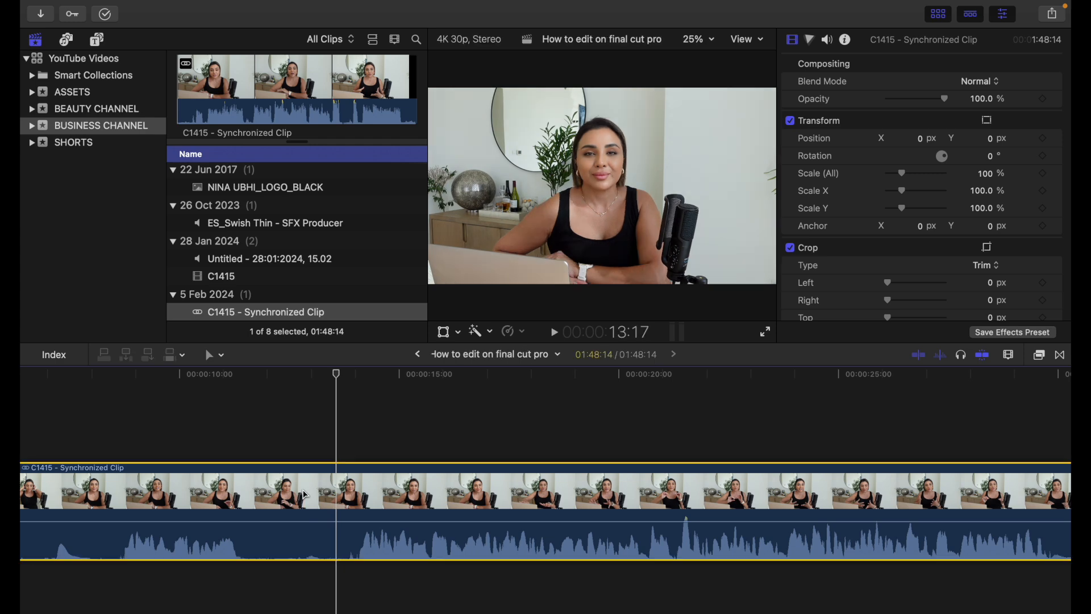
pyautogui.click(830, 41)
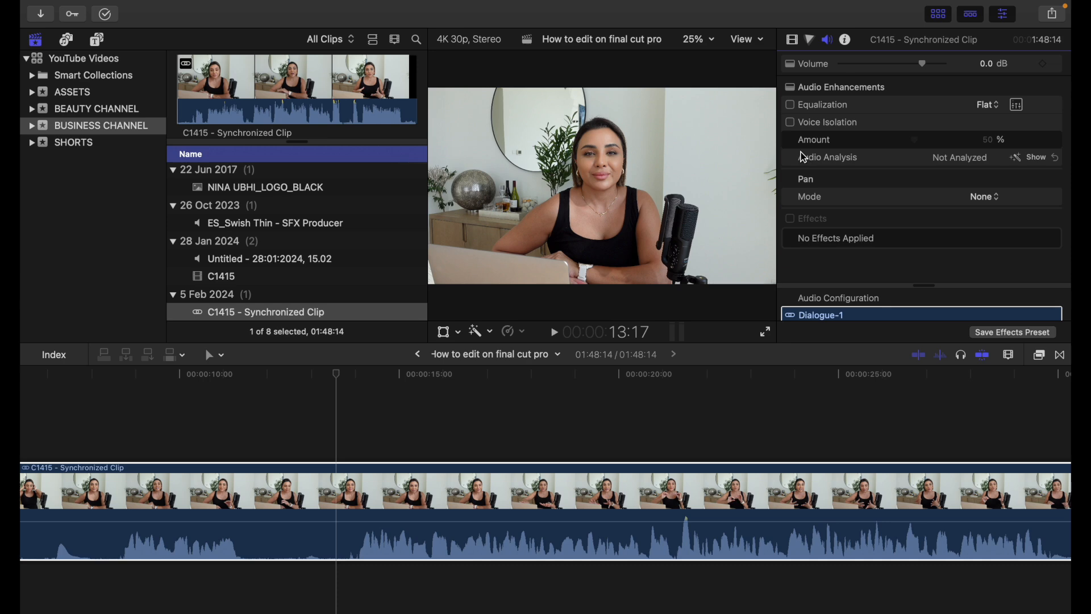
pyautogui.click(426, 503)
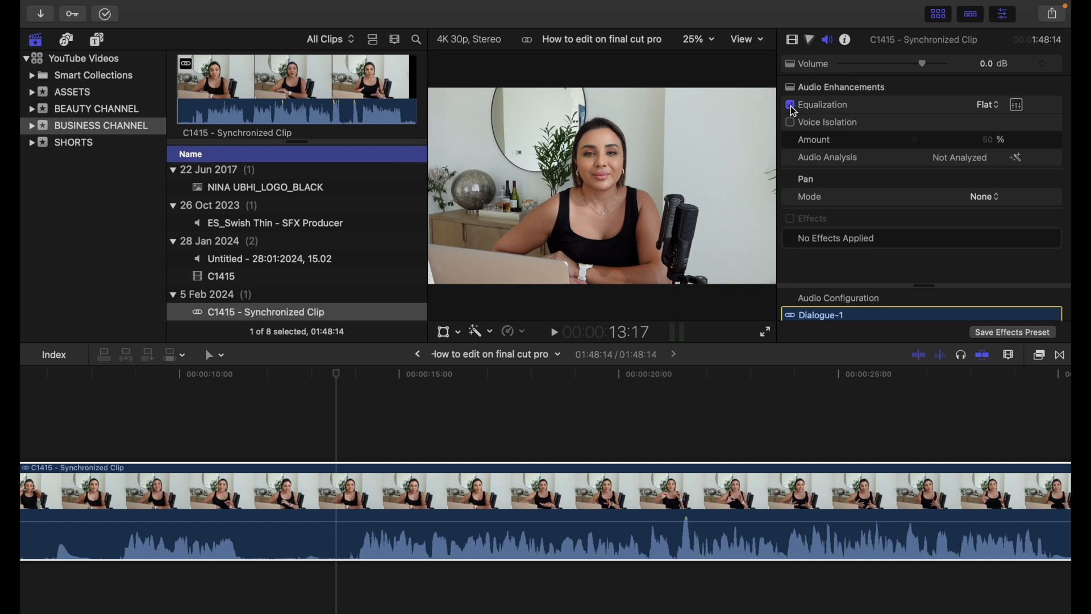
# Enable Voice Isolation in the synchronized clip's audio enhancements, keeping the clip selected in the timeline.
pyautogui.click(792, 123)
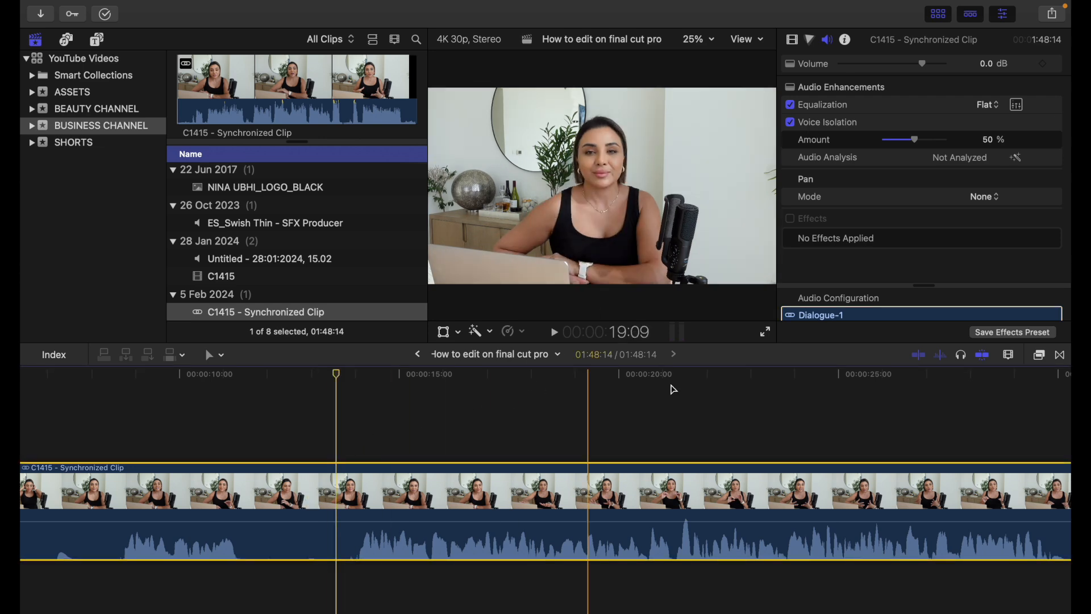
pyautogui.click(321, 470)
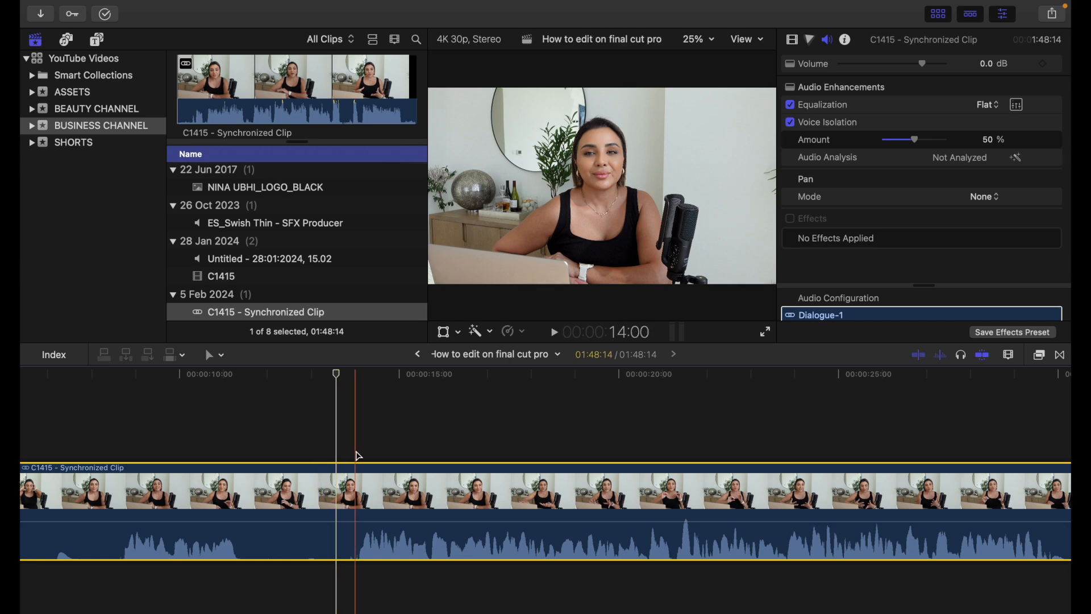
pyautogui.hscroll(5, 372, 456)
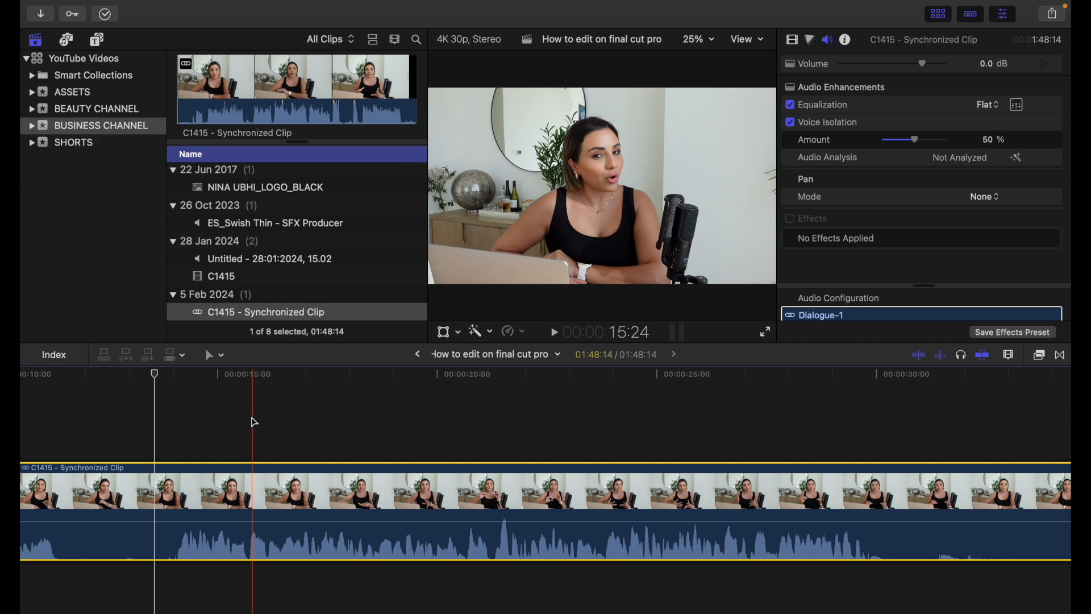
# Split the synchronized clip with the Blade tool at 14:02, right where the long stretch of speech begins.
pyautogui.click(216, 355)
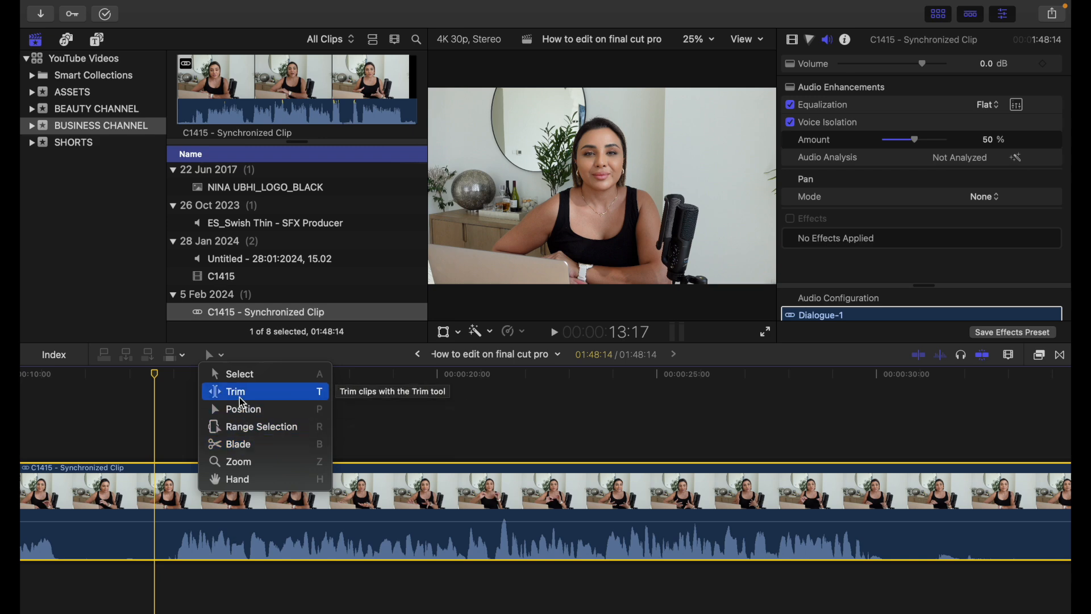
pyautogui.click(249, 451)
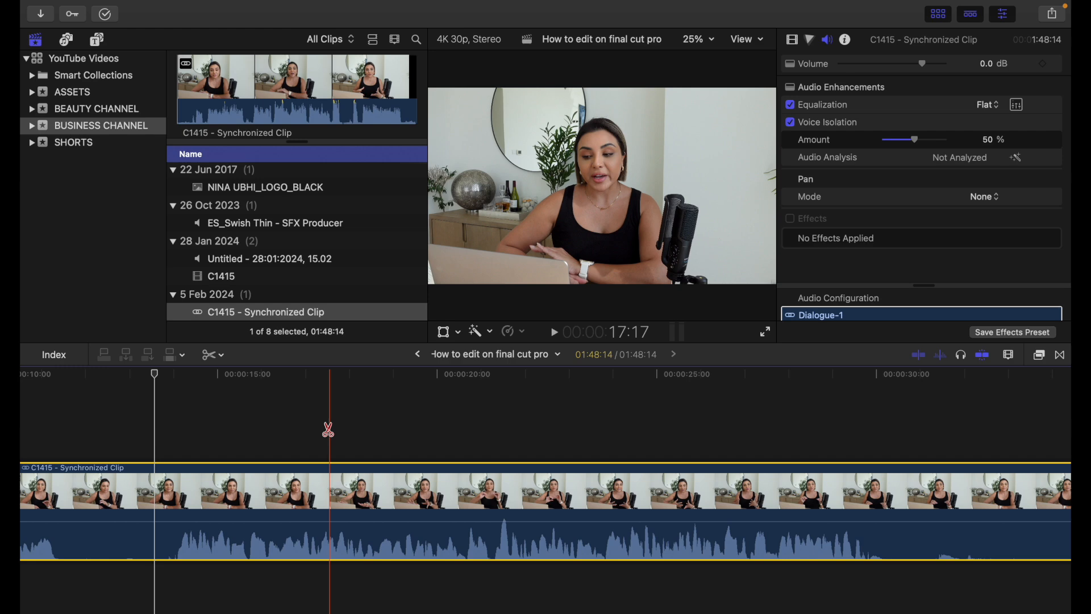
pyautogui.press('a')
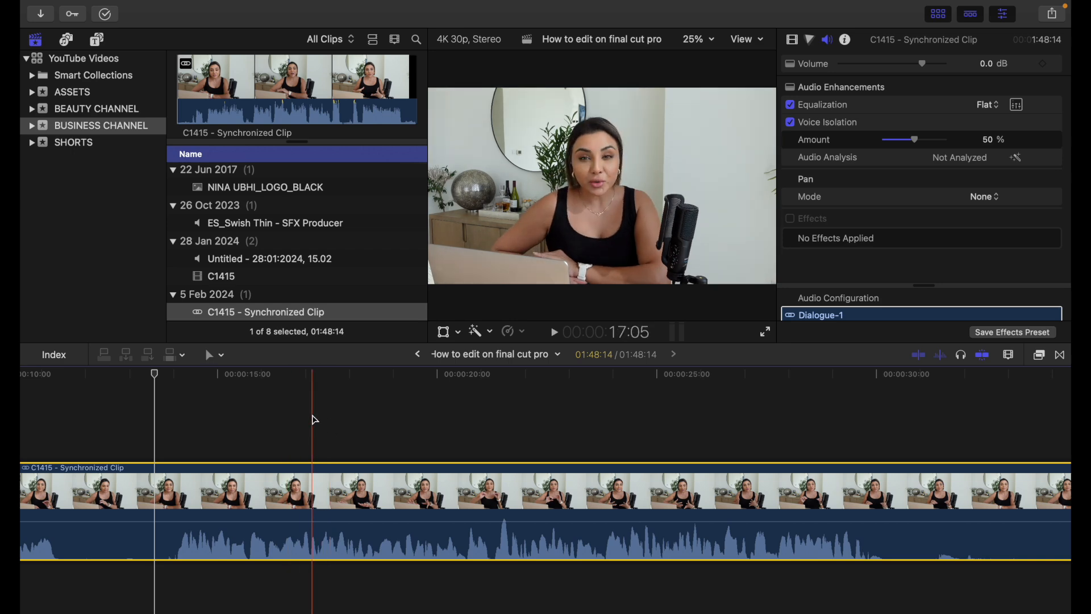
pyautogui.press('b')
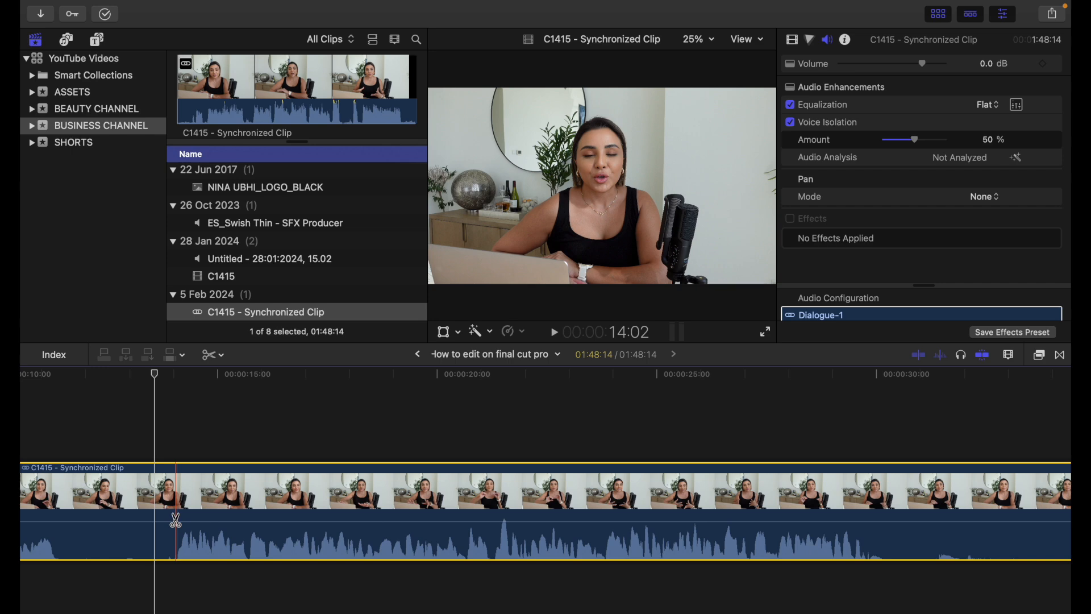
pyautogui.click(176, 520)
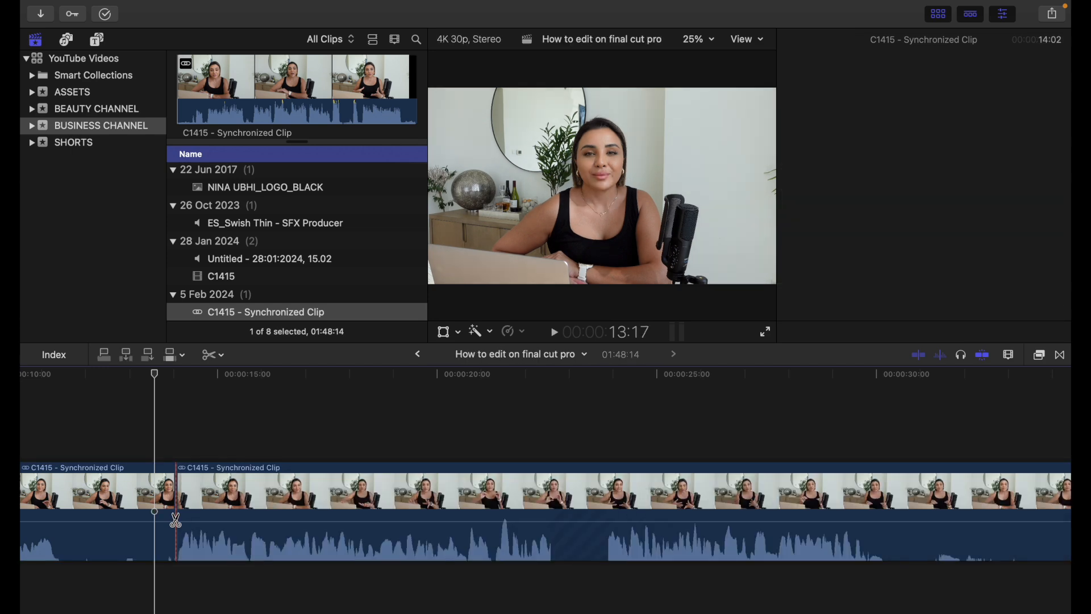
# Delete the opening segment before the new cut so the project starts directly with the speech.
pyautogui.press('a')
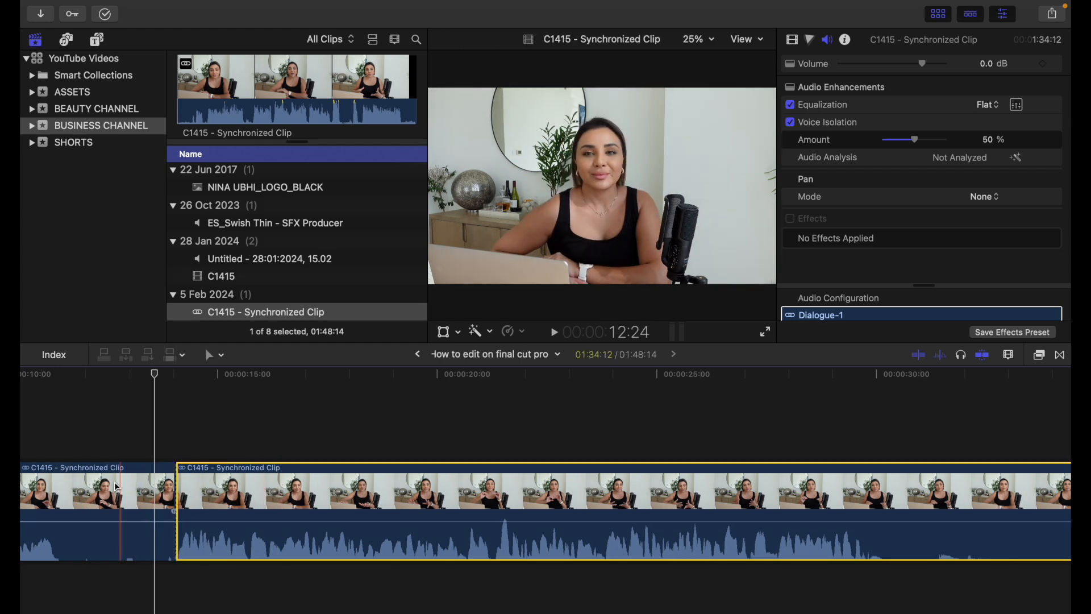
pyautogui.click(137, 505)
pyautogui.click(286, 490)
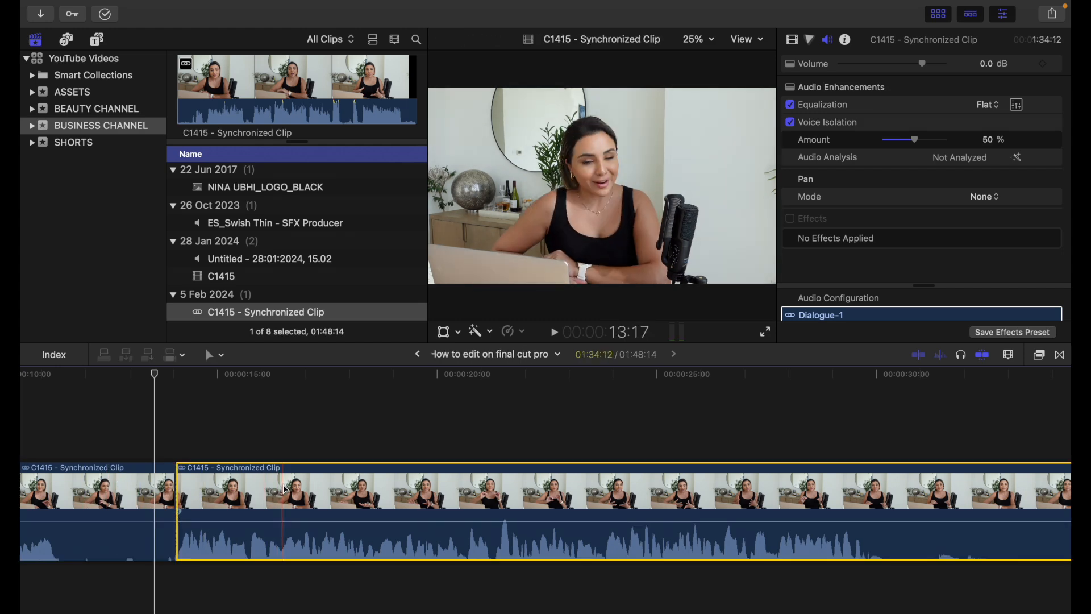
pyautogui.click(122, 490)
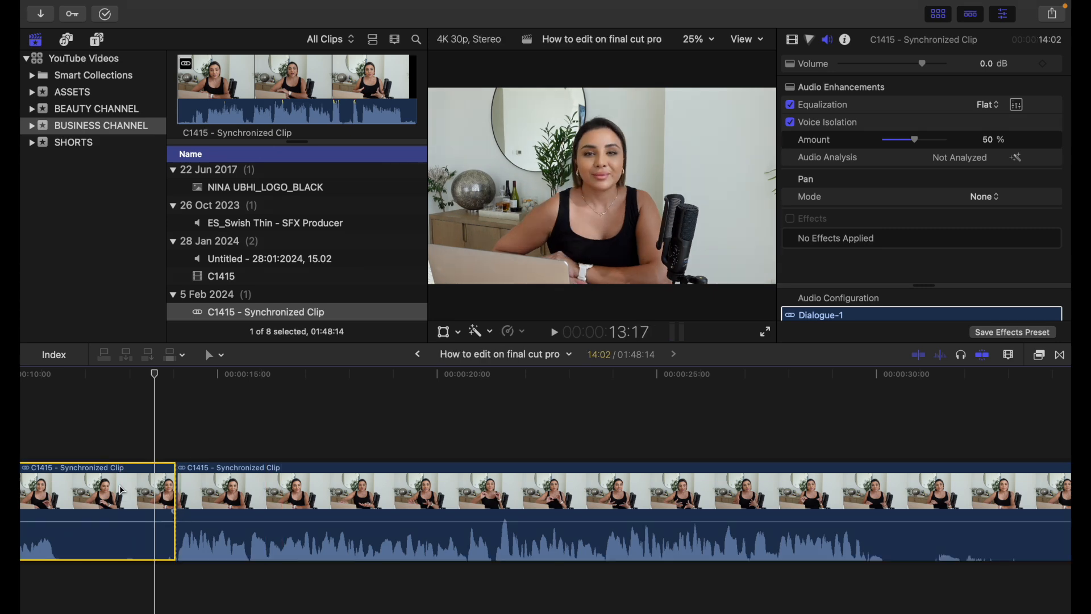
pyautogui.press('Delete')
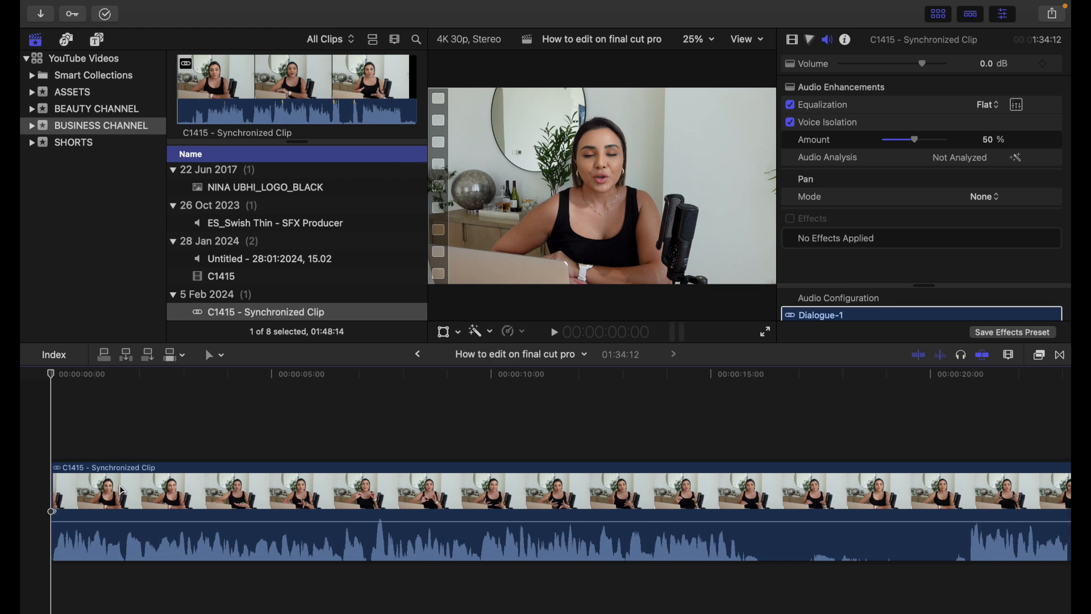
pyautogui.press('XF86AudioMute')
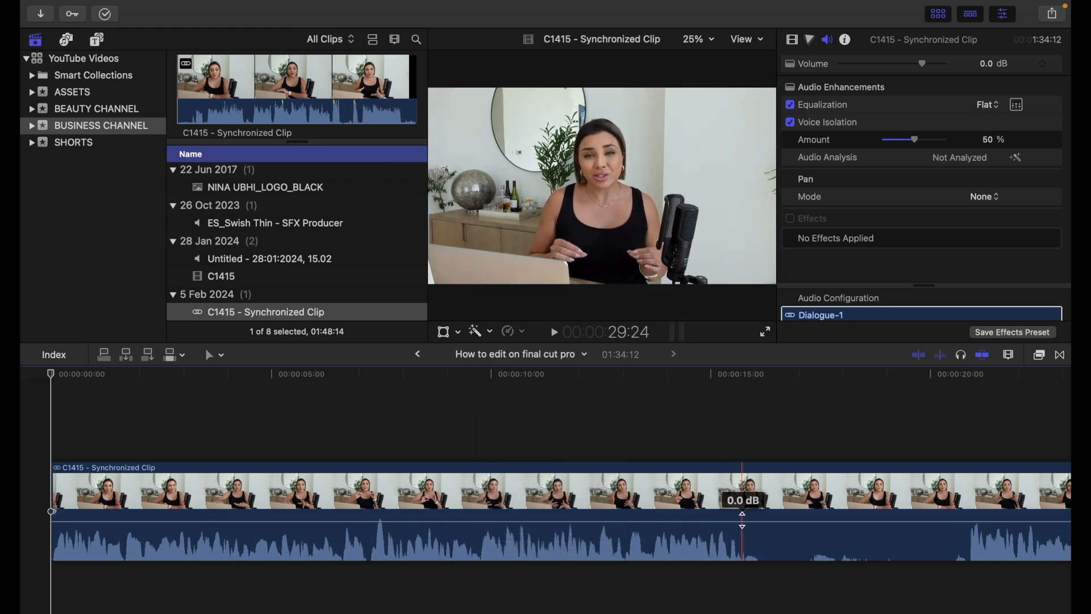
# Blade the clip at about 15:22 and 20:27, around the long pause in speech, and delete the segment between the cuts.
pyautogui.press('b')
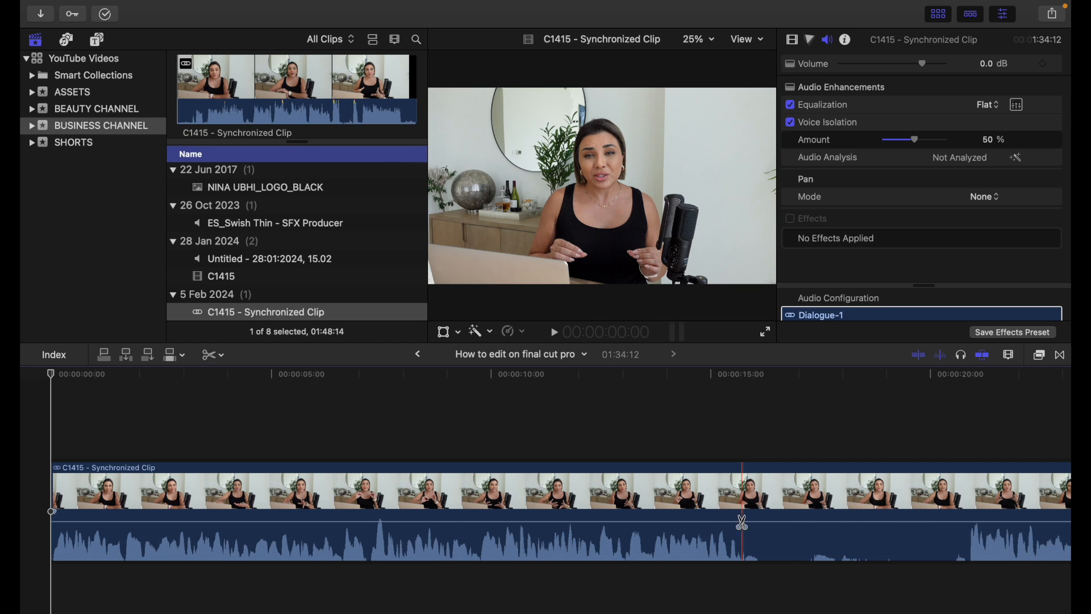
pyautogui.hscroll(9, 741, 522)
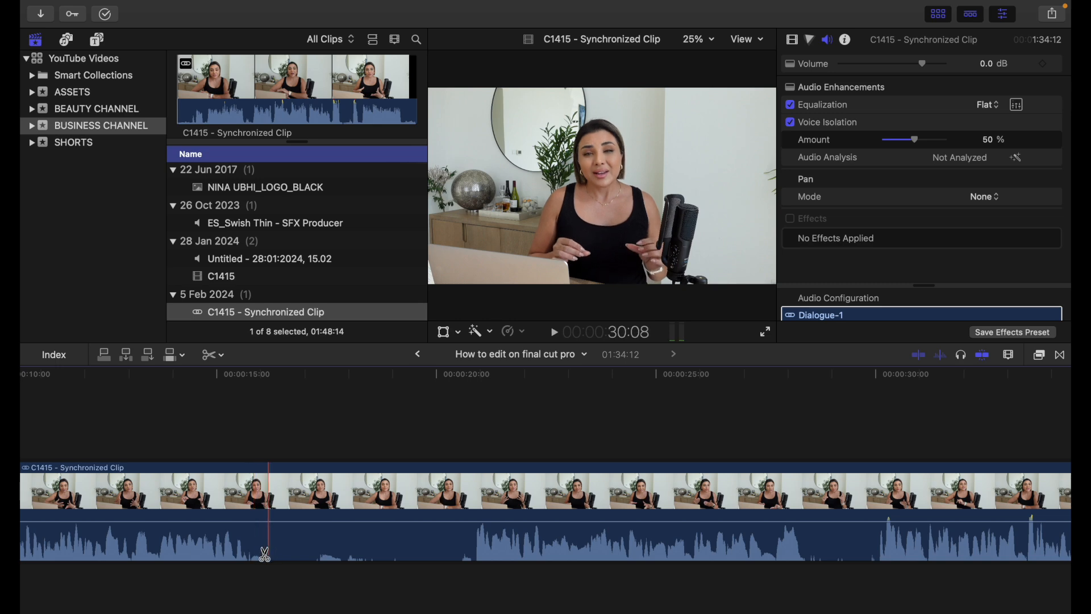
pyautogui.click(249, 521)
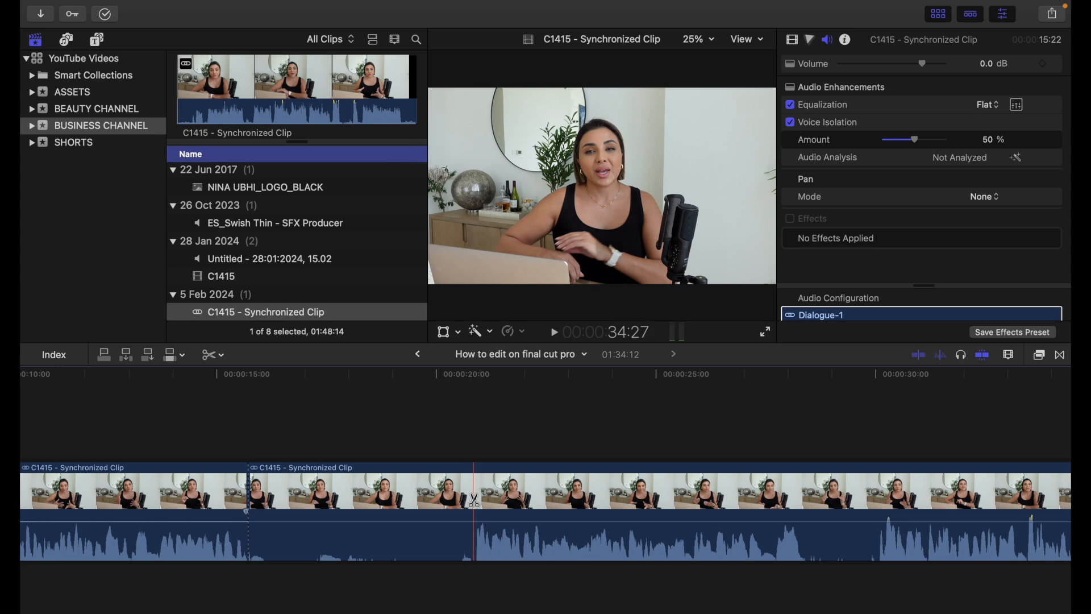
pyautogui.click(476, 502)
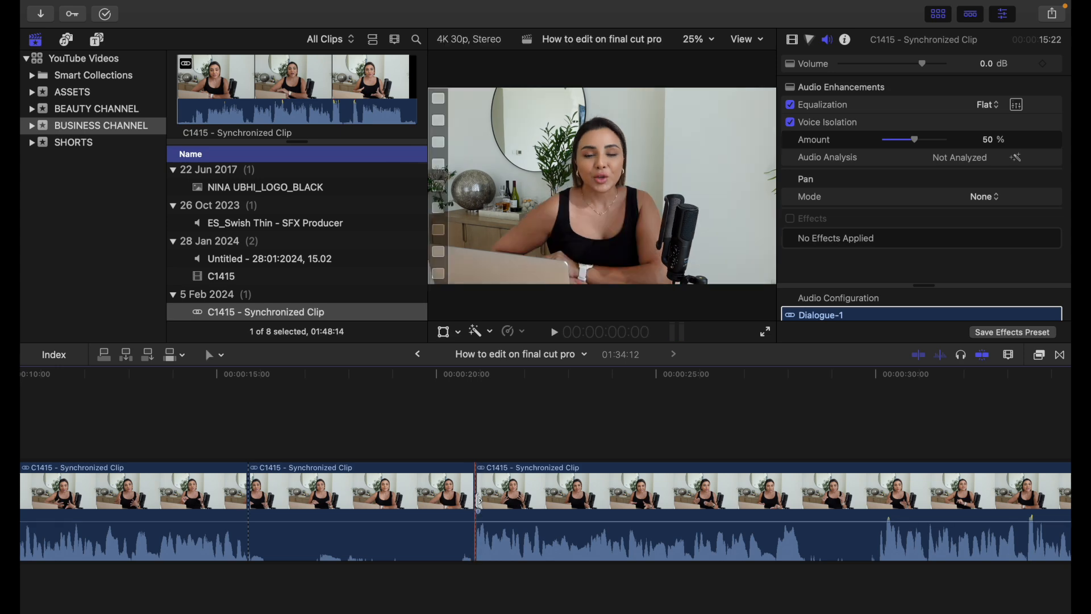
pyautogui.press('a')
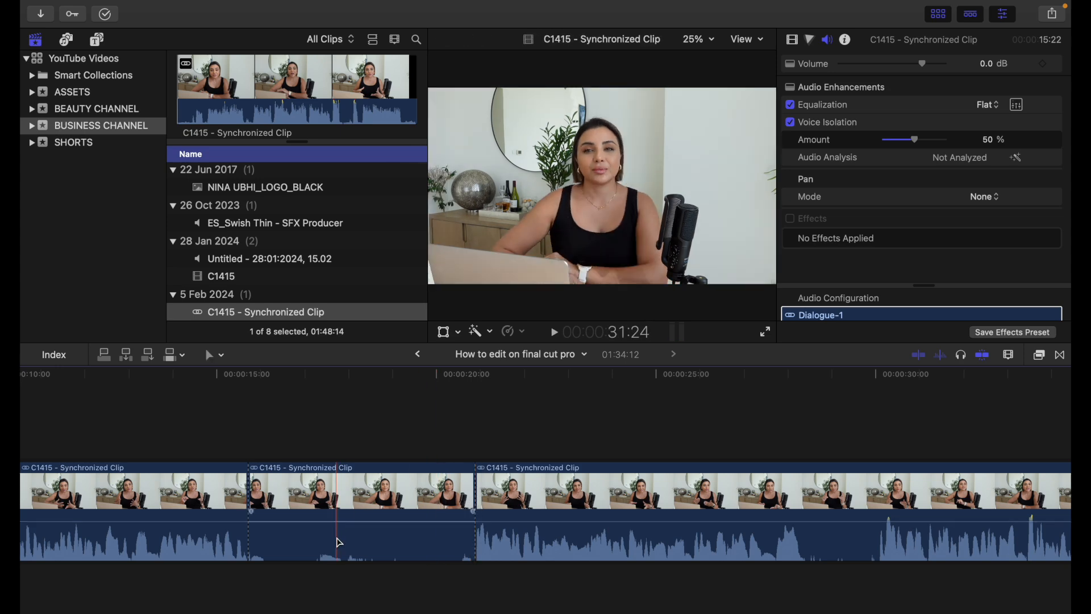
pyautogui.click(347, 503)
pyautogui.press('Delete')
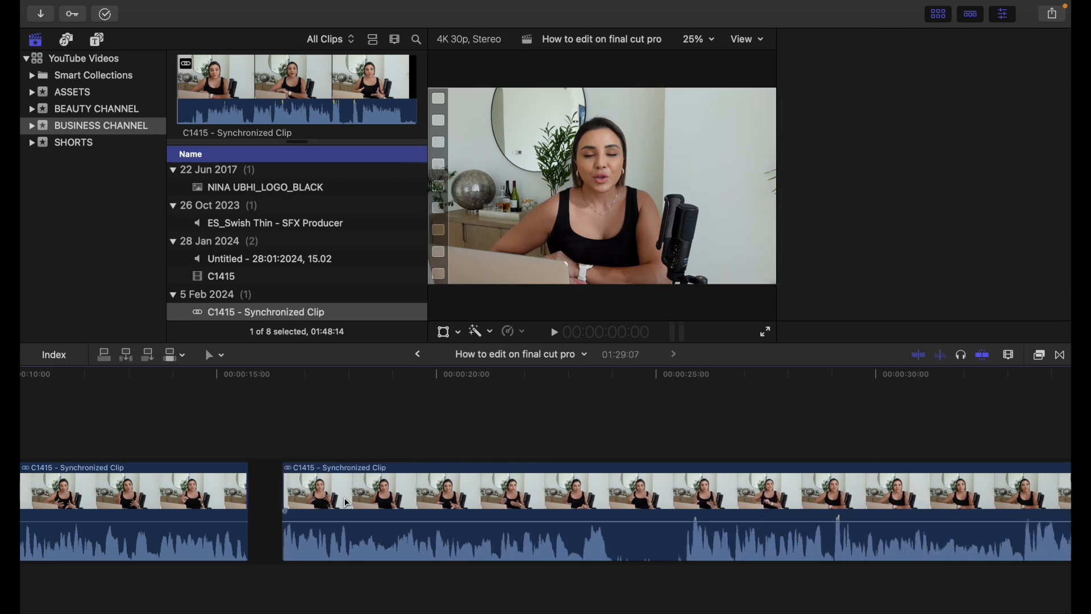
# Blade off the segment from about 22:08 to 24:28, containing a short speech fragment and the pause following it, and delete it.
pyautogui.press('b')
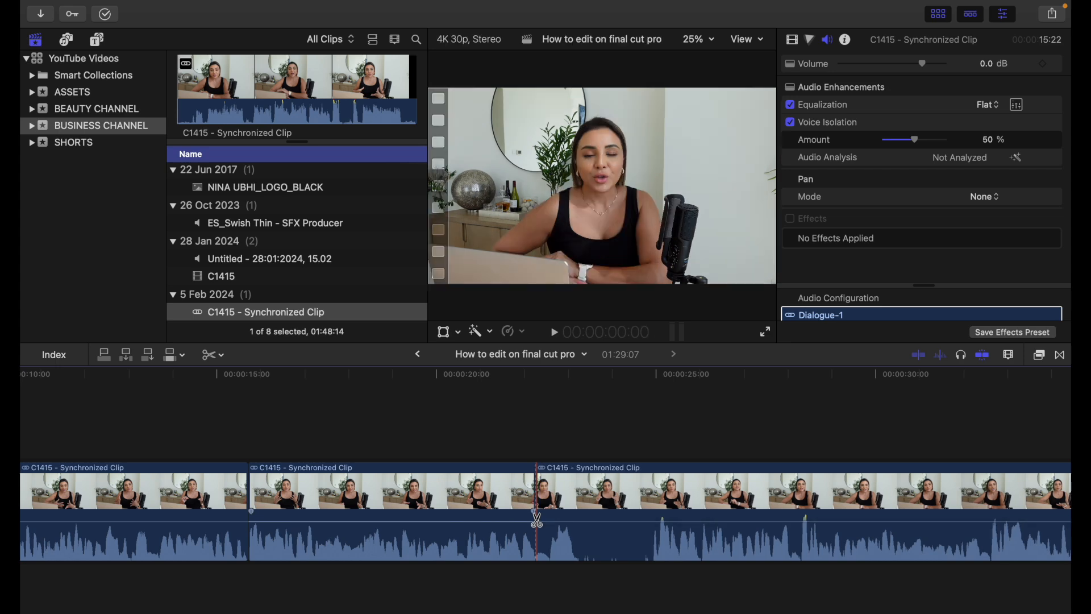
pyautogui.click(537, 521)
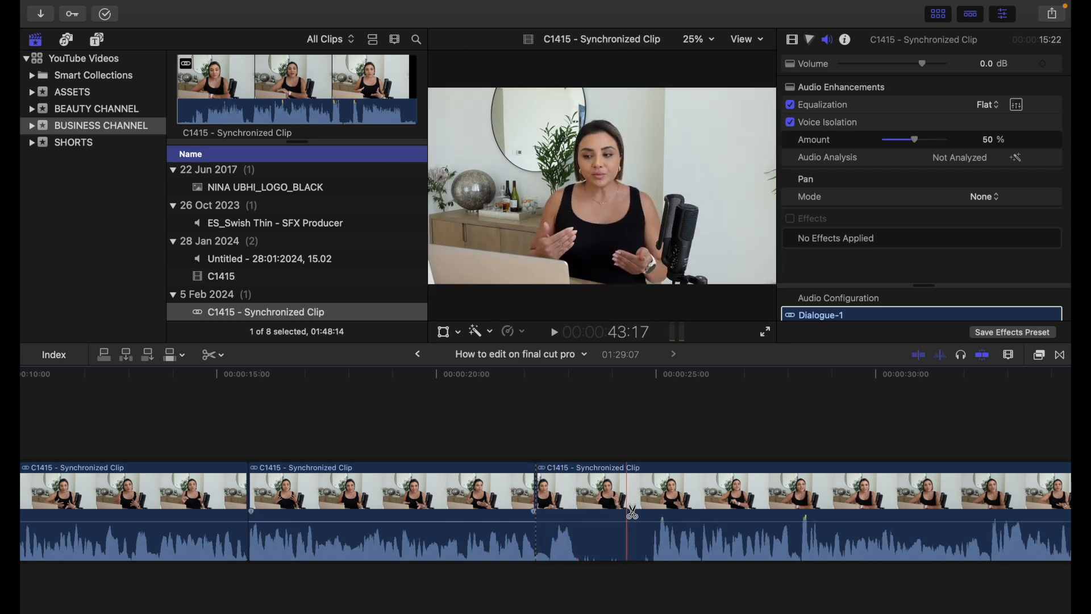
pyautogui.click(653, 512)
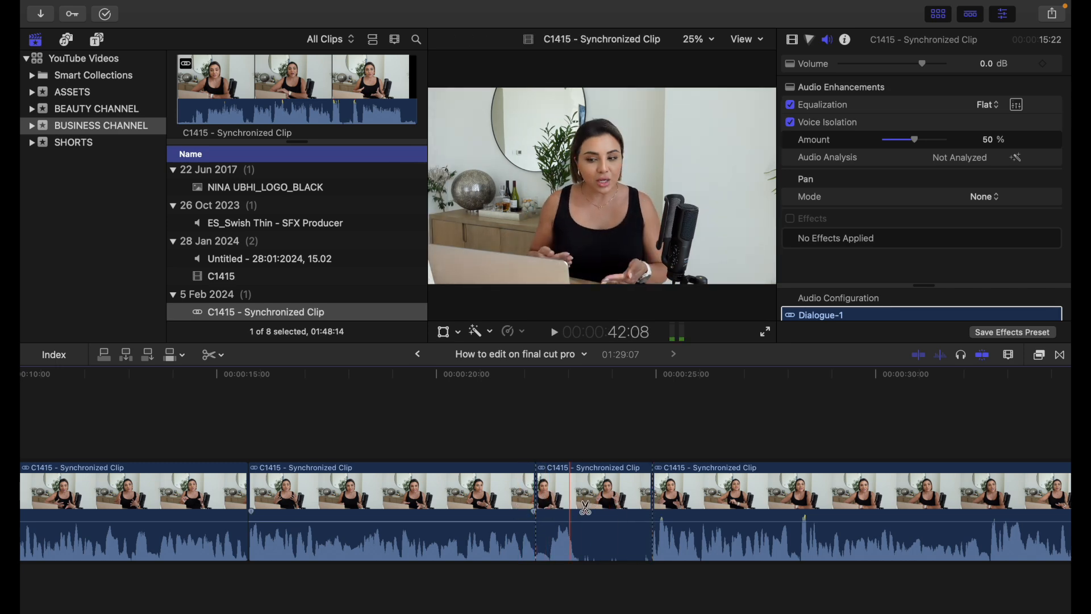
pyautogui.press('a')
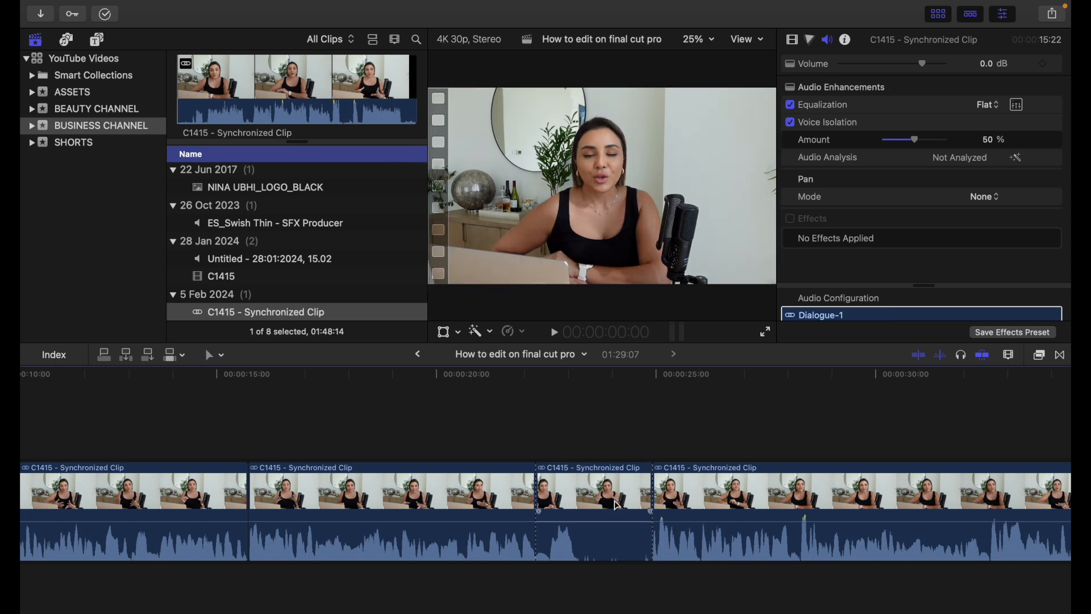
pyautogui.click(616, 505)
pyautogui.press('Delete')
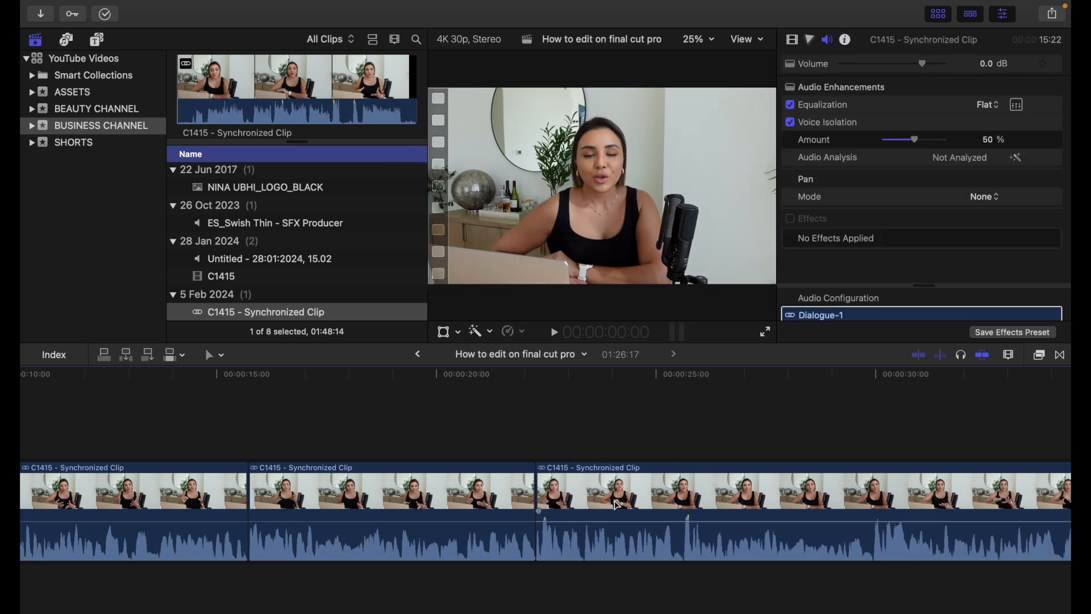
# Blade the clip at 36:15 and where speech resumes about 1.5 seconds further on, and delete the silent segment between.
pyautogui.hscroll(15, 454, 506)
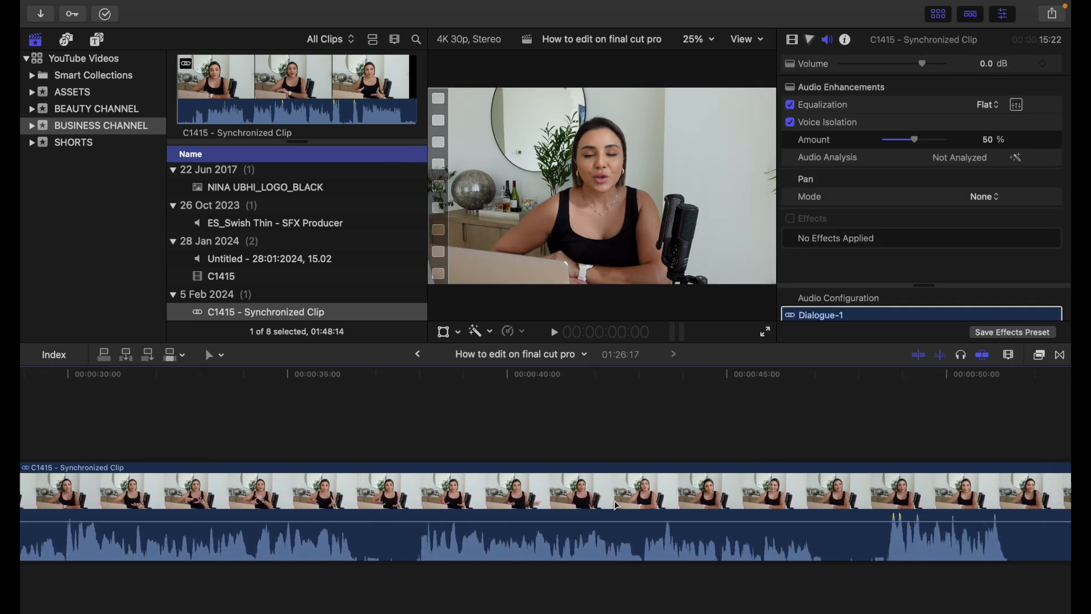
pyautogui.press('b')
pyautogui.click(339, 495)
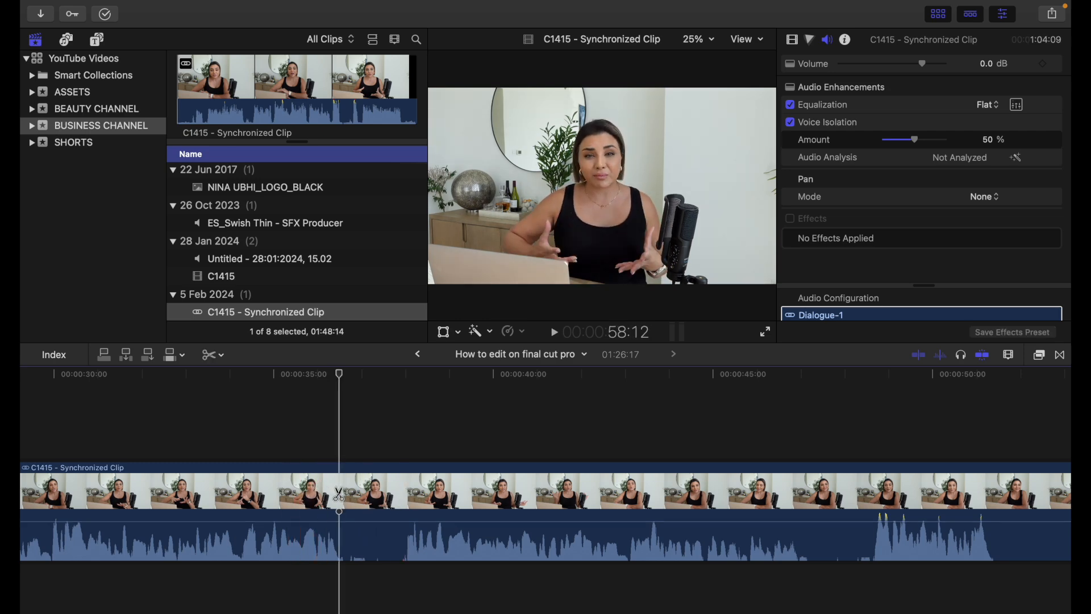
pyautogui.click(407, 500)
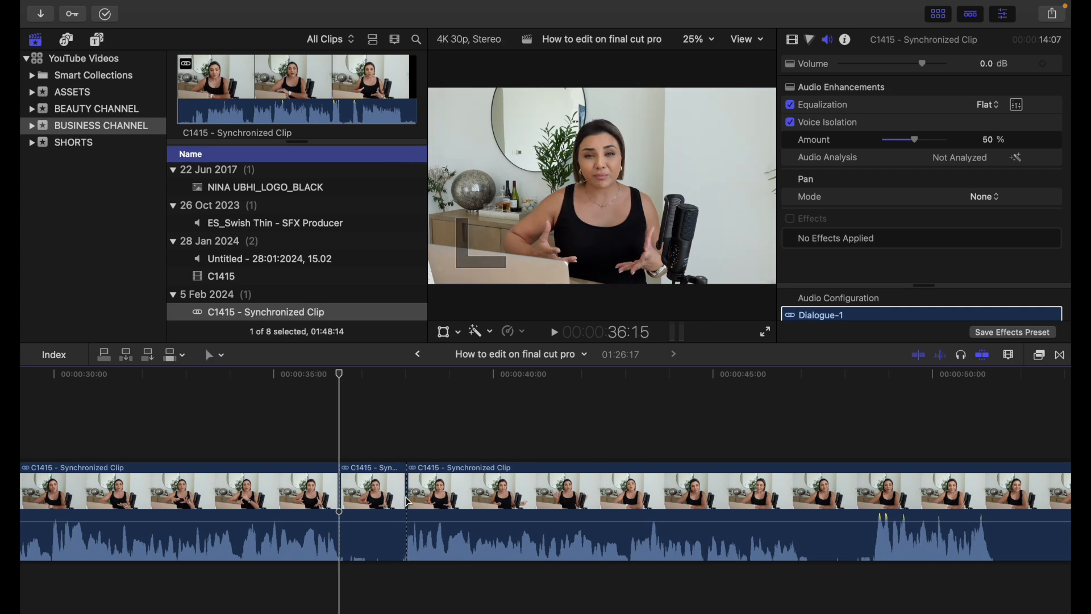
pyautogui.press('a')
pyautogui.click(381, 490)
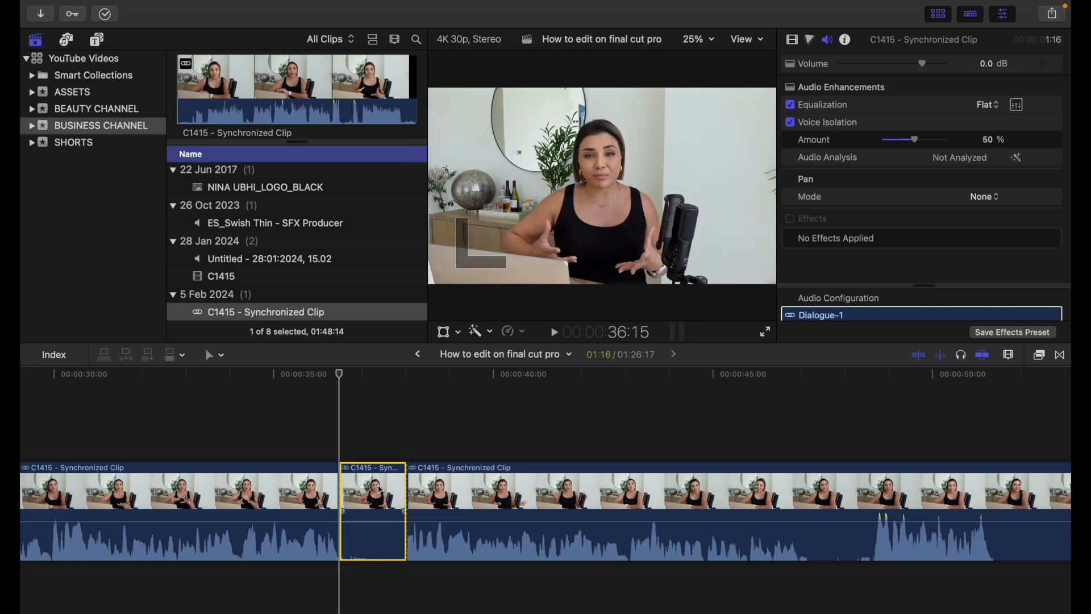
pyautogui.press('Delete')
# Blade the clip on both sides of the pause from about 45:14 to 47:03 and delete that silent segment.
pyautogui.hscroll(10, 330, 495)
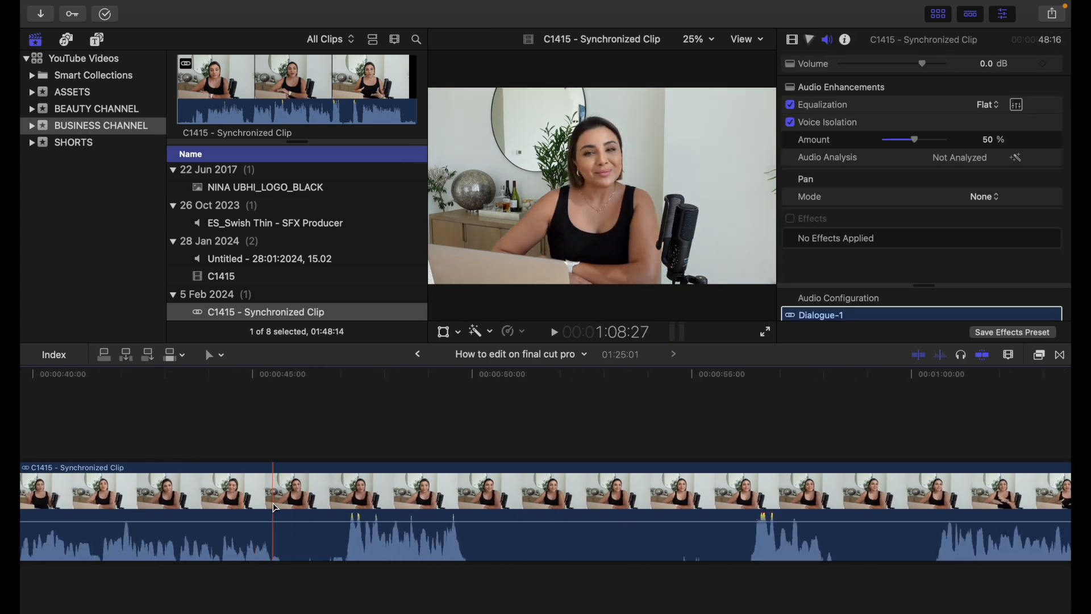
pyautogui.press('b')
pyautogui.click(273, 503)
pyautogui.click(347, 502)
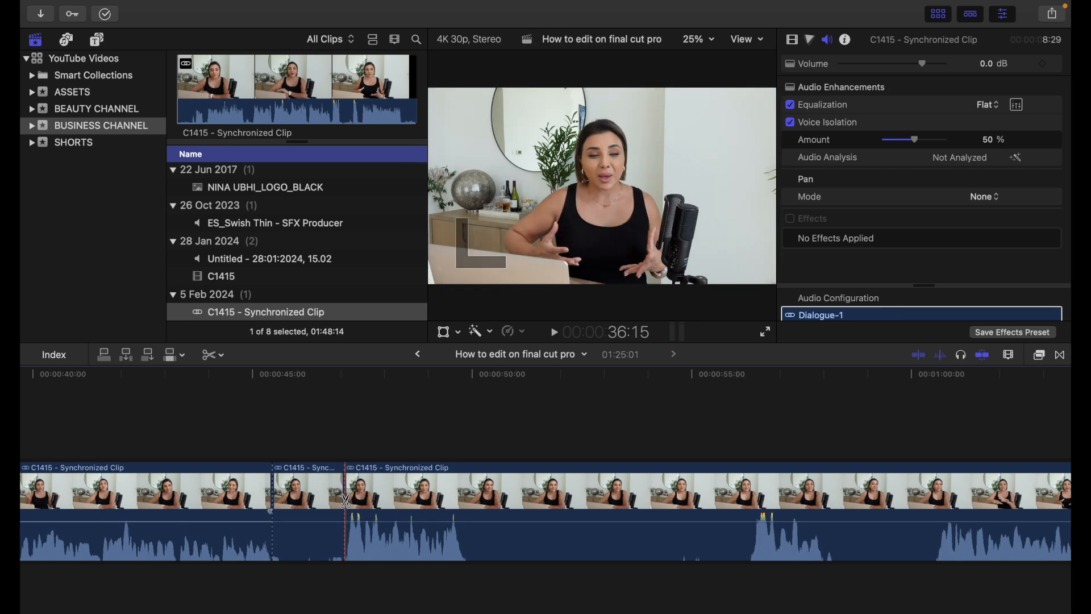
pyautogui.press('a')
pyautogui.click(316, 496)
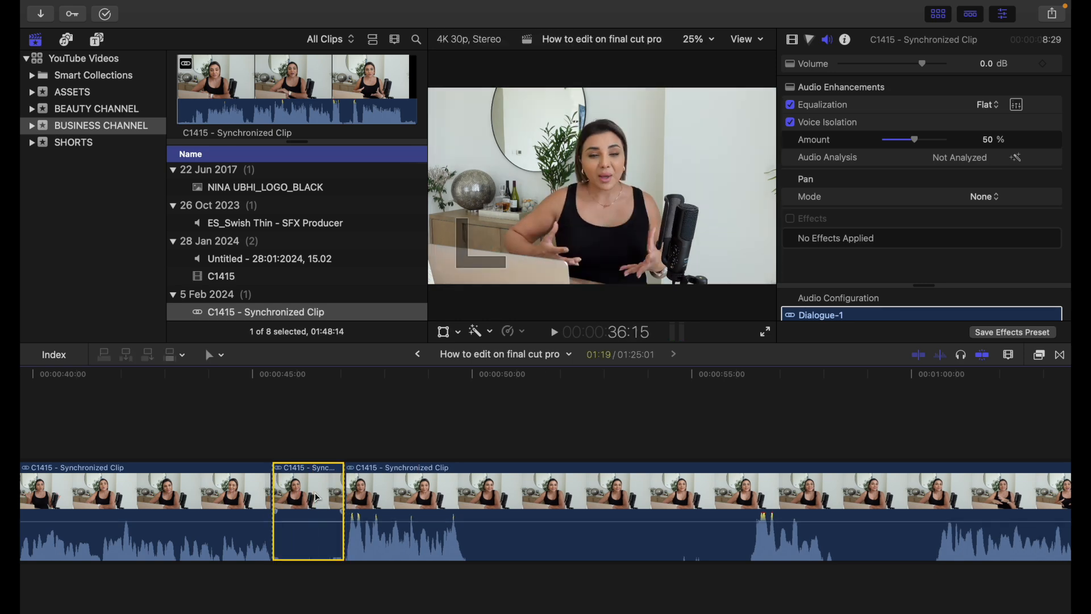
pyautogui.press('Delete')
# Blade the clip at about 48:26 and 58:07, around the unwanted speech fragment and its surrounding pauses, and delete the segment between the cuts.
pyautogui.hscroll(4, 316, 497)
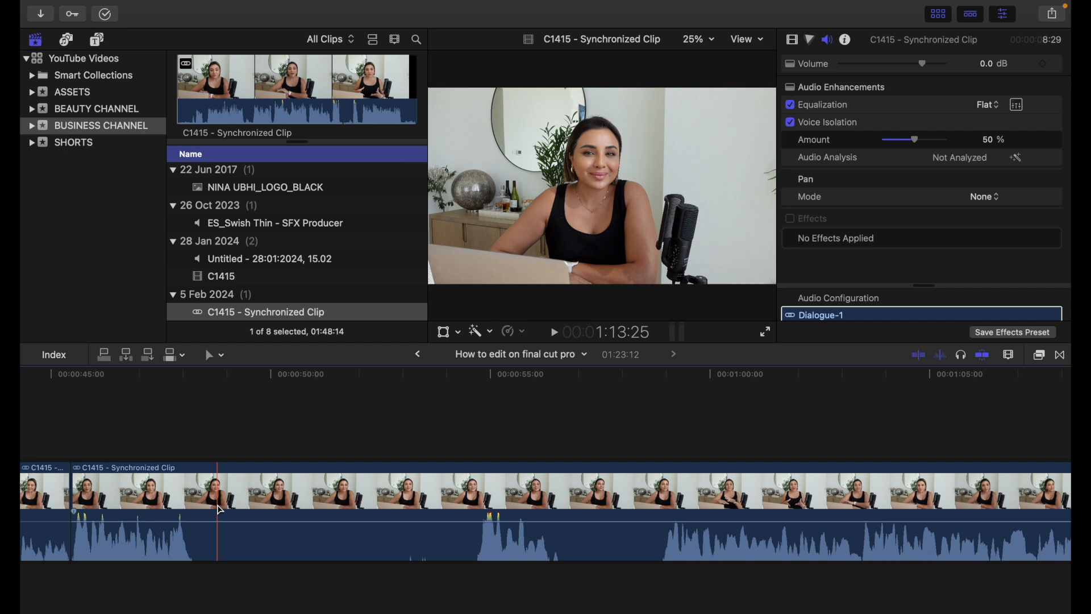
pyautogui.press('b')
pyautogui.hscroll(5, 222, 512)
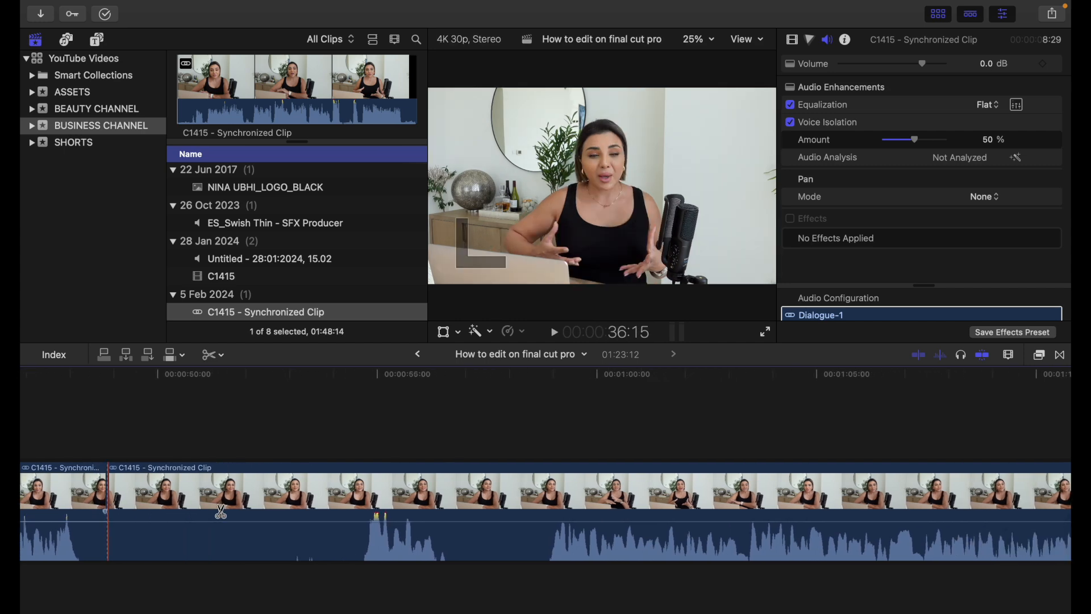
pyautogui.hscroll(1, 221, 512)
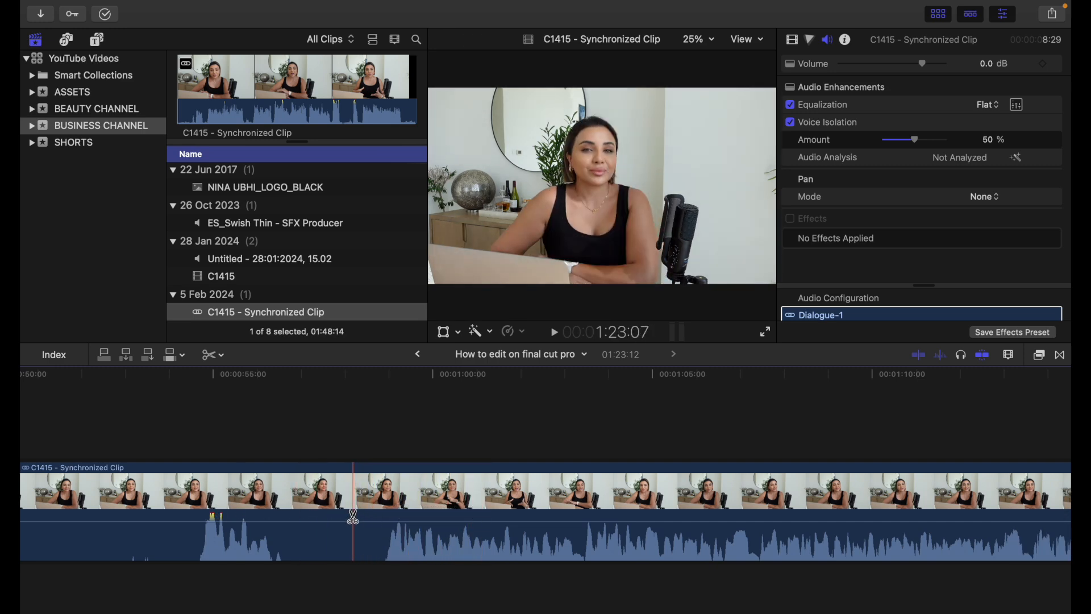
pyautogui.click(355, 519)
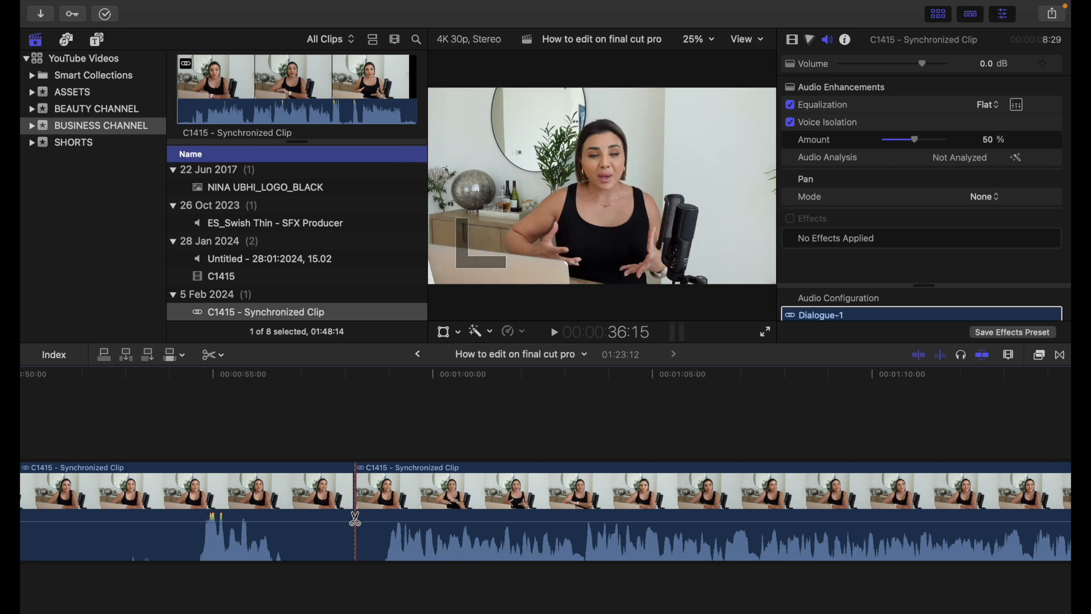
pyautogui.press('a')
pyautogui.hscroll(-10, 398, 512)
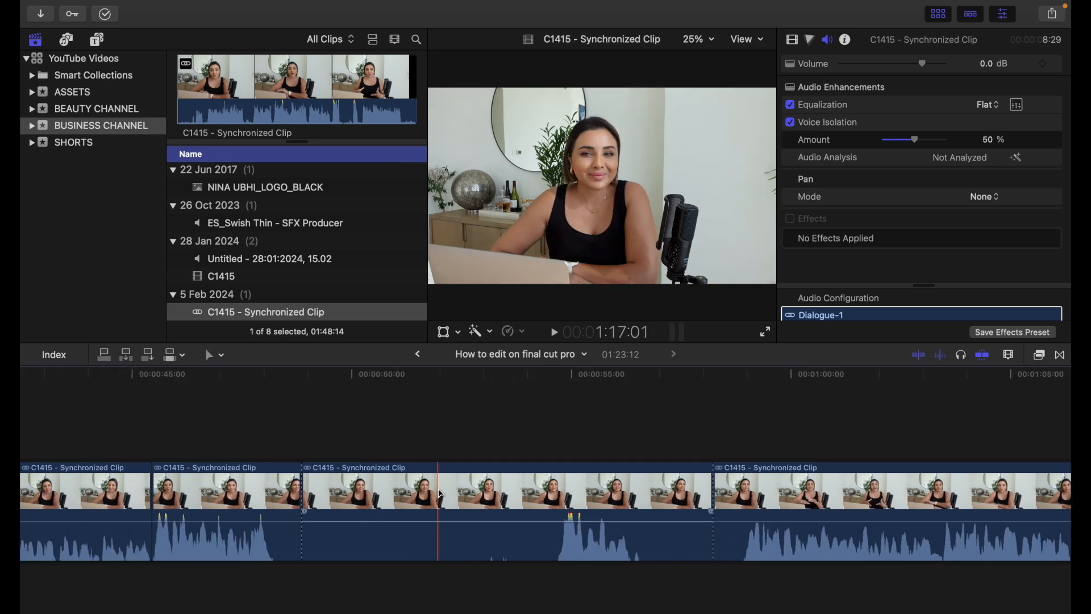
pyautogui.click(441, 493)
pyautogui.press('Delete')
# Blade the final clip at about 1:08:24, just after the last speech, and delete the leftover footage to its end.
pyautogui.hscroll(10, 441, 494)
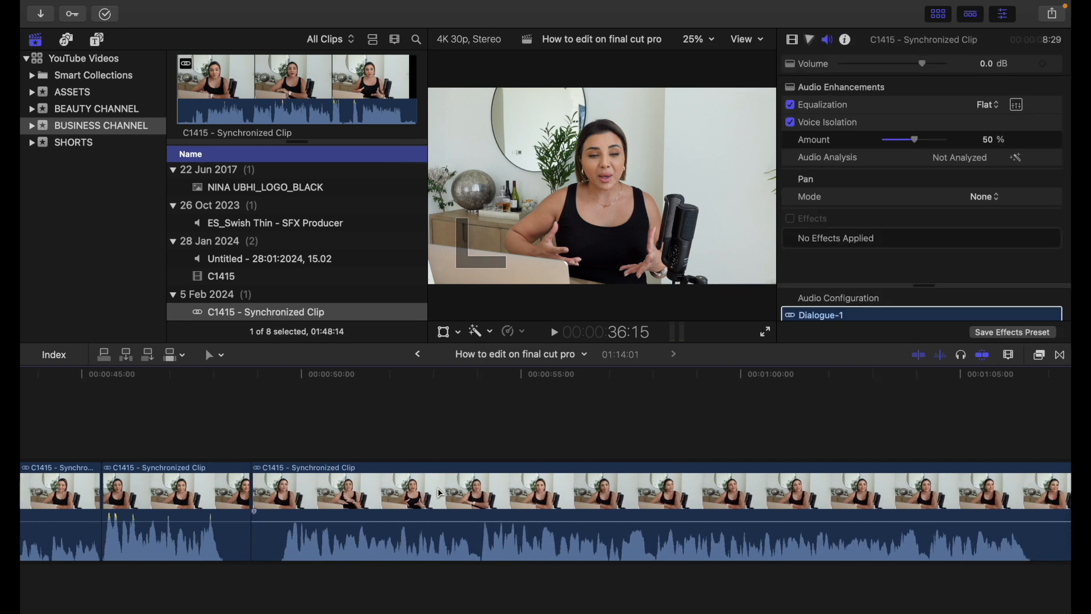
pyautogui.hscroll(3, 440, 493)
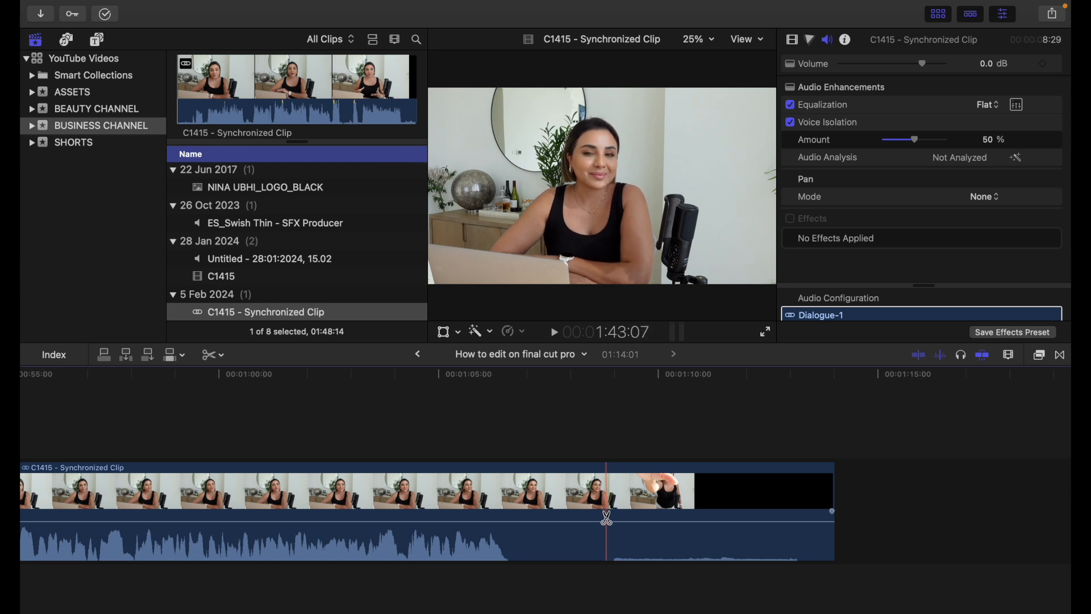
pyautogui.click(605, 517)
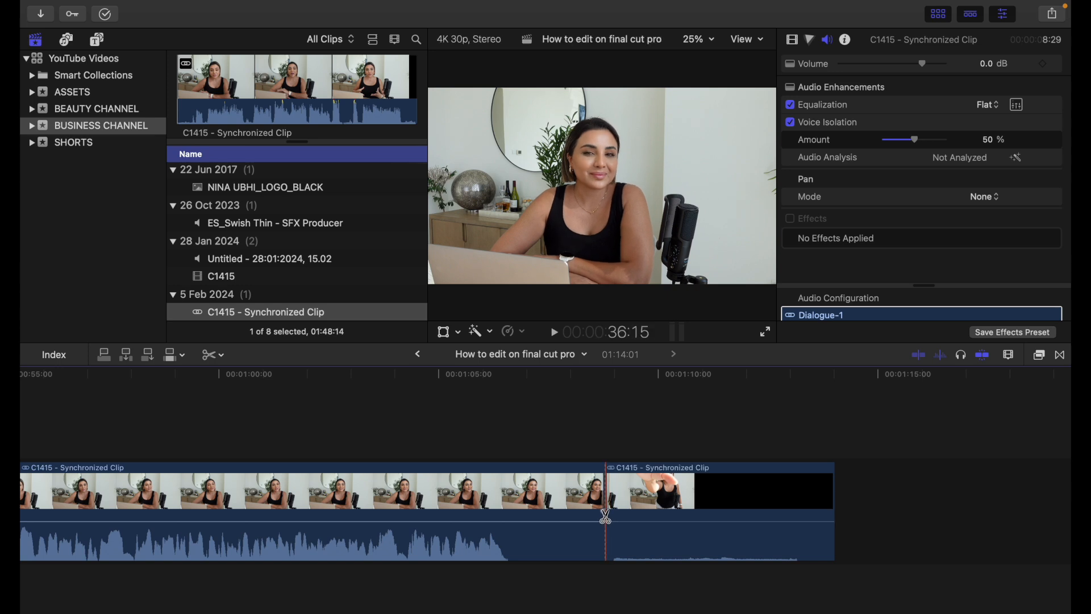
pyautogui.press('a')
pyautogui.click(653, 509)
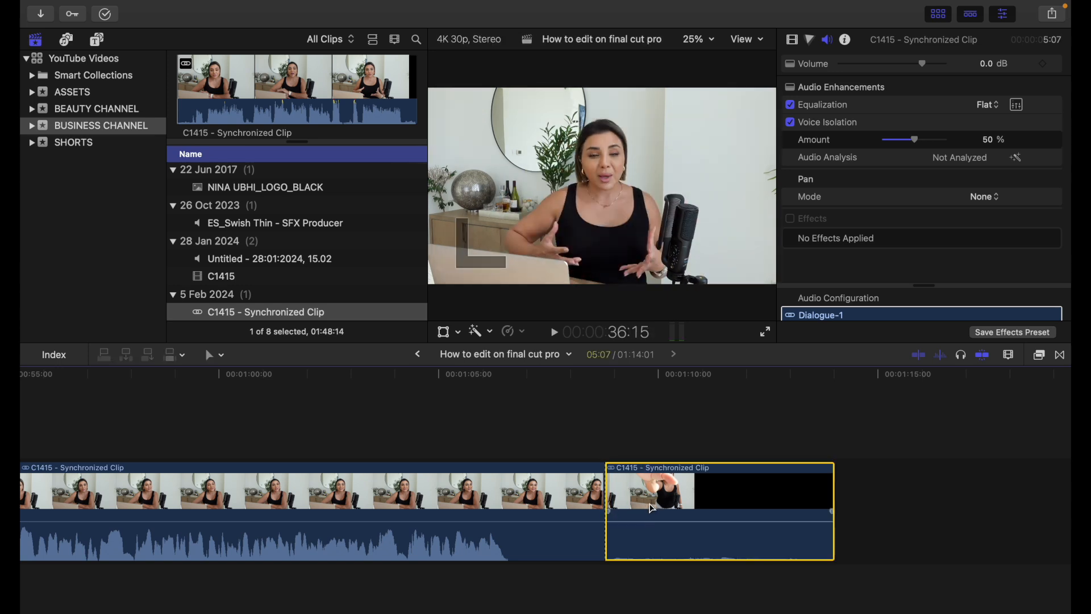
pyautogui.press('Delete')
# Insert a 3-second gap at the cut at 48:26, between the two synchronized clips.
pyautogui.hscroll(-10, 652, 509)
pyautogui.hscroll(-5, 652, 509)
pyautogui.click(612, 414)
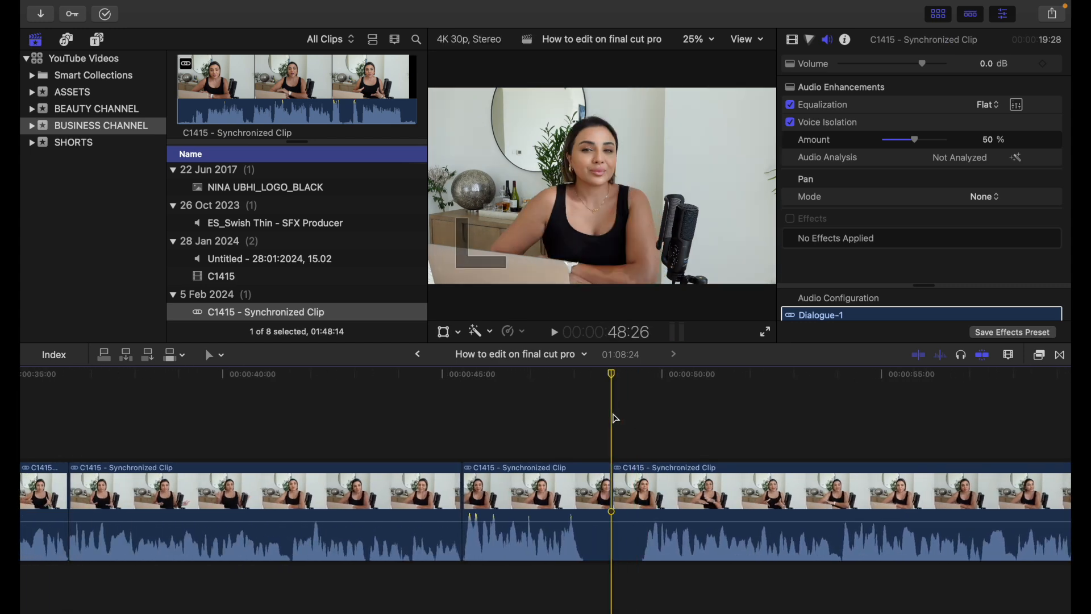
pyautogui.hotkey('alt', 'w')
pyautogui.hscroll(10, 616, 419)
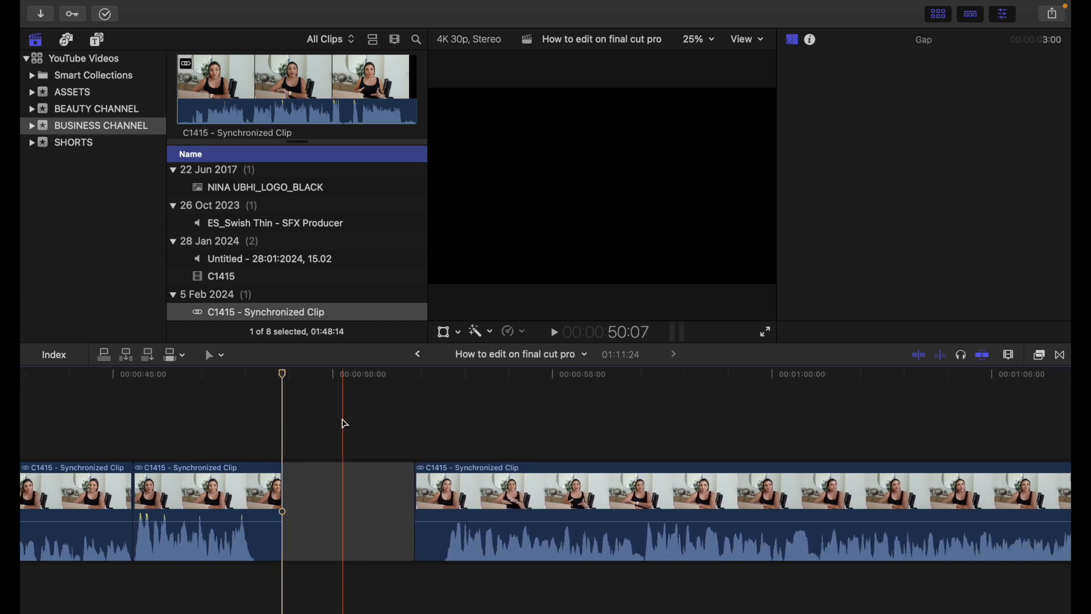
pyautogui.click(345, 423)
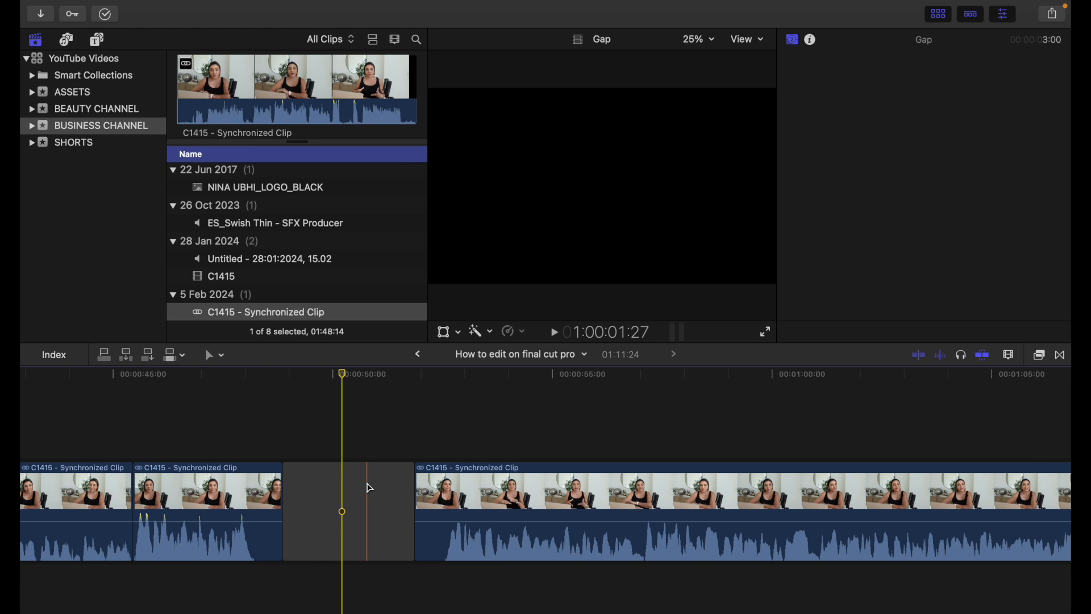
# Zoom in on the opening part of the timeline and play back the speech leading up to the cut at about 15:22.
pyautogui.hscroll(-15, 370, 488)
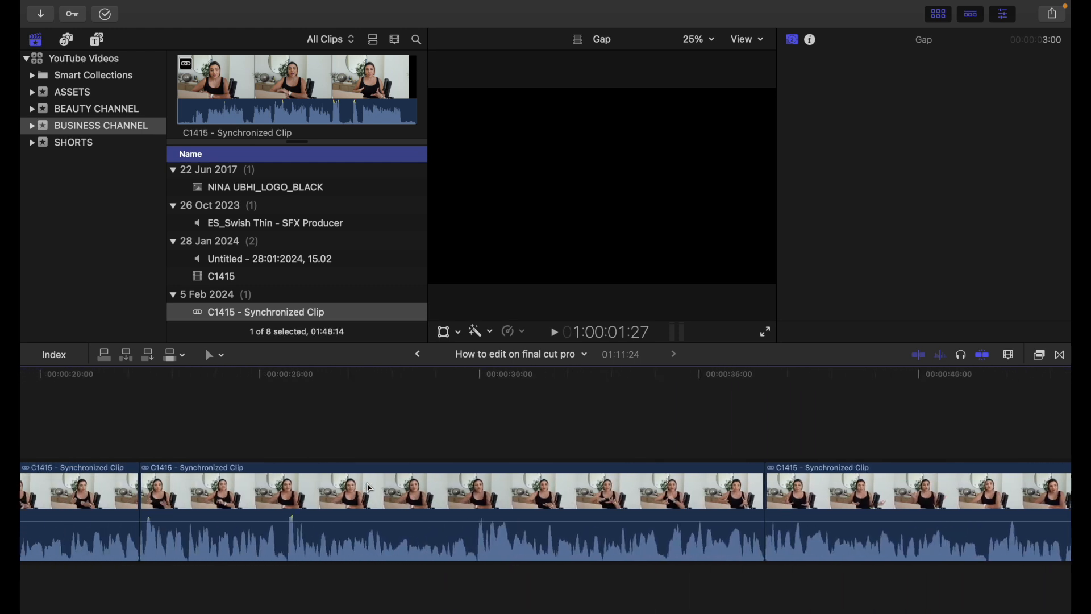
pyautogui.hscroll(-10, 370, 488)
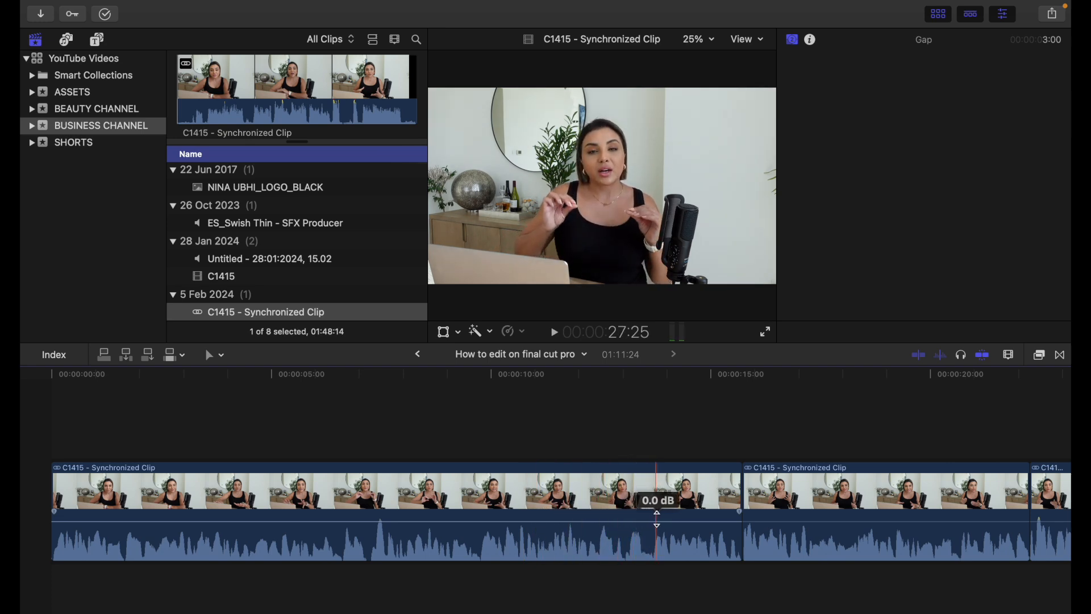
pyautogui.press('super+equal')
pyautogui.press('super+equal')
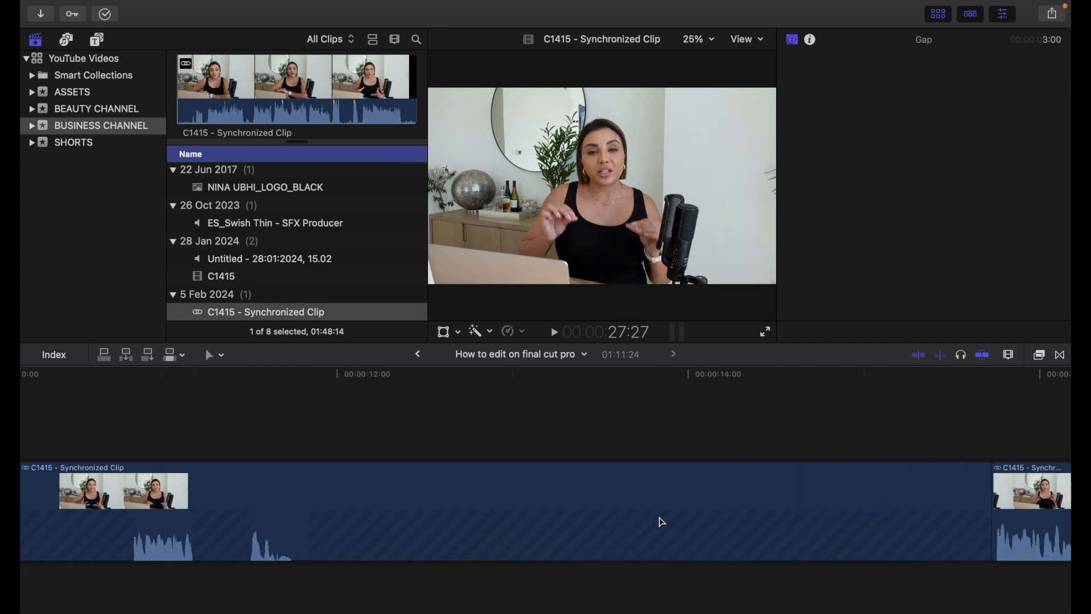
pyautogui.press('super+minus')
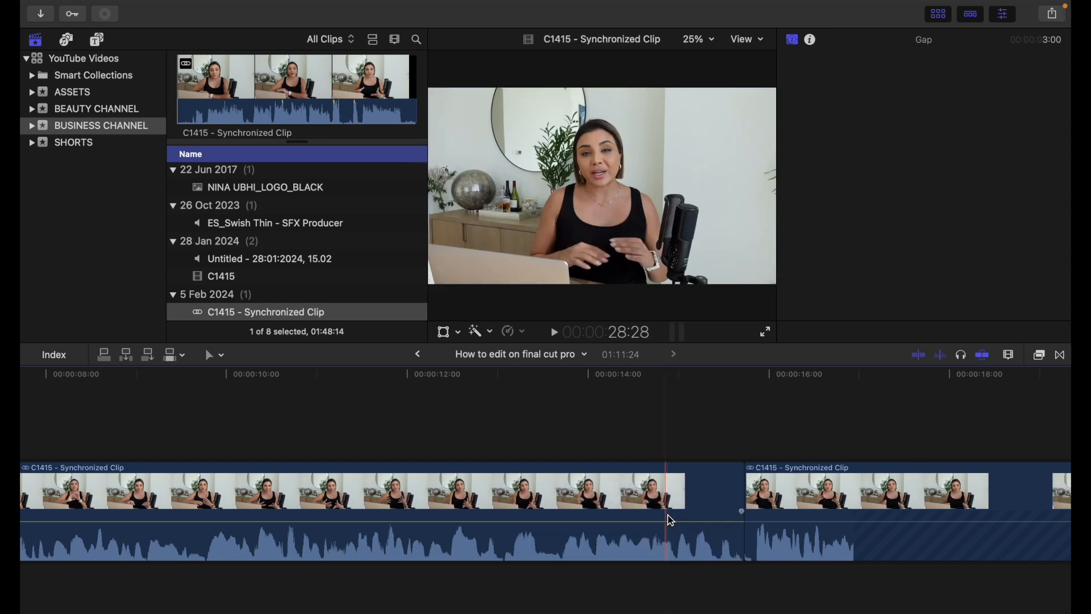
pyautogui.press('space')
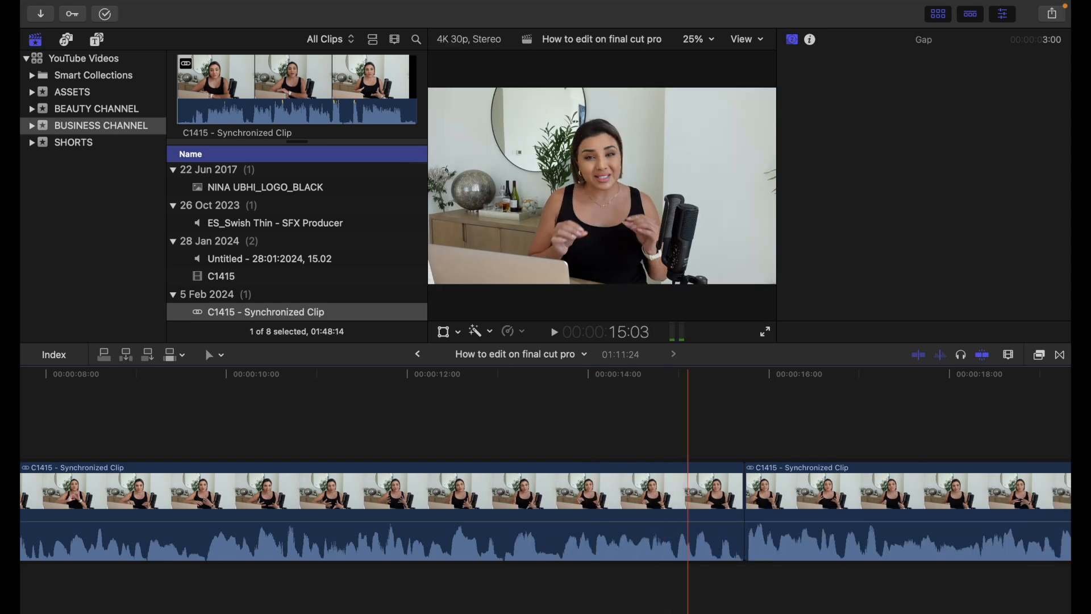
pyautogui.press('space')
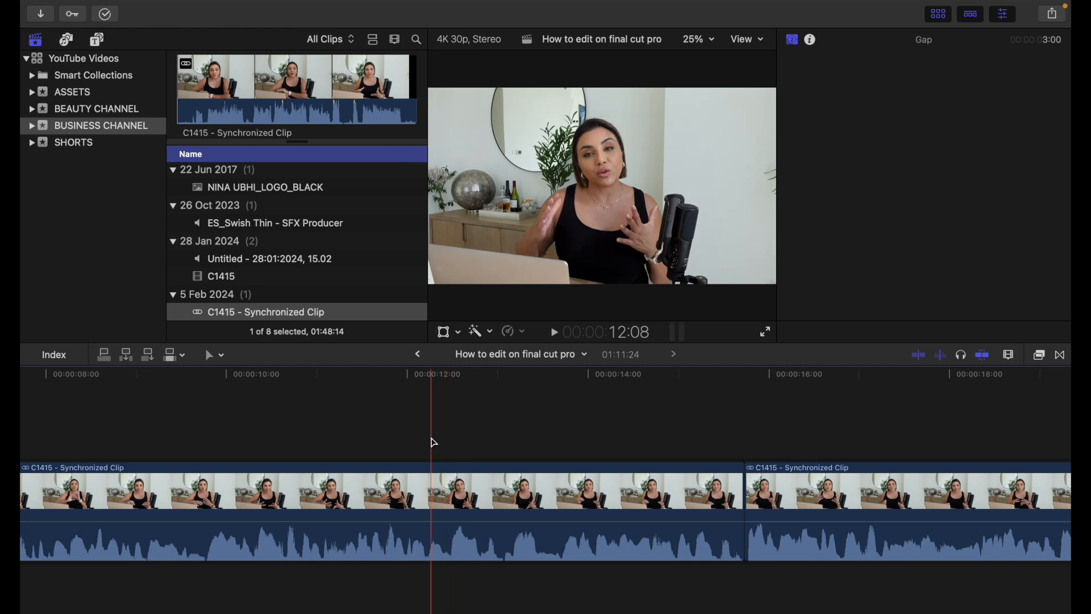
# Blade the clip on both sides of the short pause from about 13:14 to 13:21 and delete that small segment.
pyautogui.press('super+equal')
pyautogui.press('super+equal')
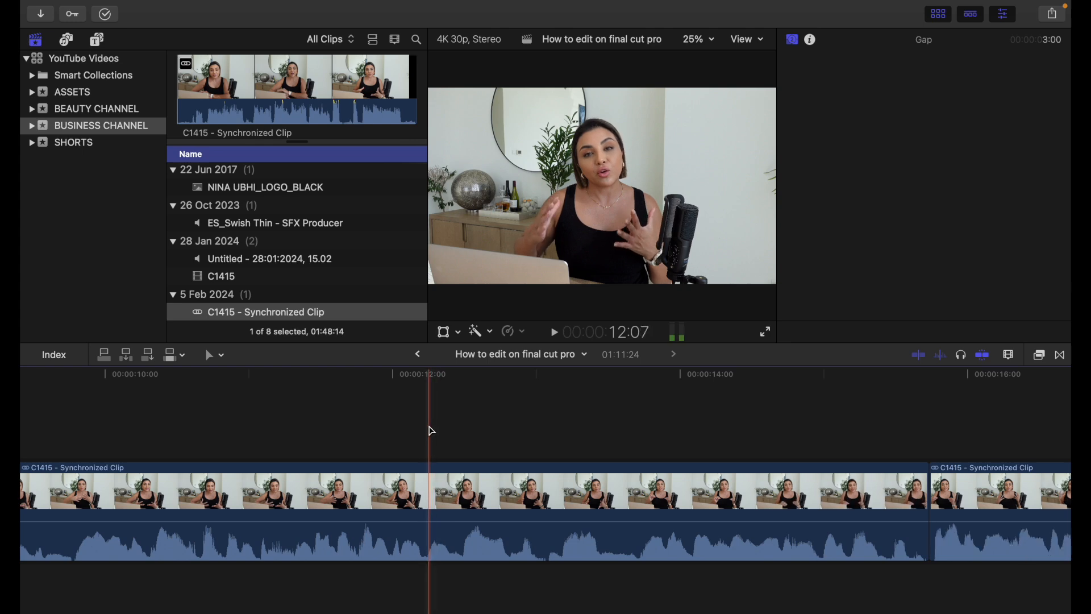
pyautogui.press('super+minus')
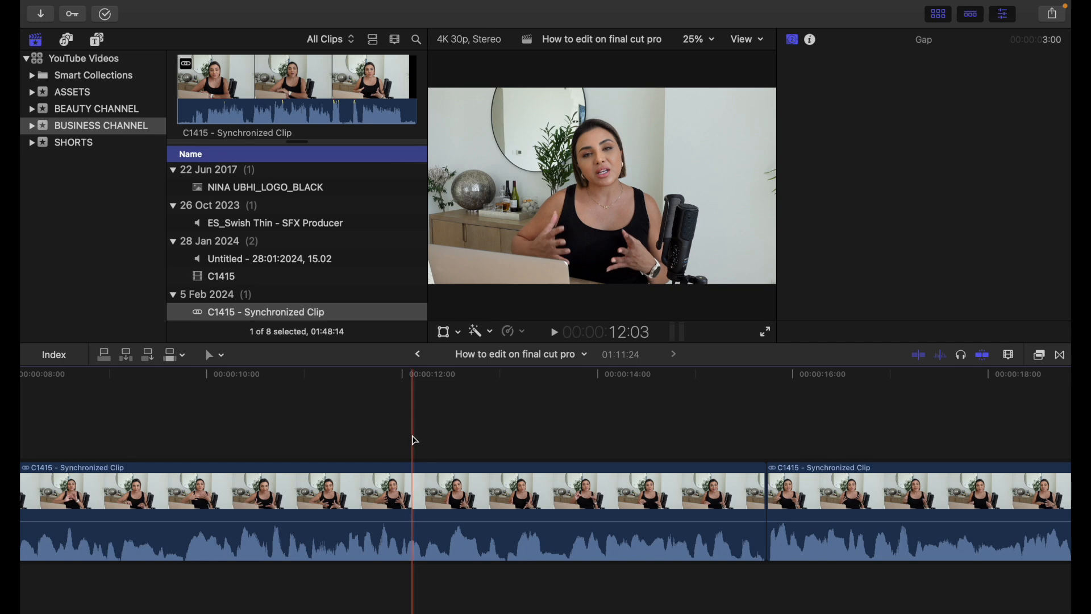
pyautogui.scroll(-1, 415, 441)
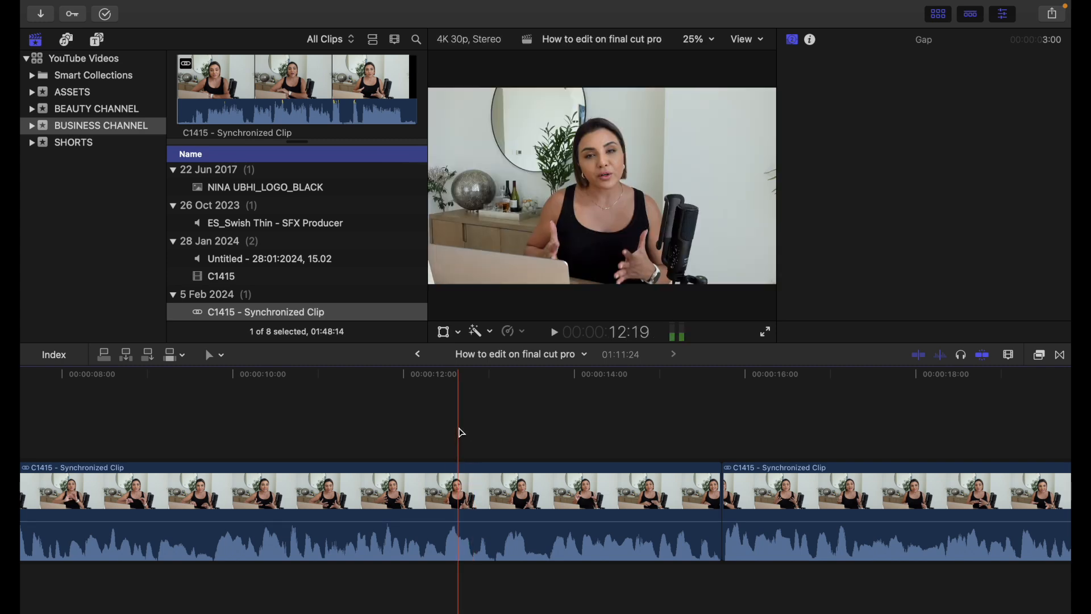
pyautogui.hscroll(-1, 315, 495)
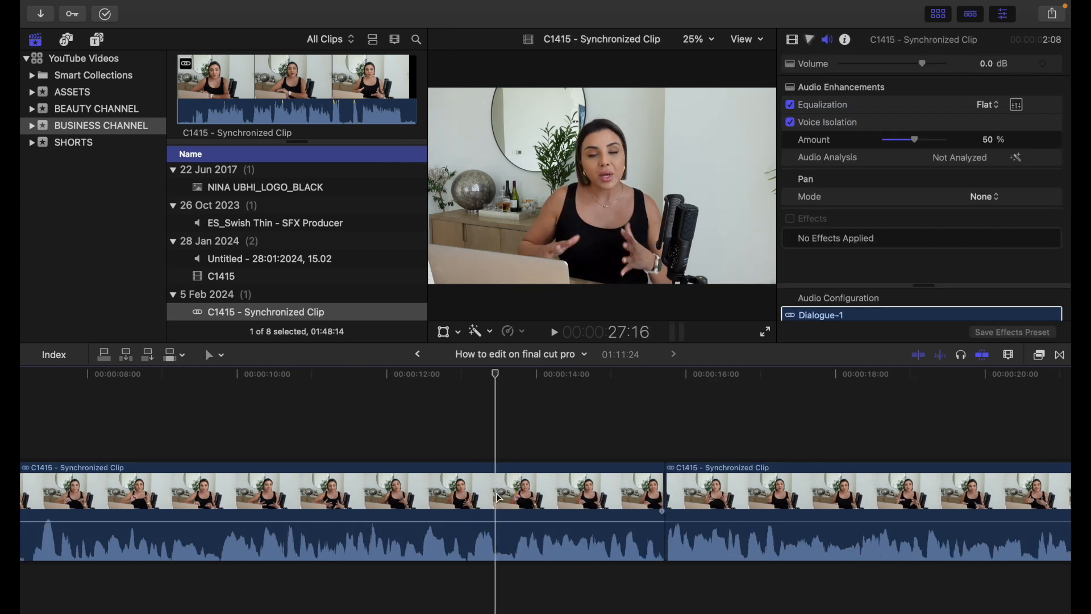
pyautogui.click(496, 497)
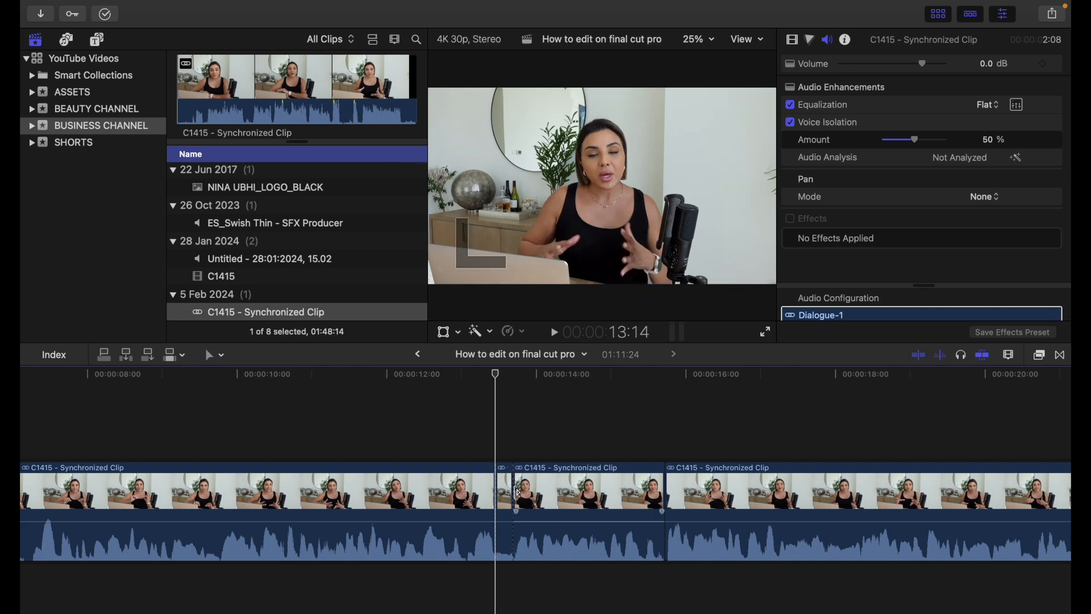
pyautogui.press('a')
pyautogui.click(506, 492)
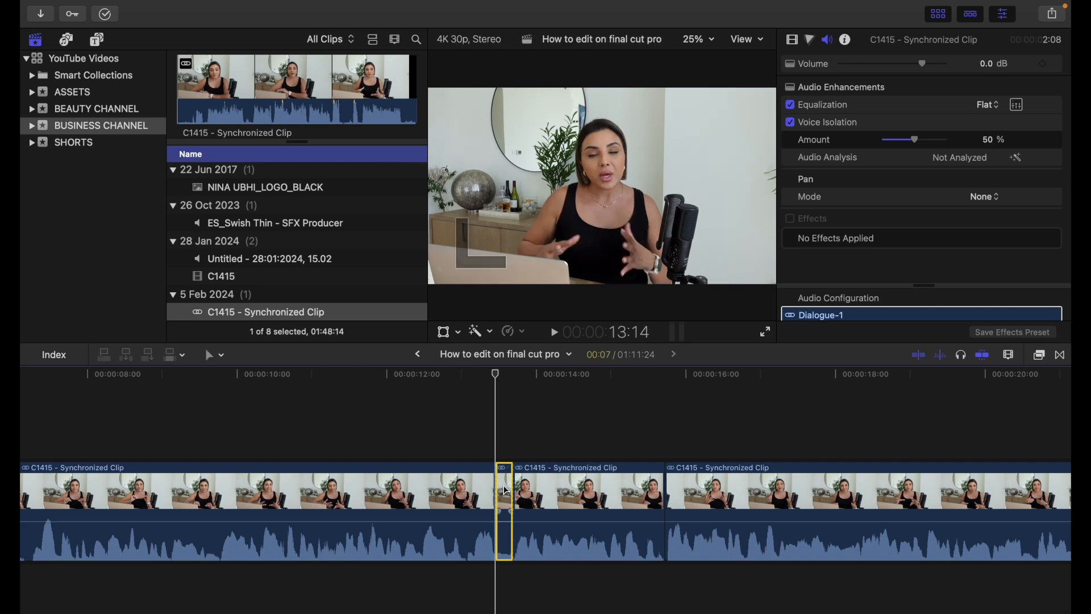
pyautogui.press('Delete')
# Blade off the brief pause from about 25:05 to 25:12, just before speech resumes, and delete it.
pyautogui.hscroll(5, 505, 492)
pyautogui.hscroll(8, 506, 491)
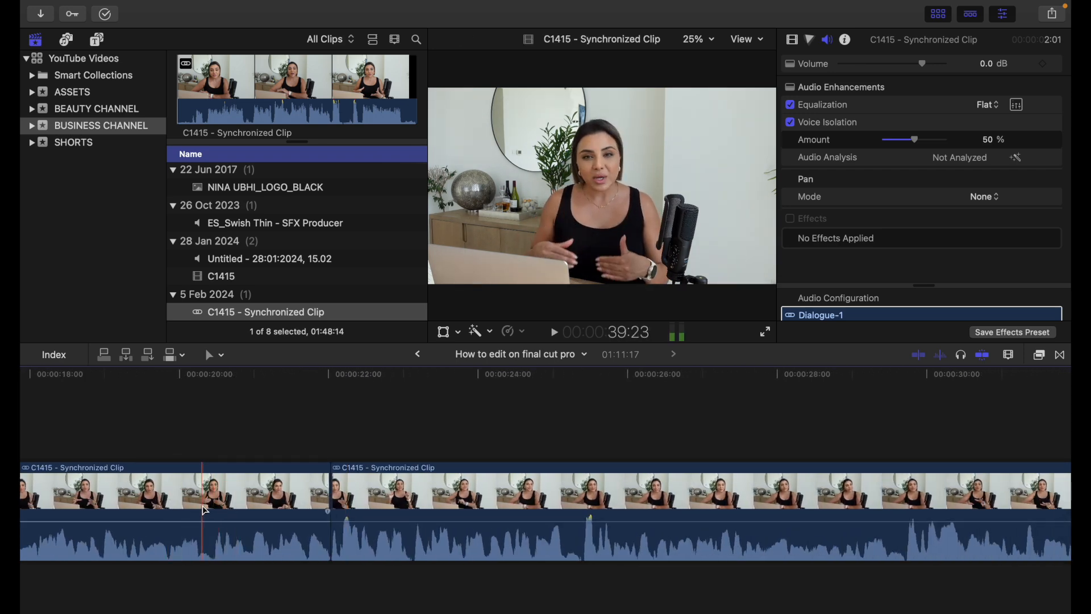
pyautogui.hscroll(5, 340, 517)
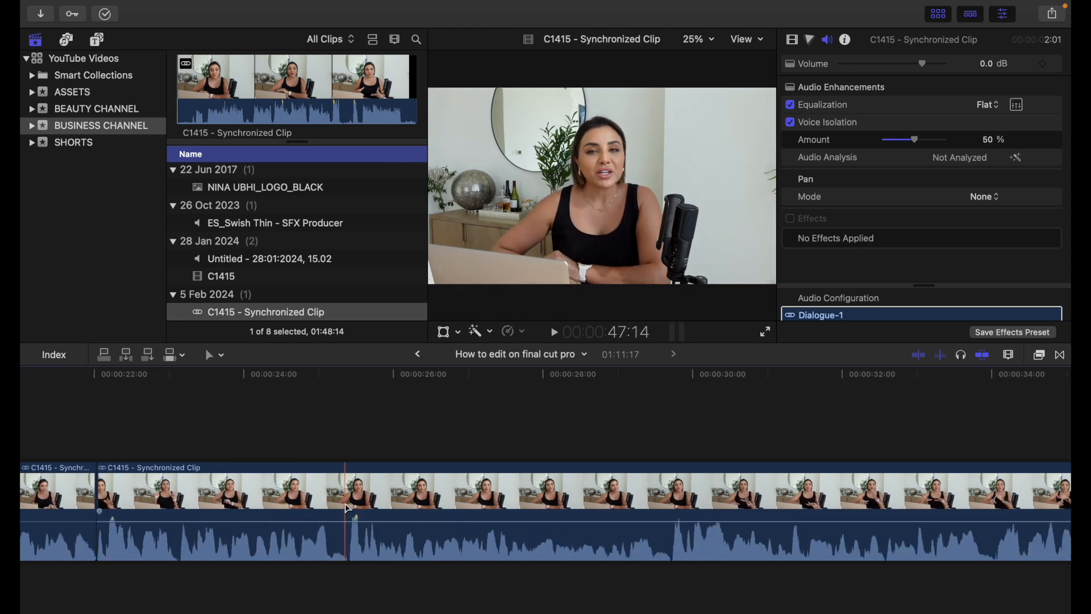
pyautogui.click(331, 506)
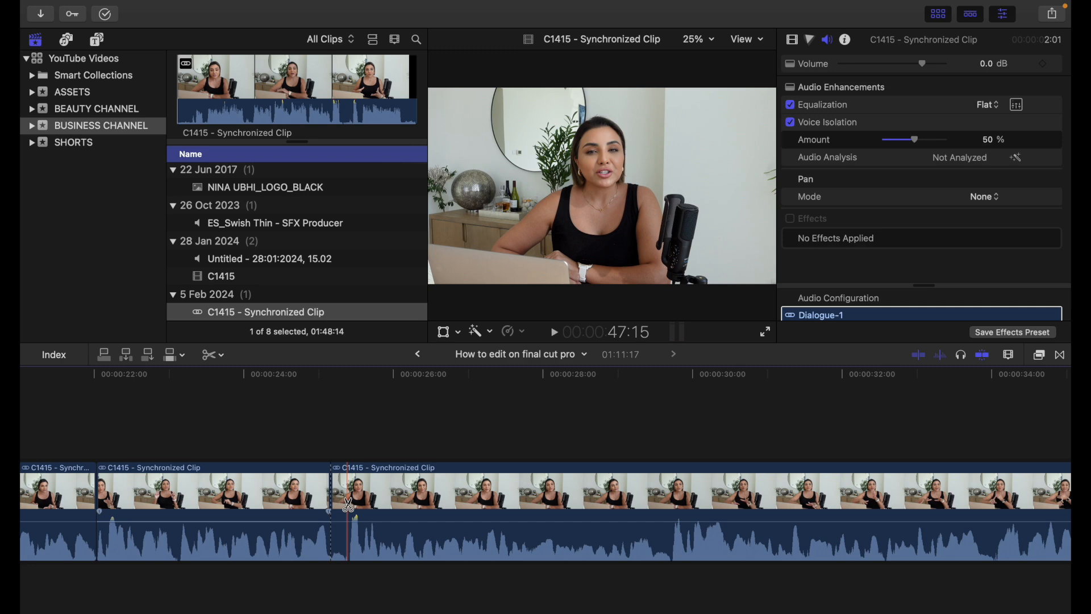
pyautogui.click(349, 505)
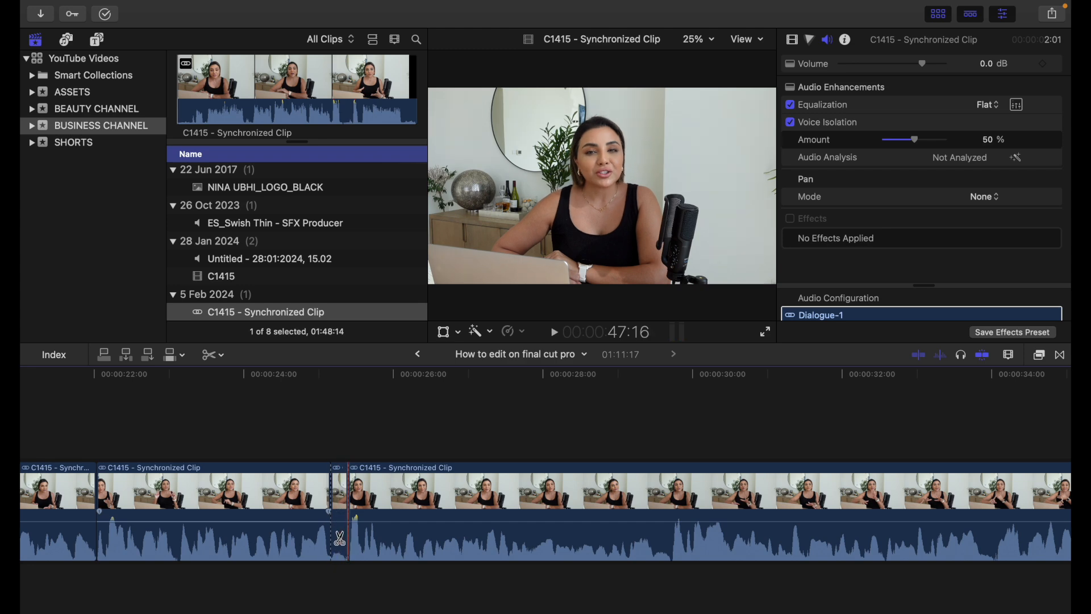
pyautogui.press('a')
pyautogui.click(340, 493)
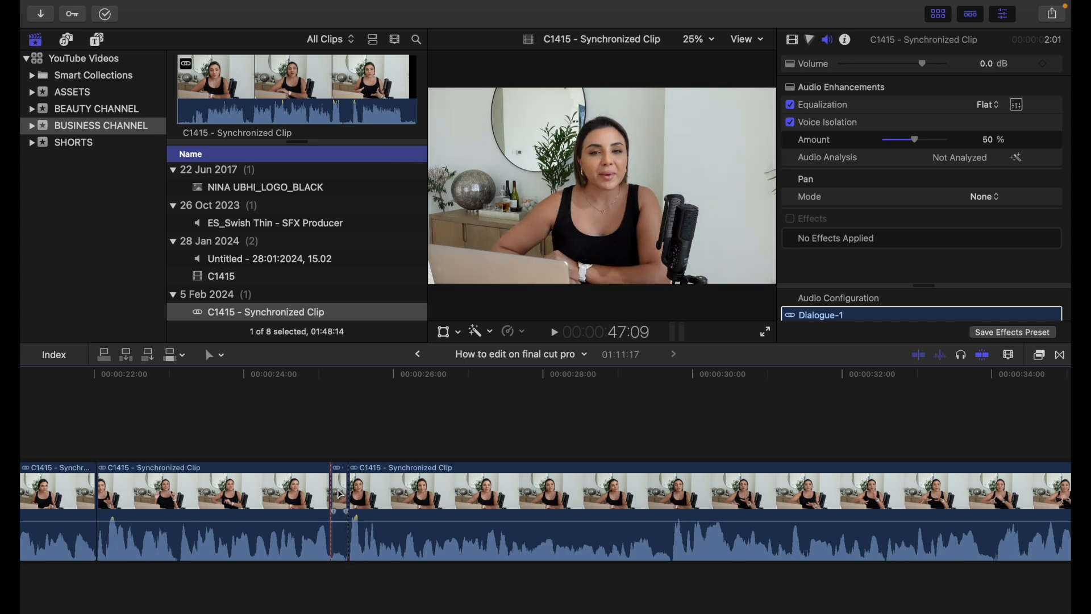
pyautogui.press('Delete')
# Blade the clip around the brief pause from about 29:07 to 29:15 and delete the segment between the cuts.
pyautogui.hscroll(5, 262, 518)
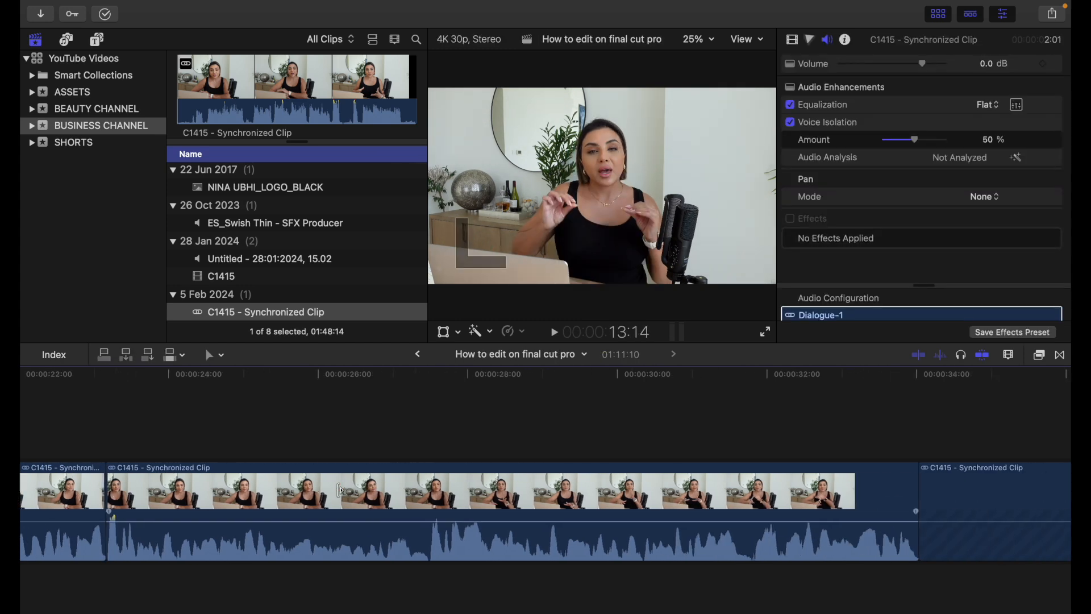
pyautogui.press('b')
pyautogui.click(324, 510)
pyautogui.click(343, 505)
pyautogui.press('a')
pyautogui.click(336, 489)
pyautogui.press('Delete')
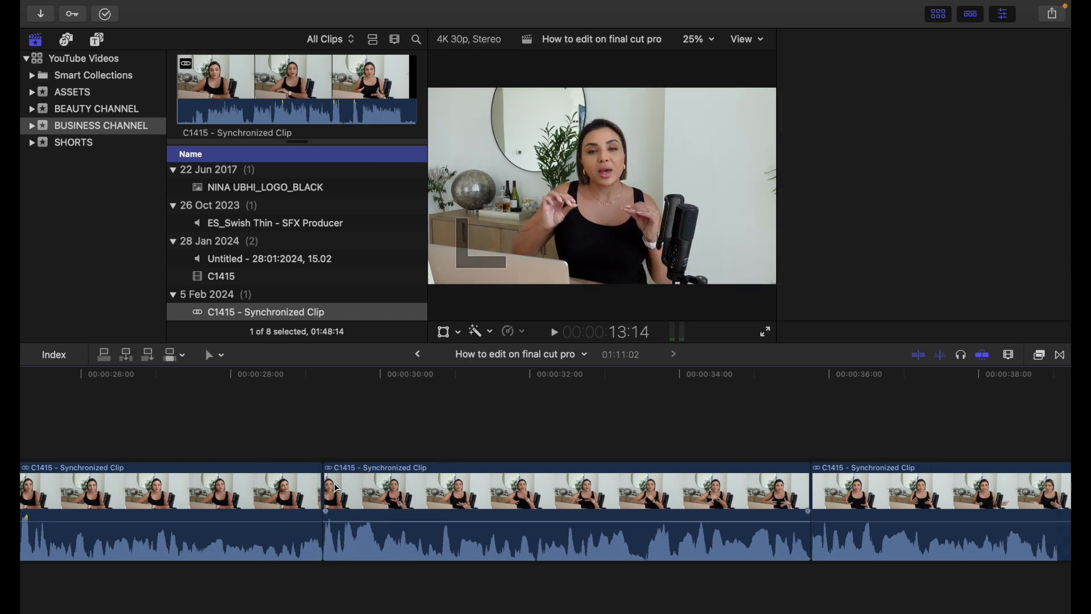
# Blade the clip on both sides of the short pause from about 56:02 to 56:10 and delete that segment.
pyautogui.hscroll(6, 226, 512)
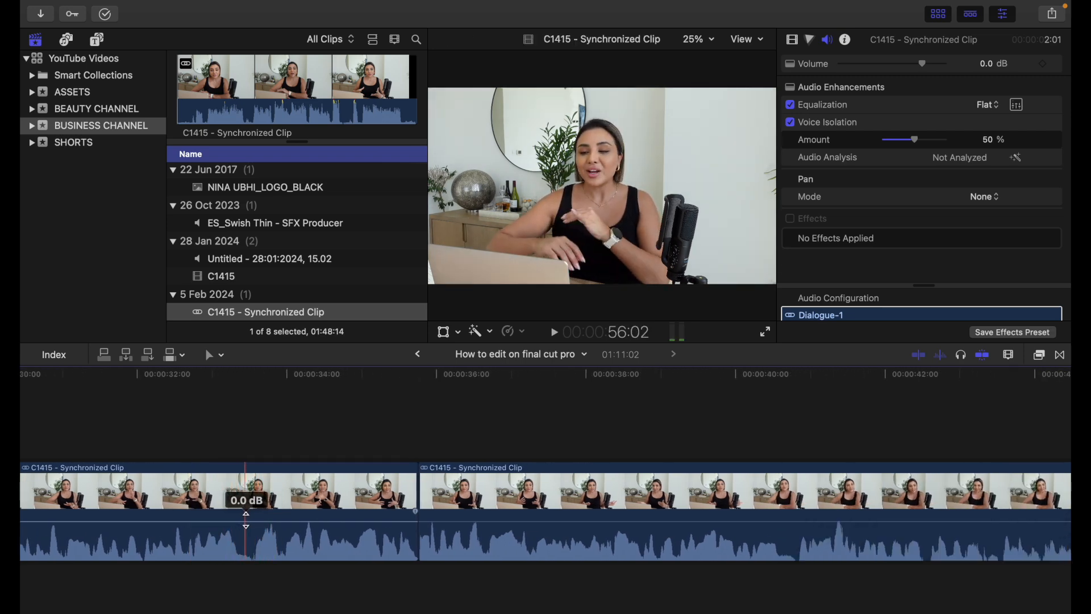
pyautogui.hscroll(6, 340, 511)
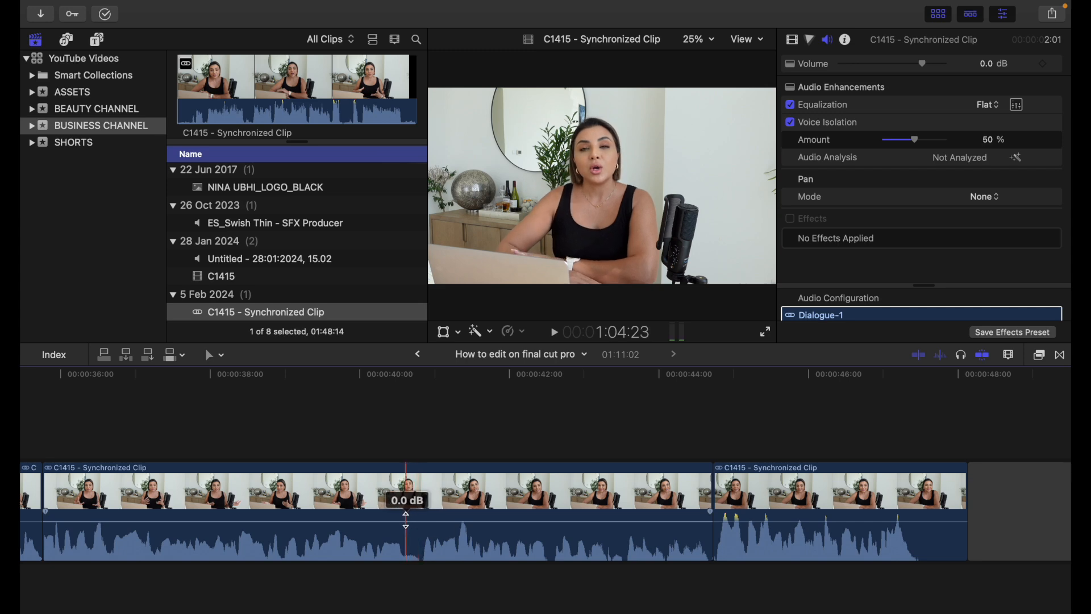
pyautogui.hscroll(8, 284, 514)
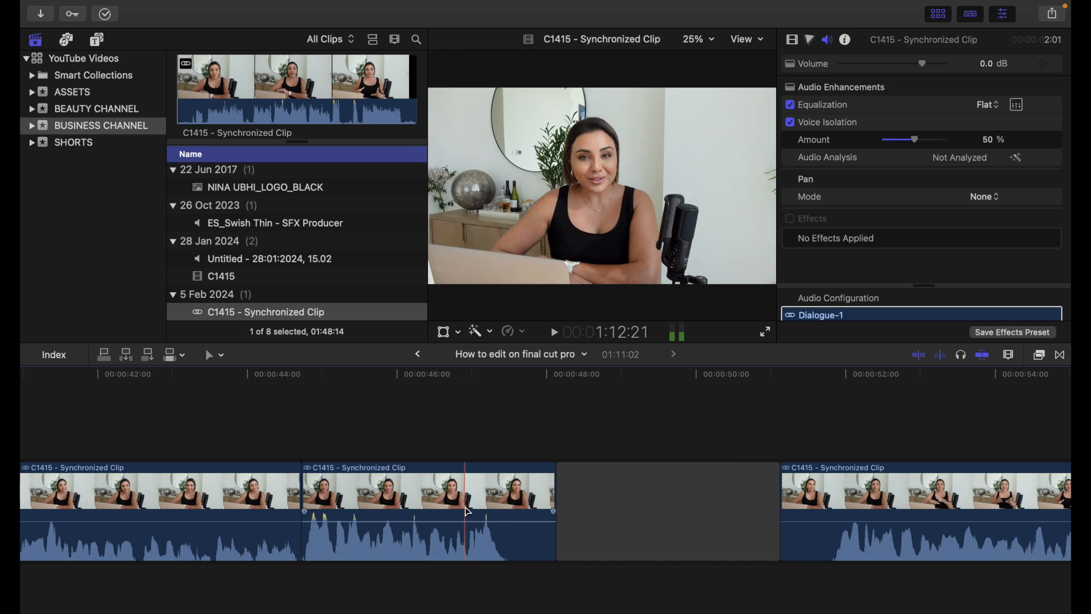
pyautogui.hscroll(10, 241, 500)
pyautogui.hscroll(5, 241, 500)
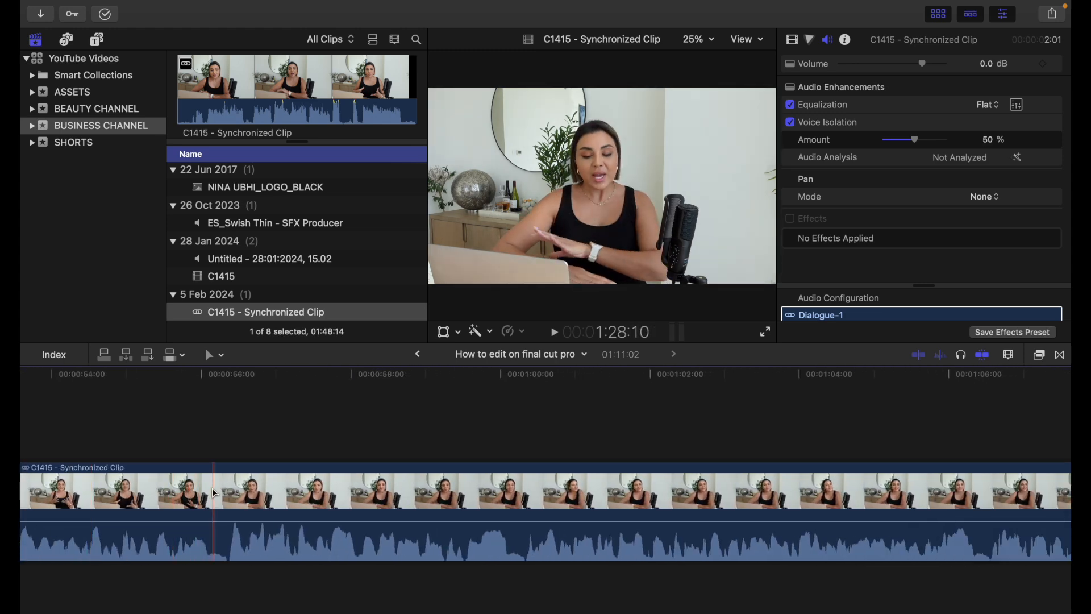
pyautogui.press('b')
pyautogui.click(208, 493)
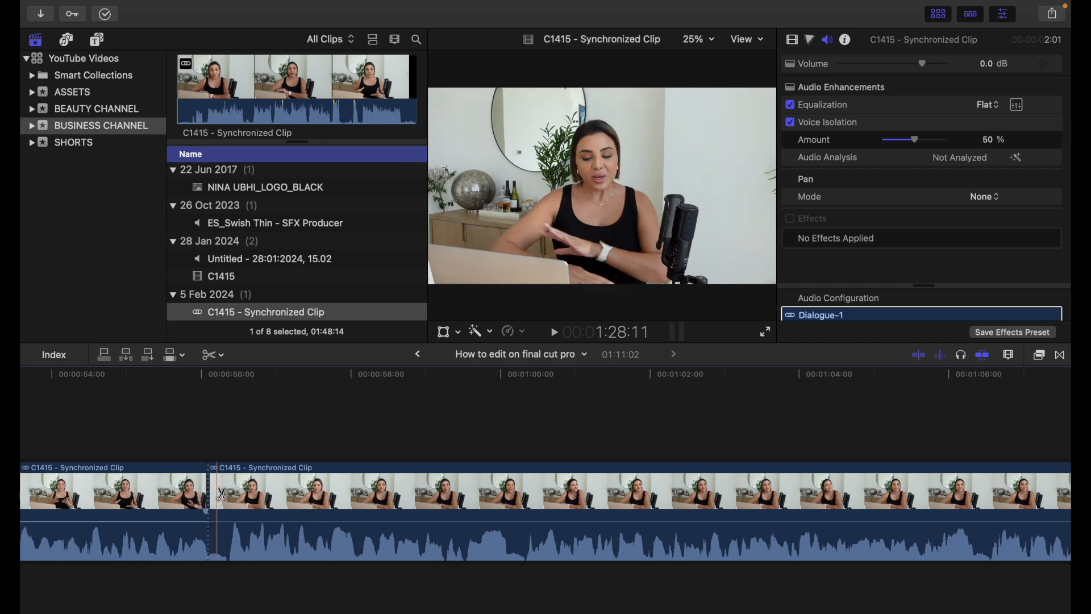
pyautogui.click(229, 499)
pyautogui.press('a')
pyautogui.click(223, 494)
pyautogui.press('Delete')
# Blade off the brief pause from about 59:26 to 1:00:03 and delete that seven-frame segment.
pyautogui.hscroll(5, 221, 493)
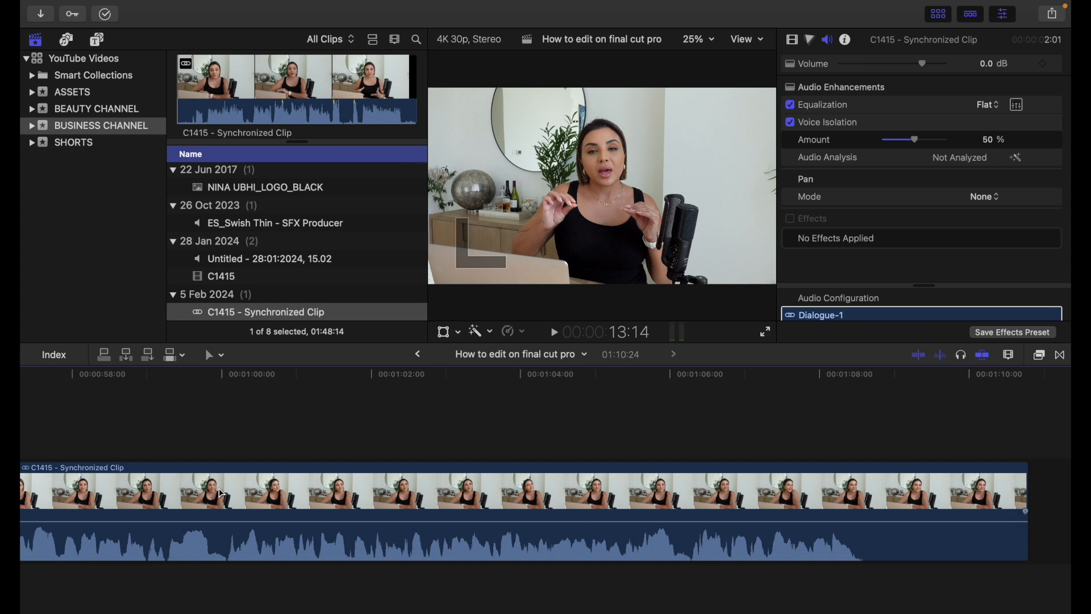
pyautogui.press('b')
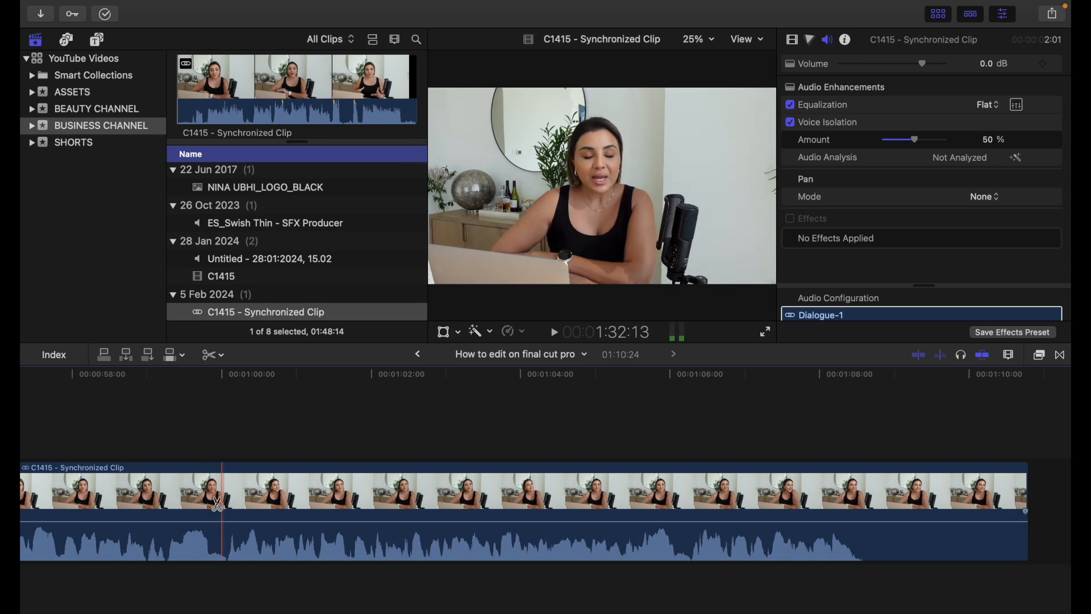
pyautogui.click(212, 499)
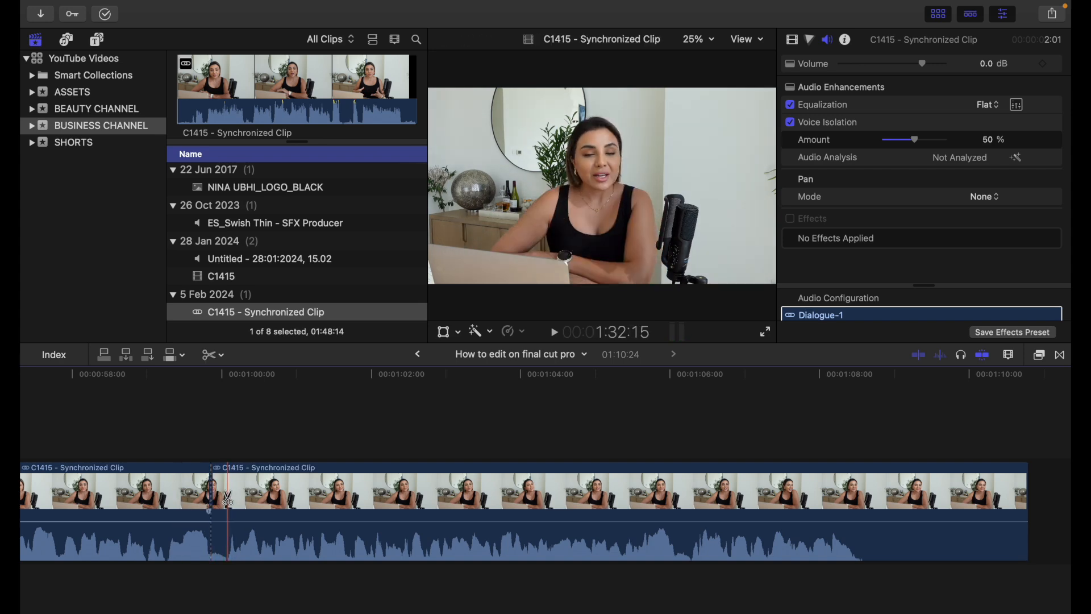
pyautogui.press('a')
pyautogui.click(220, 483)
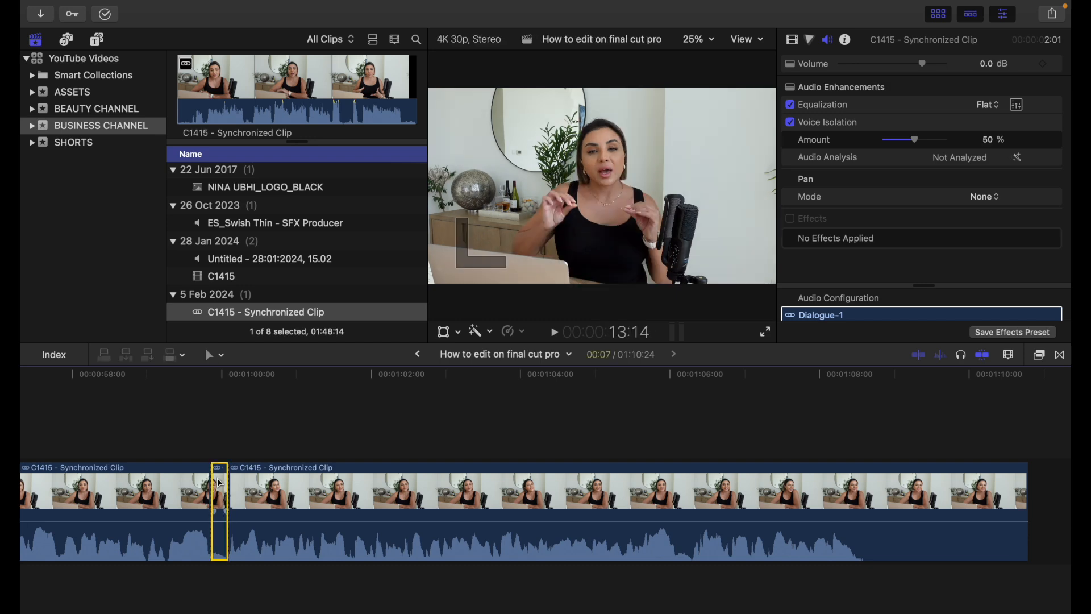
pyautogui.press('Delete')
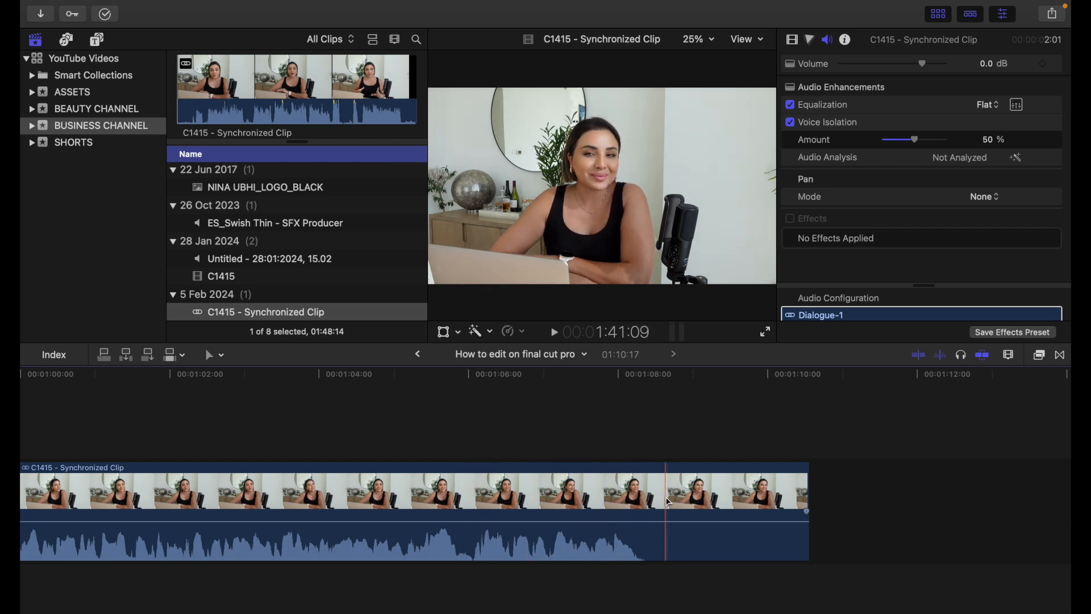
# Return to the beginning of the timeline and place the playhead on the first frame.
pyautogui.hscroll(-15, 662, 503)
pyautogui.hscroll(-15, 668, 502)
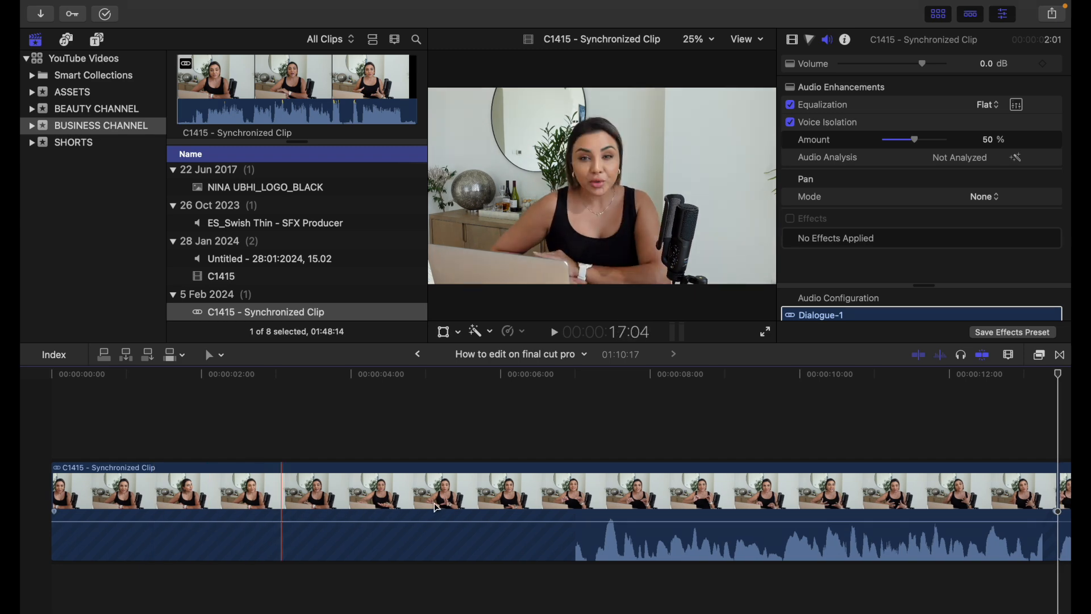
pyautogui.click(46, 428)
pyautogui.press('space')
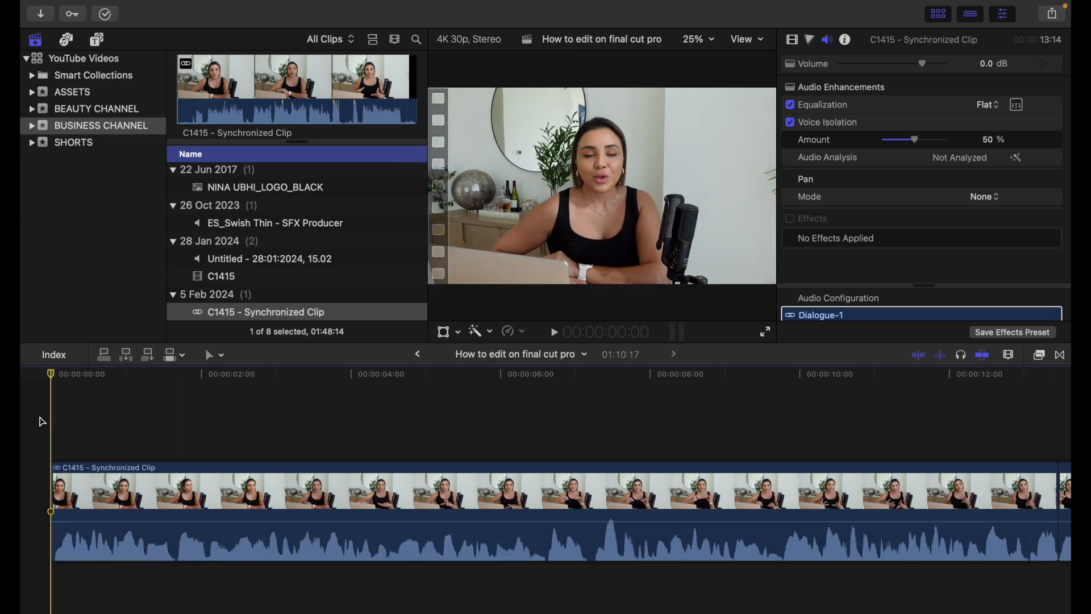
# Find the INSTAGRAM compound clip in the ASSETS event and connect it above the main clip at the timeline's start.
pyautogui.click(88, 95)
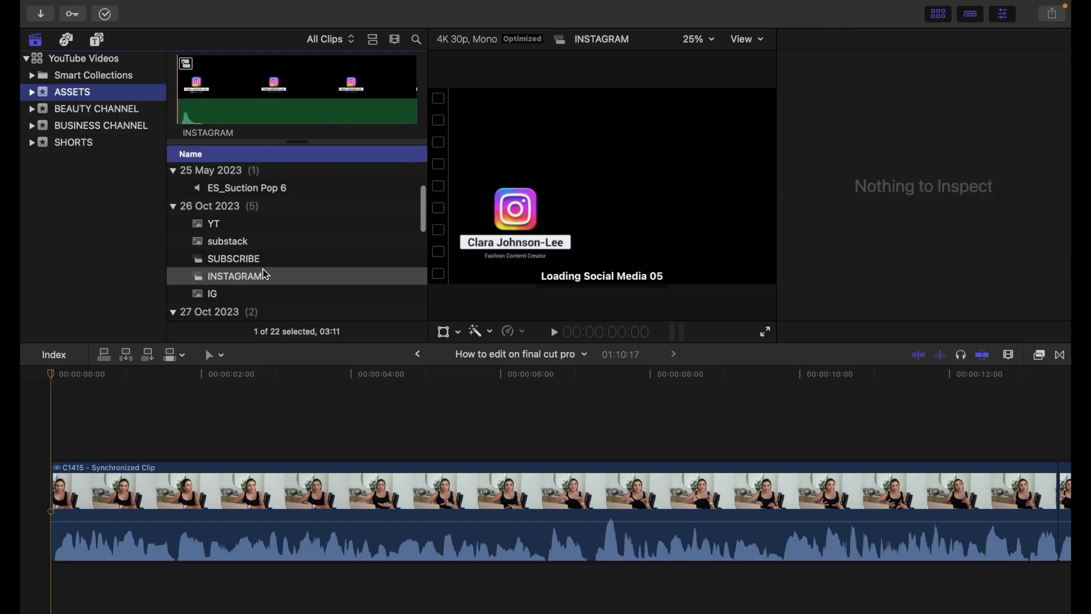
pyautogui.scroll(3, 308, 261)
pyautogui.scroll(-1, 239, 251)
pyautogui.scroll(-5, 239, 250)
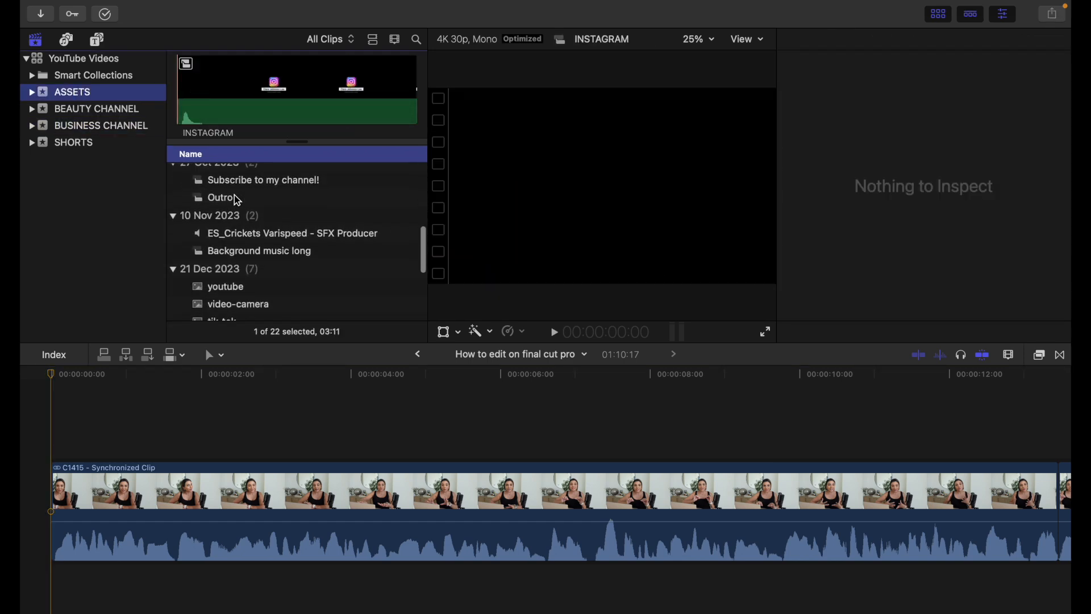
pyautogui.scroll(4, 235, 186)
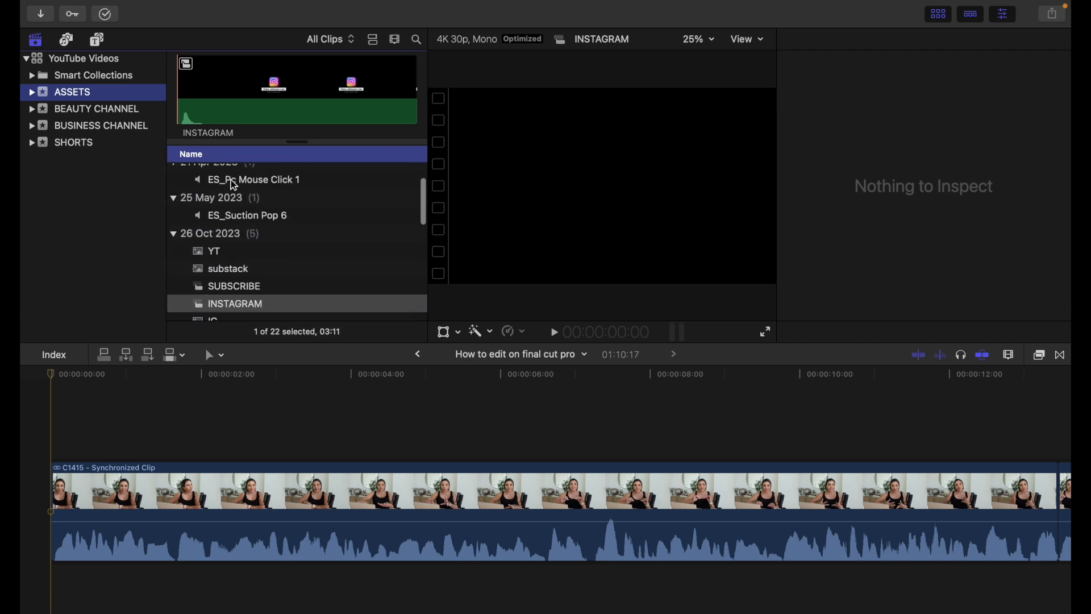
pyautogui.scroll(3, 213, 247)
pyautogui.scroll(-4, 216, 261)
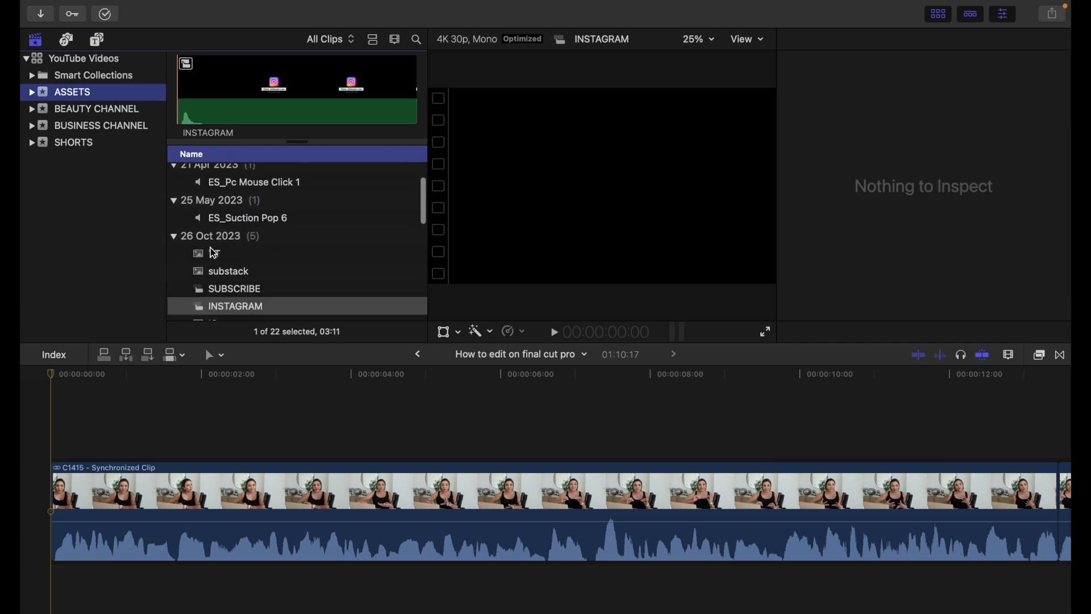
pyautogui.moveTo(225, 264); pyautogui.dragTo(35, 418)
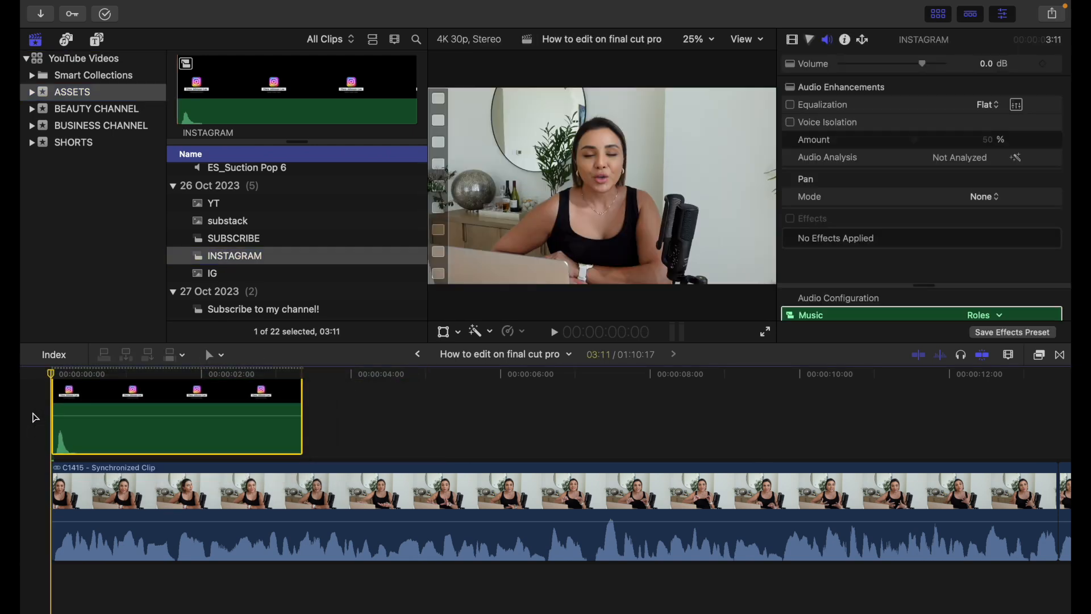
# Play the opening from the first frame to past the end of the INSTAGRAM graphic to check the overlay.
pyautogui.click(35, 446)
pyautogui.press('space')
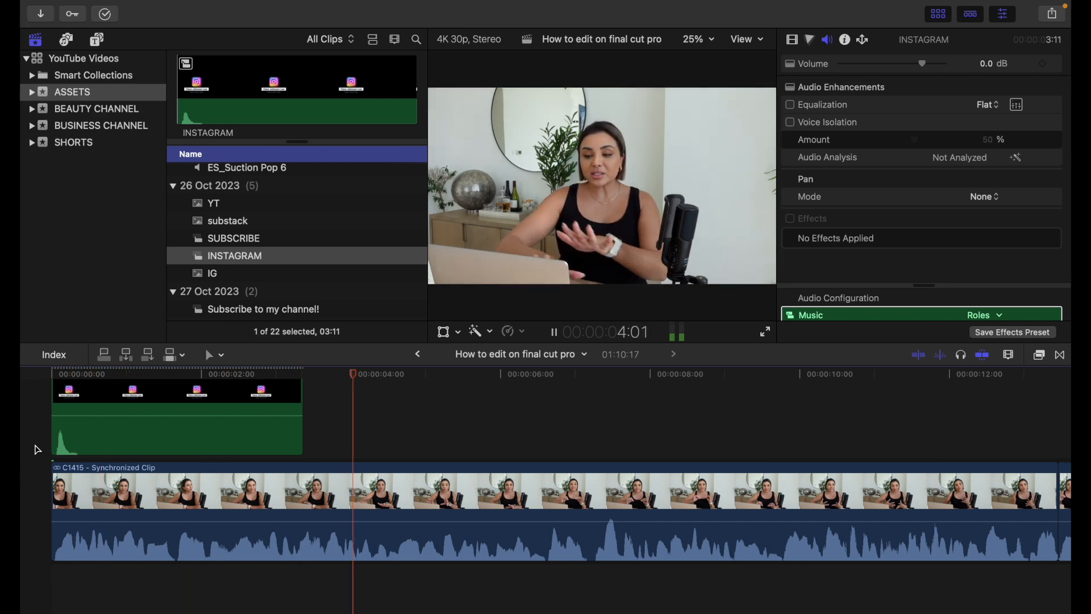
pyautogui.press('space')
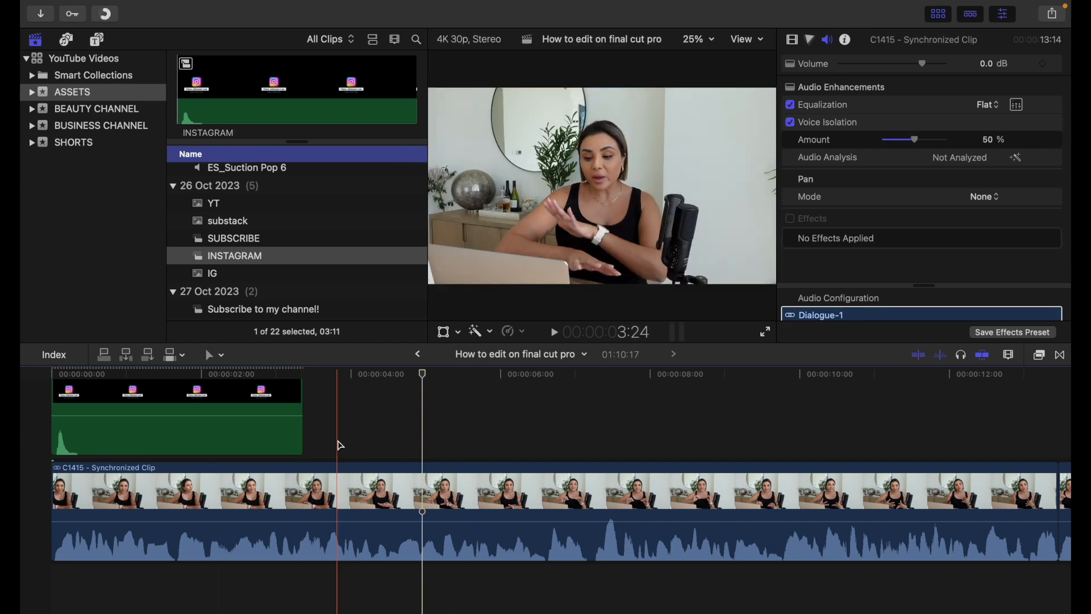
# Add Position and Scale (All) keyframes at the start of the first synchronized clip, keeping the scale at 100%.
pyautogui.hscroll(5, 340, 445)
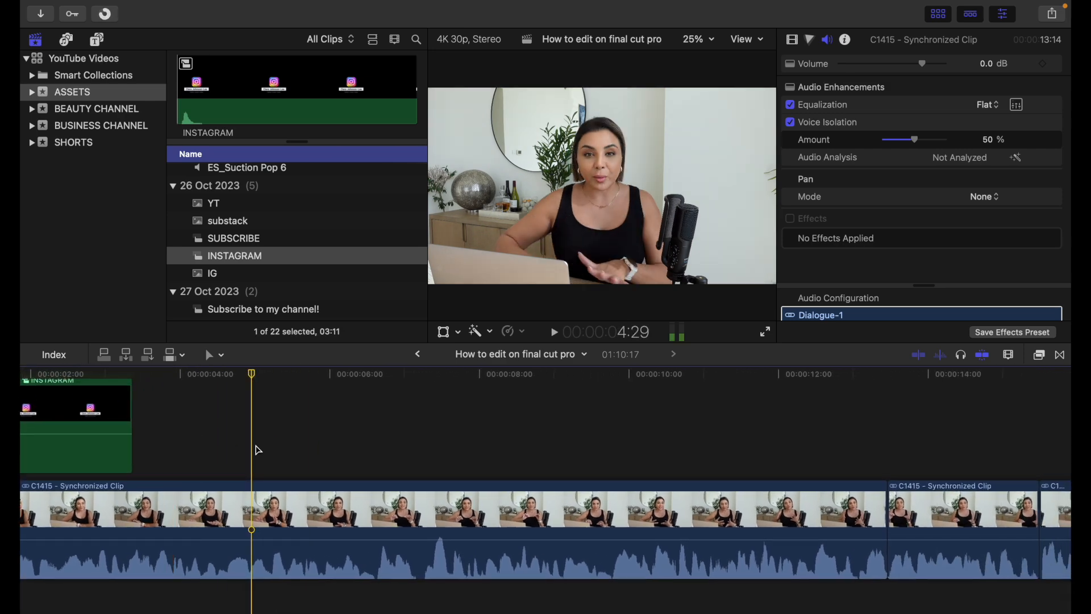
pyautogui.hscroll(-5, 87, 465)
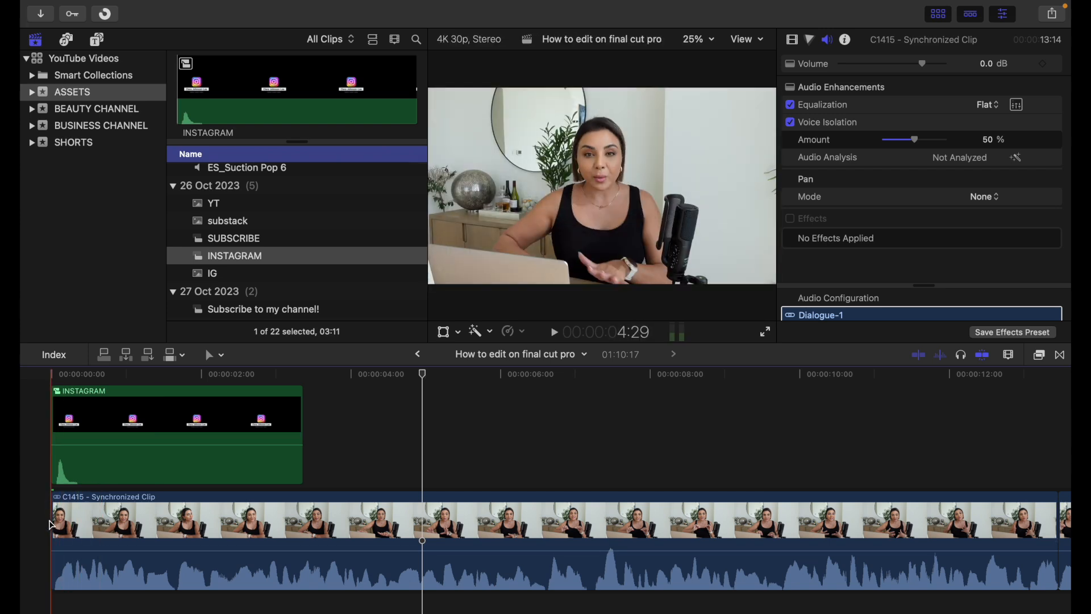
pyautogui.click(54, 522)
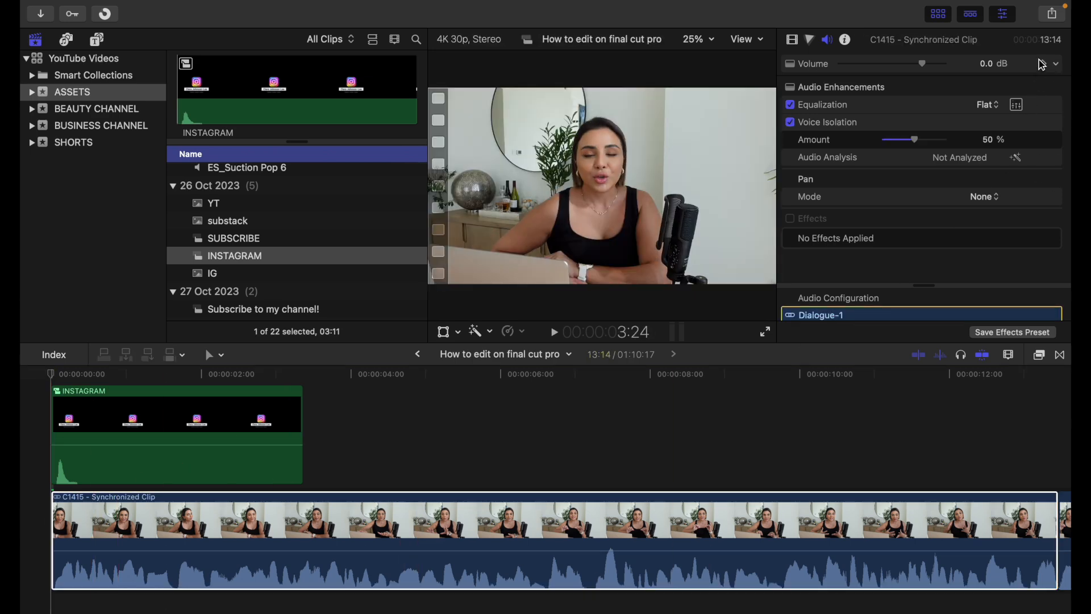
pyautogui.click(798, 41)
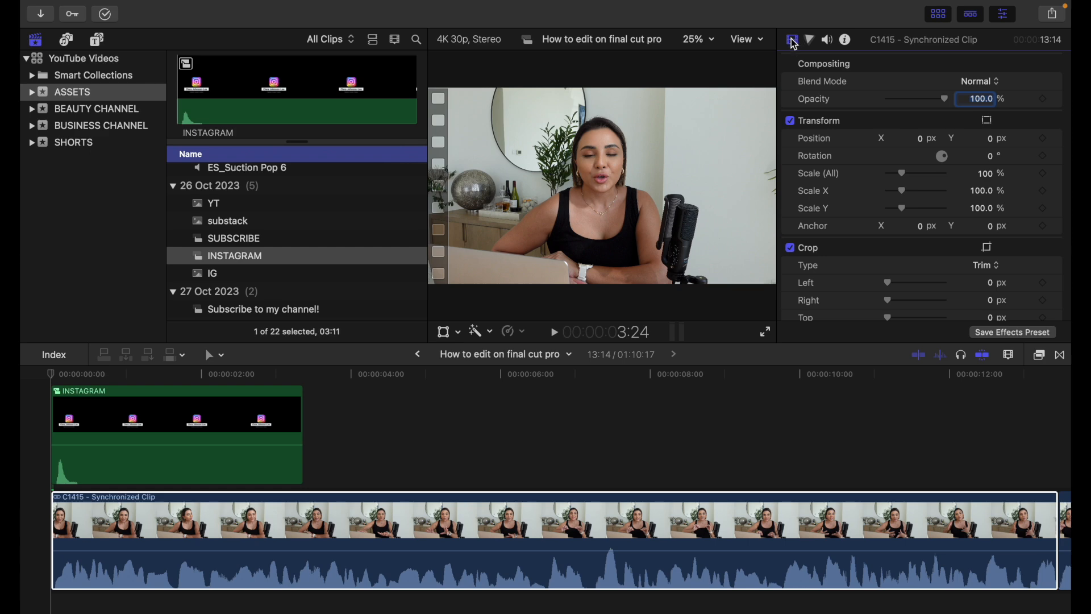
pyautogui.click(1047, 143)
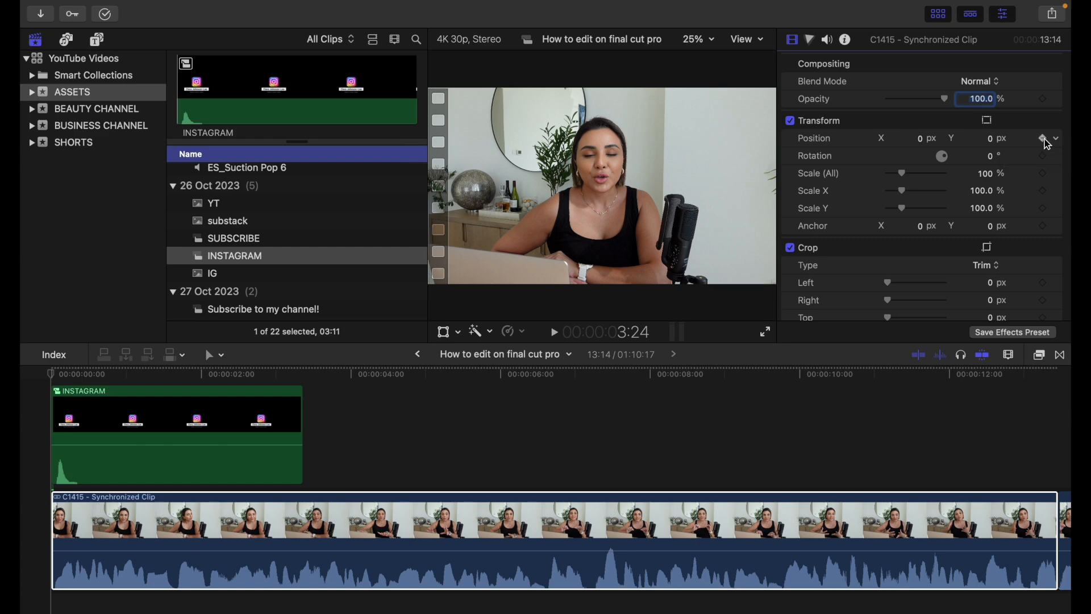
pyautogui.click(1047, 174)
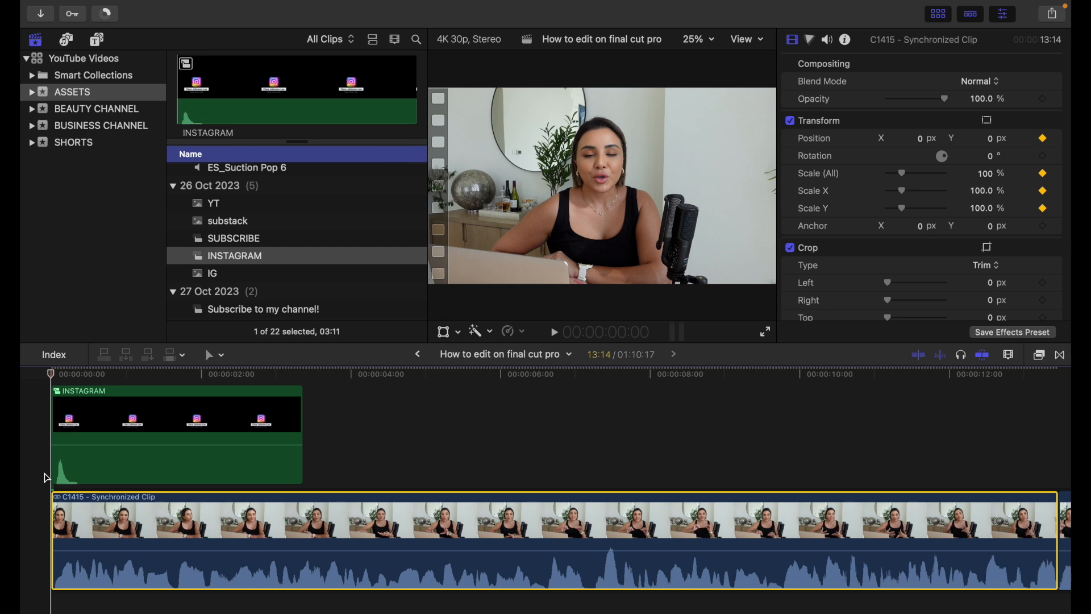
# Add Position and Scale keyframes at frame 8 of the first clip and set Scale (All) there to 125%.
pyautogui.moveTo(61, 379); pyautogui.dragTo(74, 382)
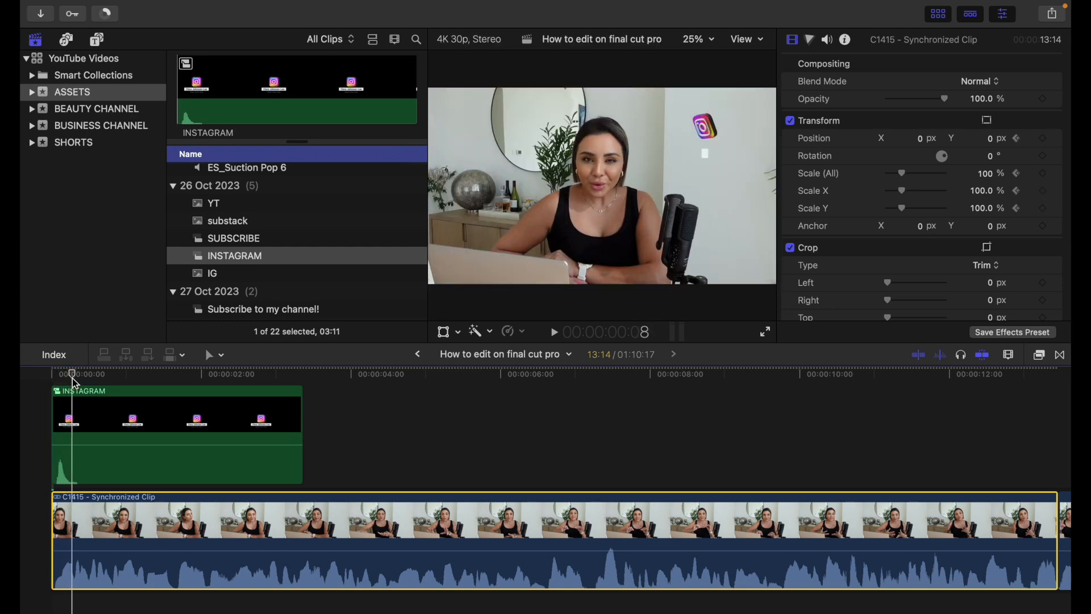
pyautogui.click(1043, 140)
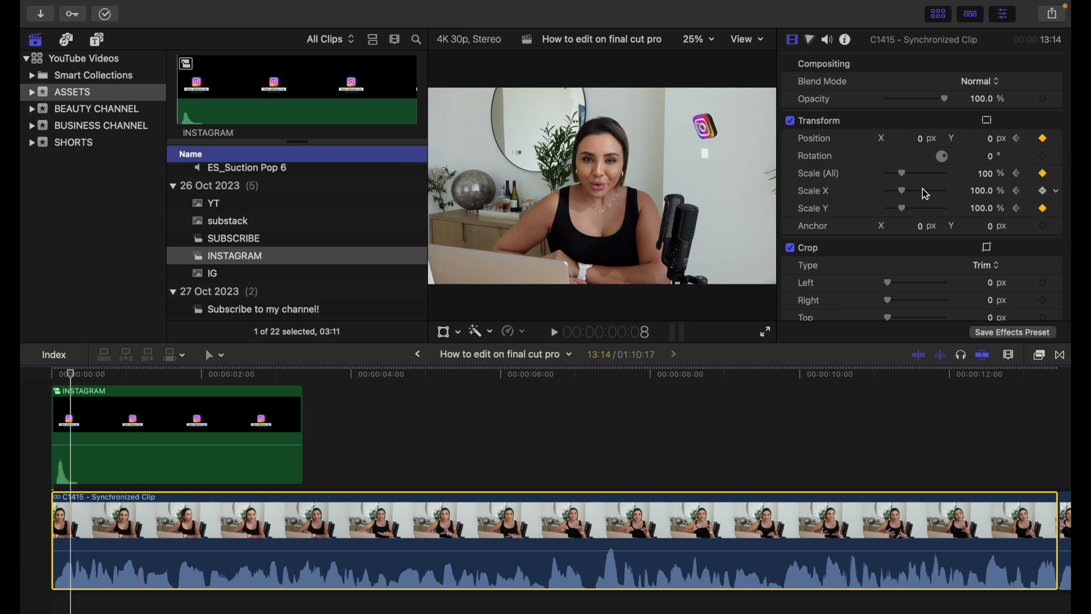
pyautogui.moveTo(908, 178); pyautogui.dragTo(910, 179)
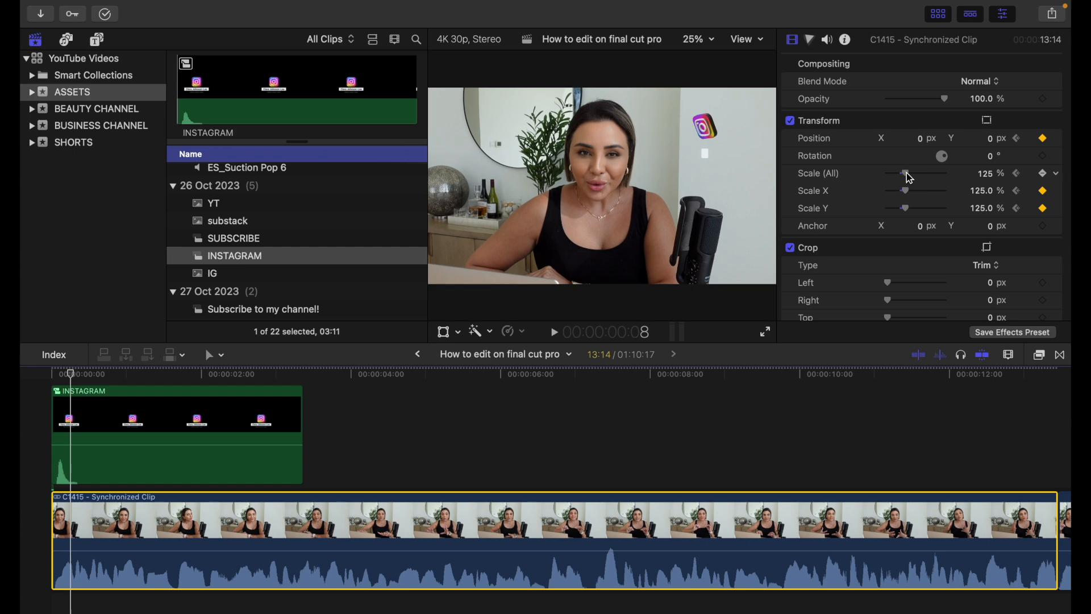
# Play the project from the start to review the Instagram graphic and zoom-in, following the timeline through the next clips.
pyautogui.click(53, 420)
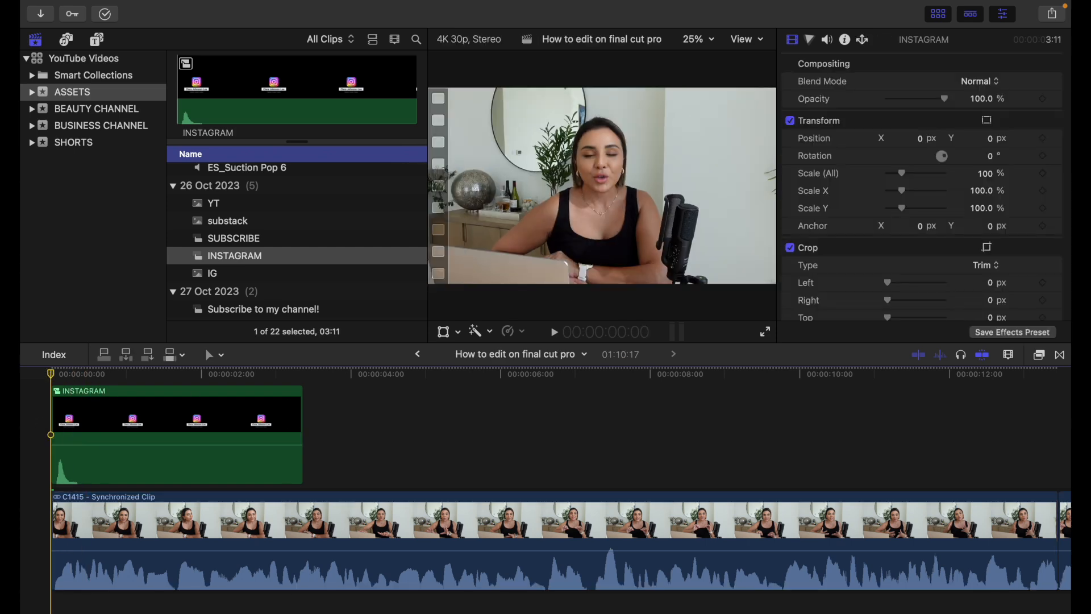
pyautogui.press('space')
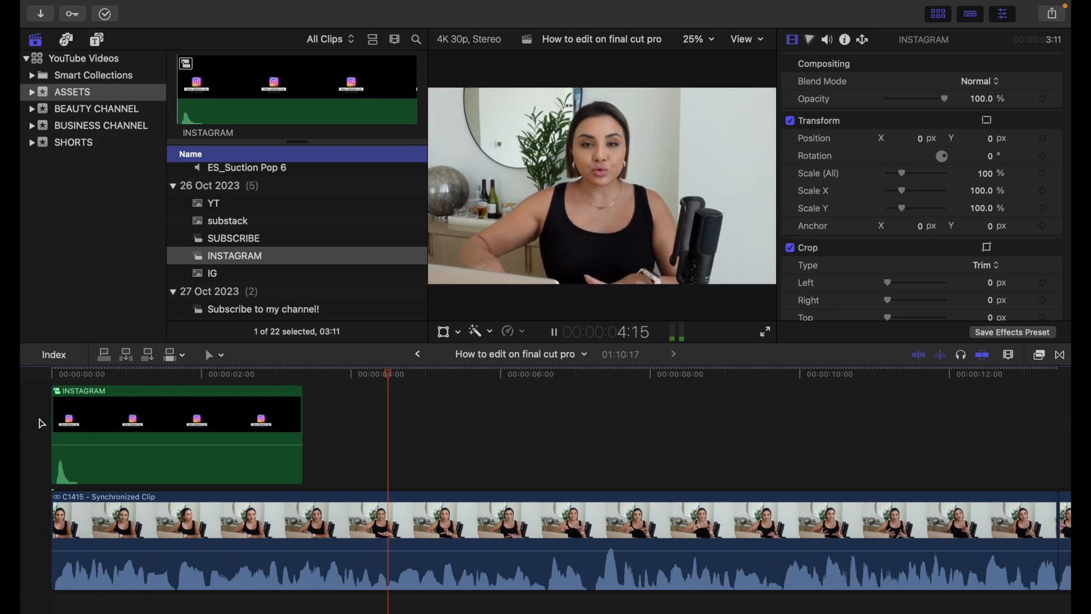
pyautogui.hscroll(3, 41, 423)
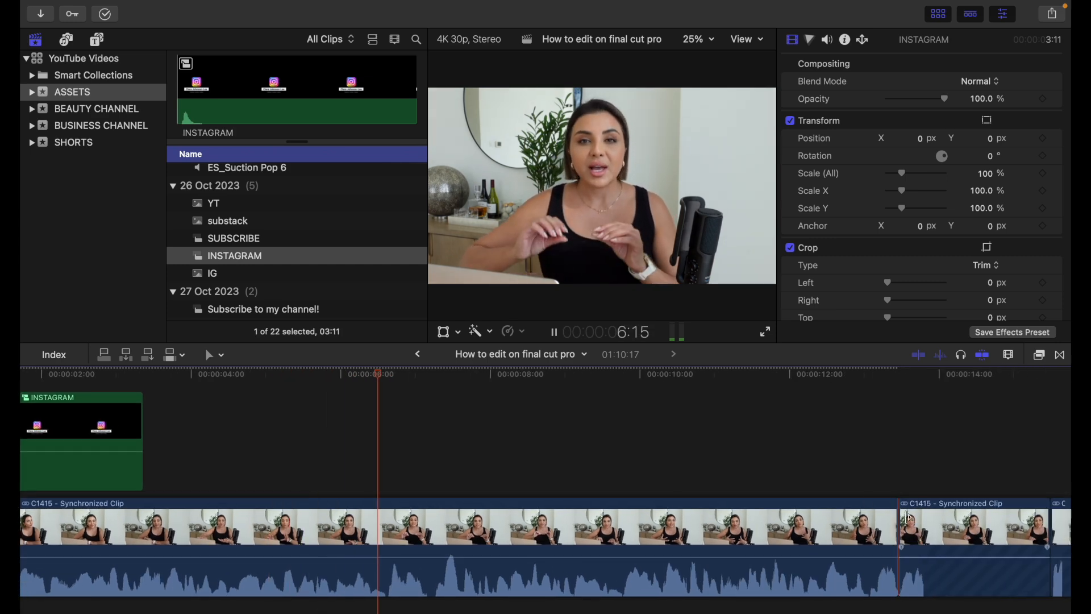
pyautogui.hscroll(4, 683, 471)
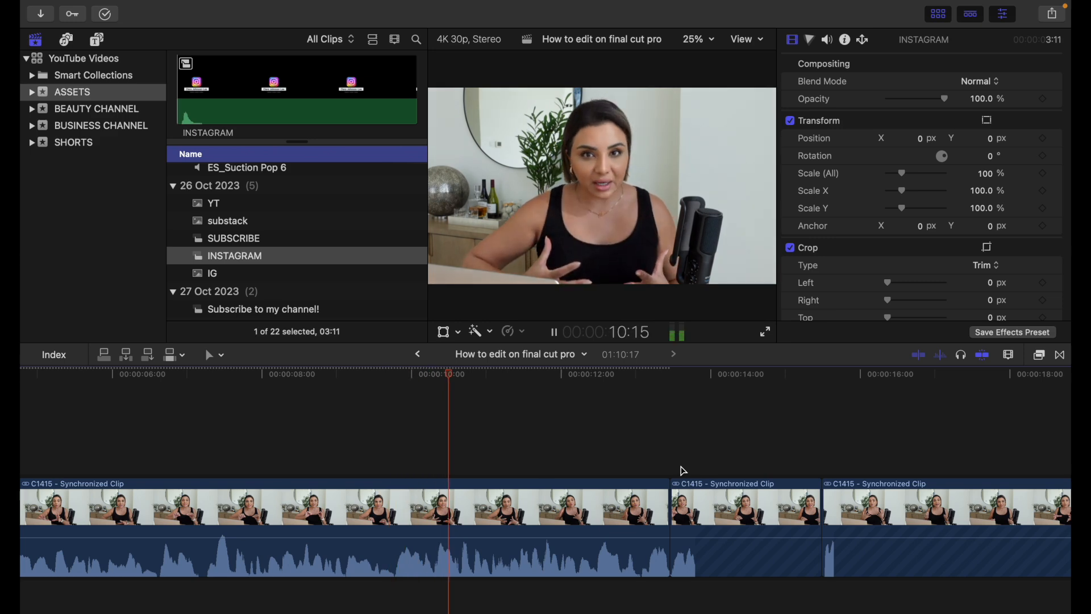
pyautogui.hscroll(4, 684, 470)
pyautogui.hscroll(3, 684, 471)
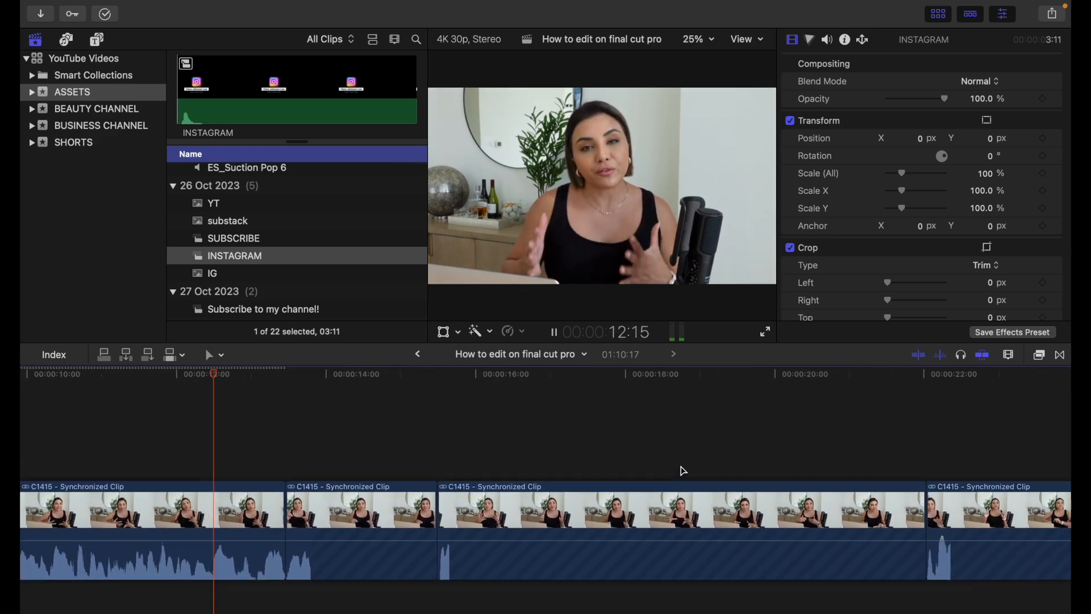
pyautogui.hscroll(5, 684, 470)
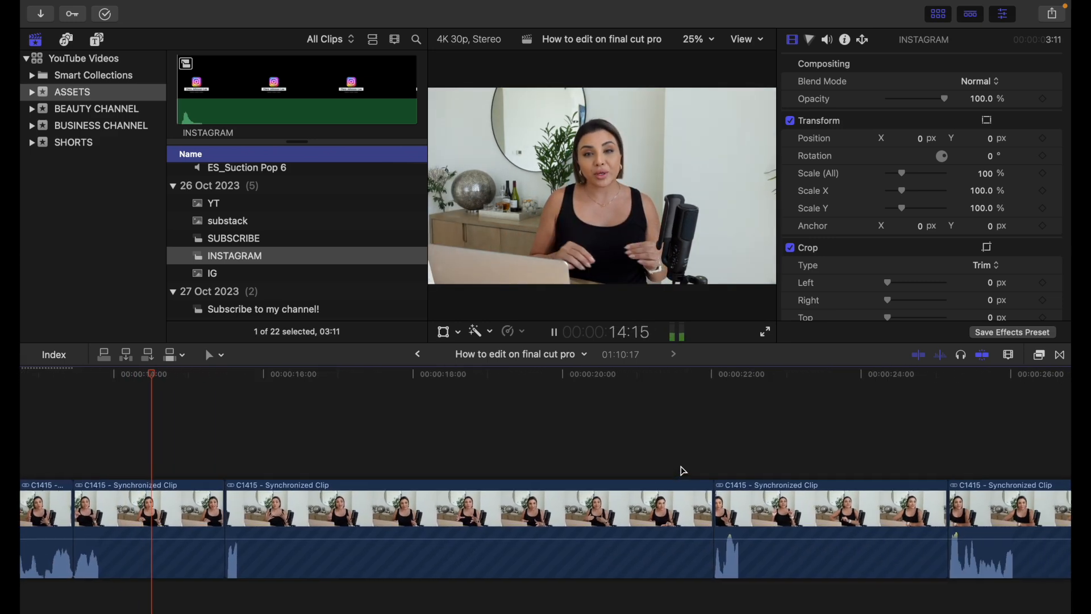
pyautogui.hscroll(4, 276, 449)
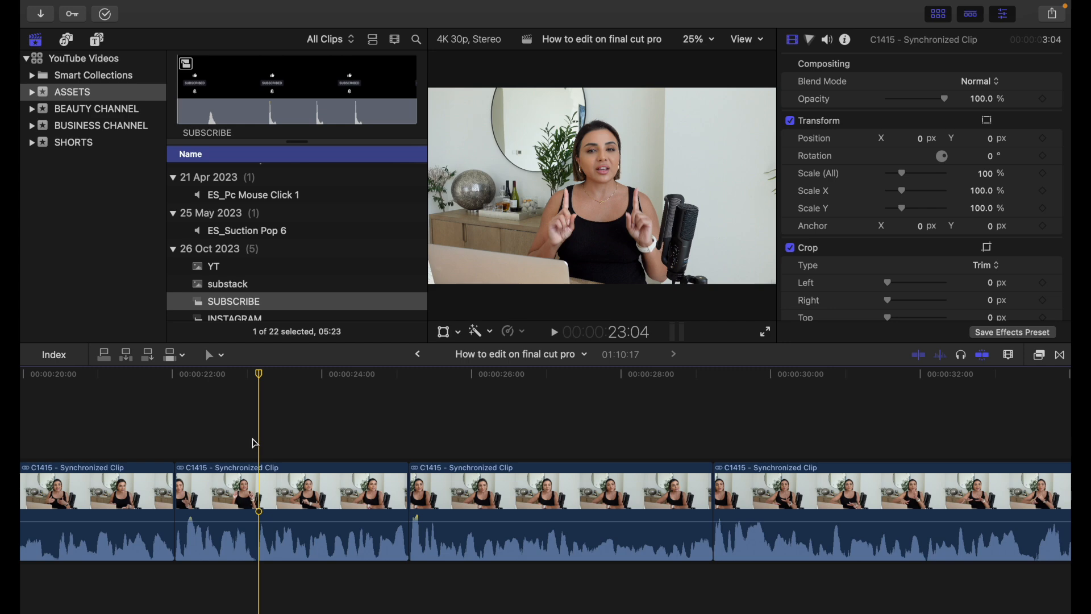
# Play the section from 23:04 to about 29:08 with the sound raised to check where the subscribe mention falls.
pyautogui.press('XF86AudioRaiseVolume')
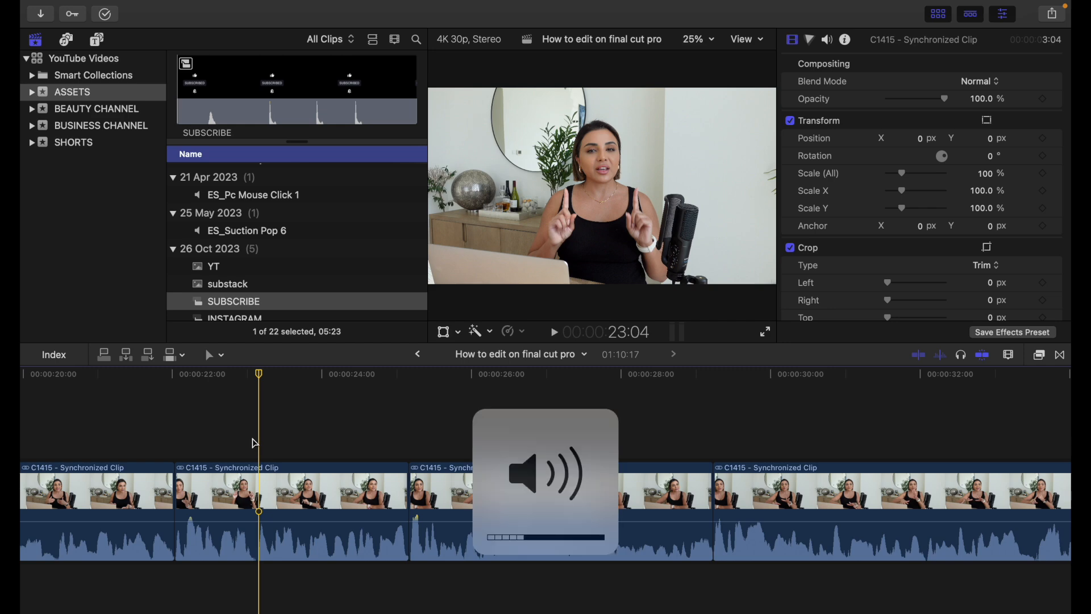
pyautogui.press('XF86AudioRaiseVolume')
pyautogui.press('XF86AudioRaiseVolume')
pyautogui.press('space')
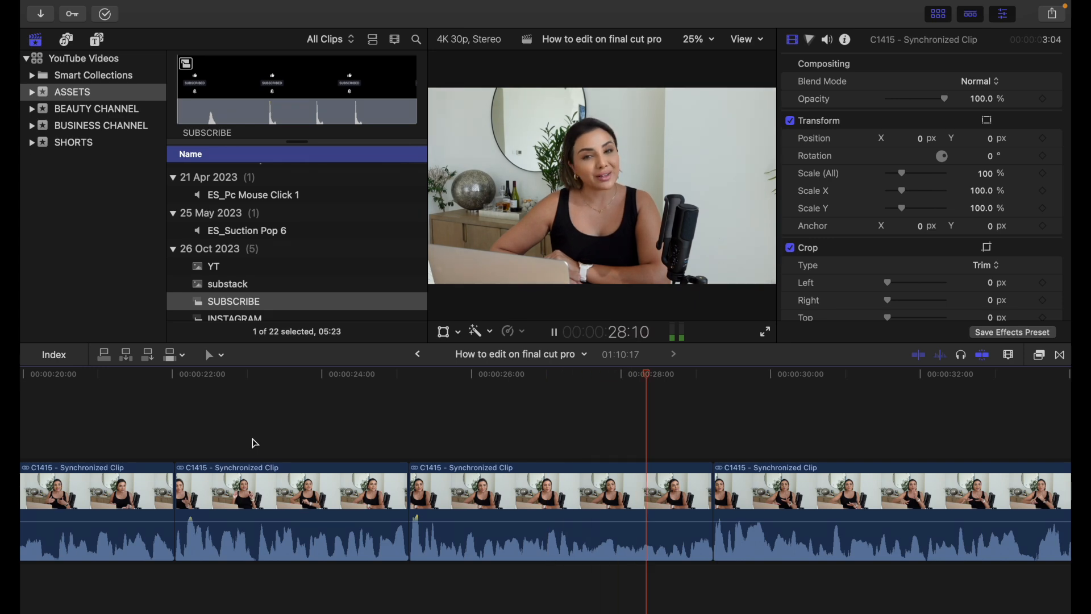
pyautogui.press('space')
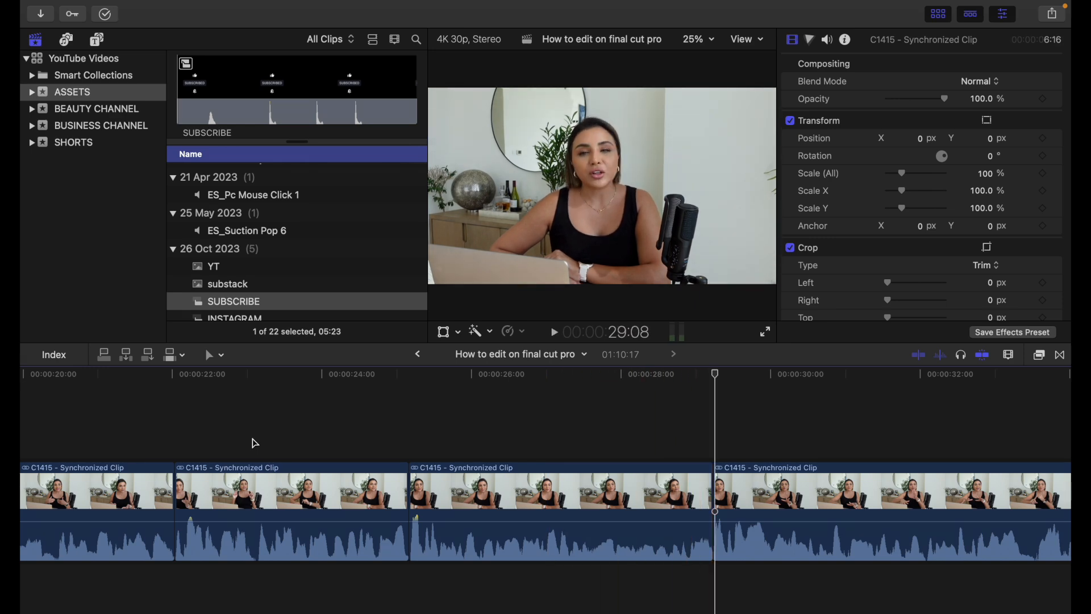
pyautogui.press('XF86AudioMute')
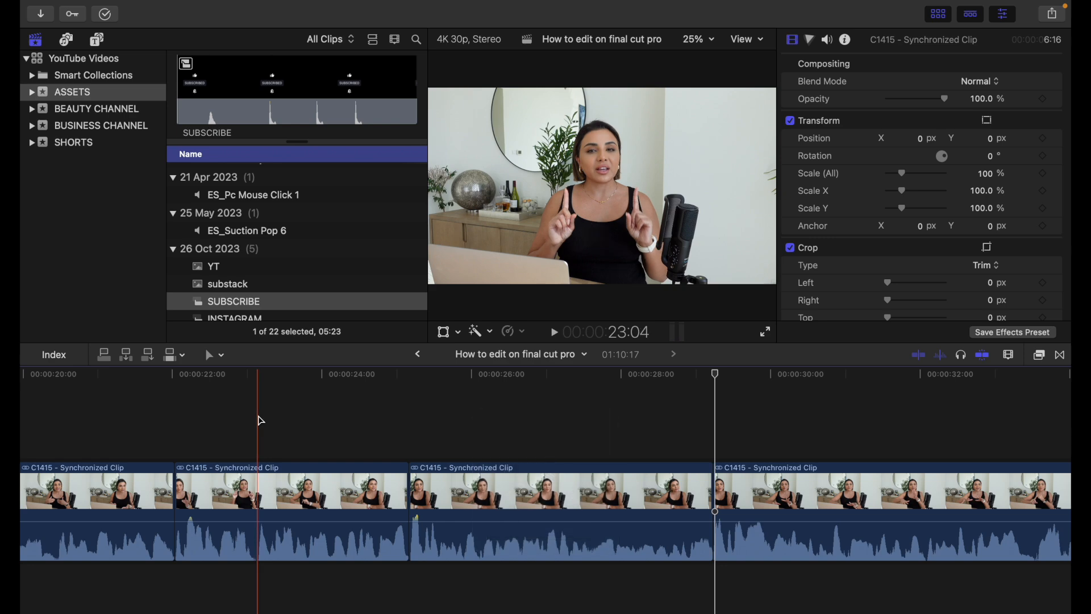
# Connect the SUBSCRIBE graphic from the assets above the synchronized clip, starting at 23:04.
pyautogui.click(259, 419)
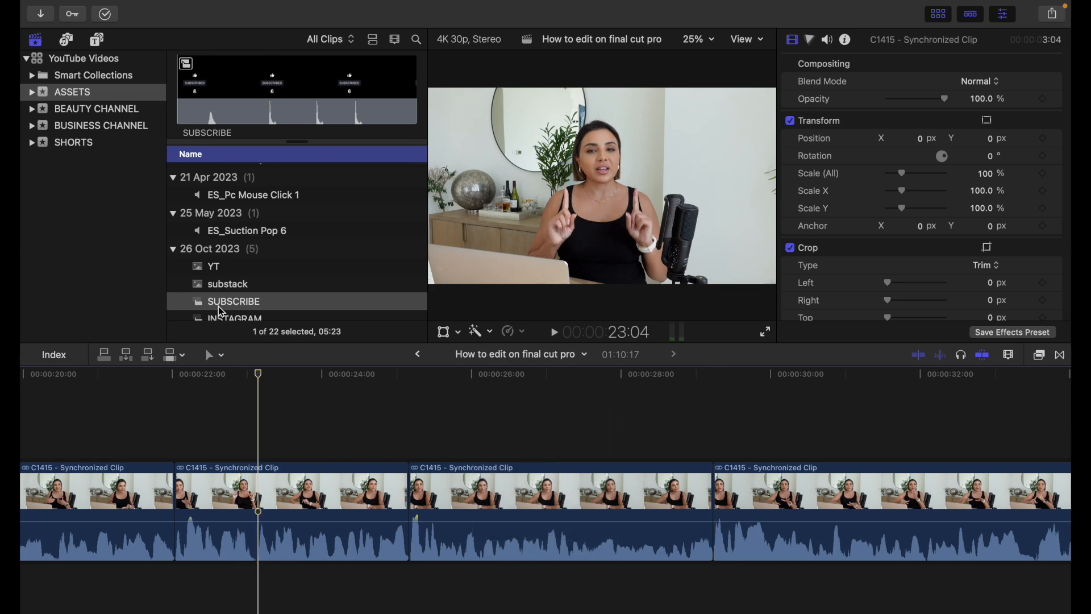
pyautogui.scroll(2, 221, 312)
pyautogui.scroll(-4, 224, 204)
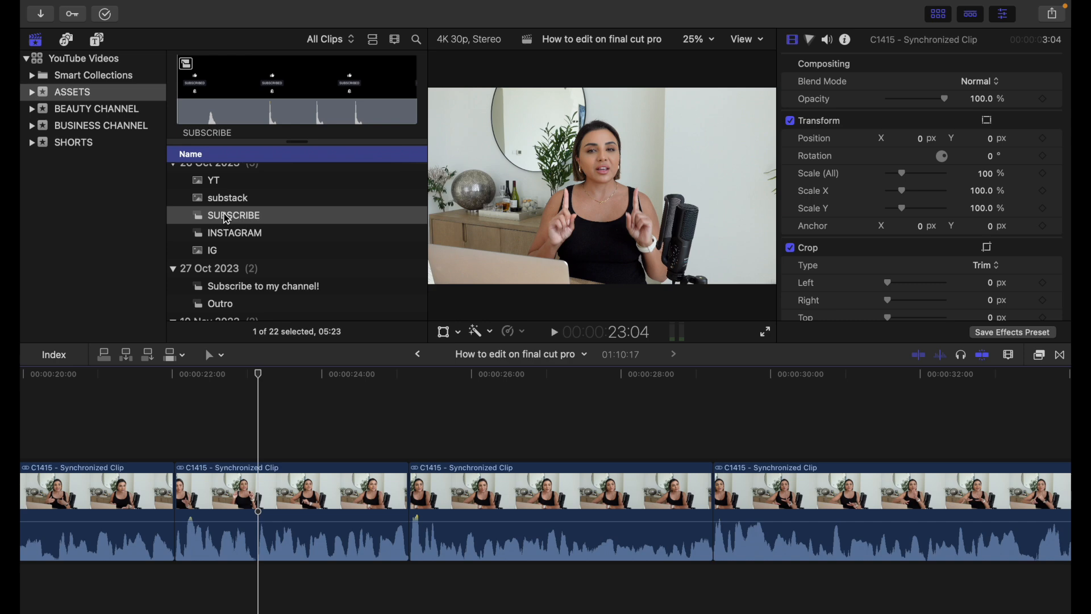
pyautogui.moveTo(227, 219); pyautogui.dragTo(260, 393)
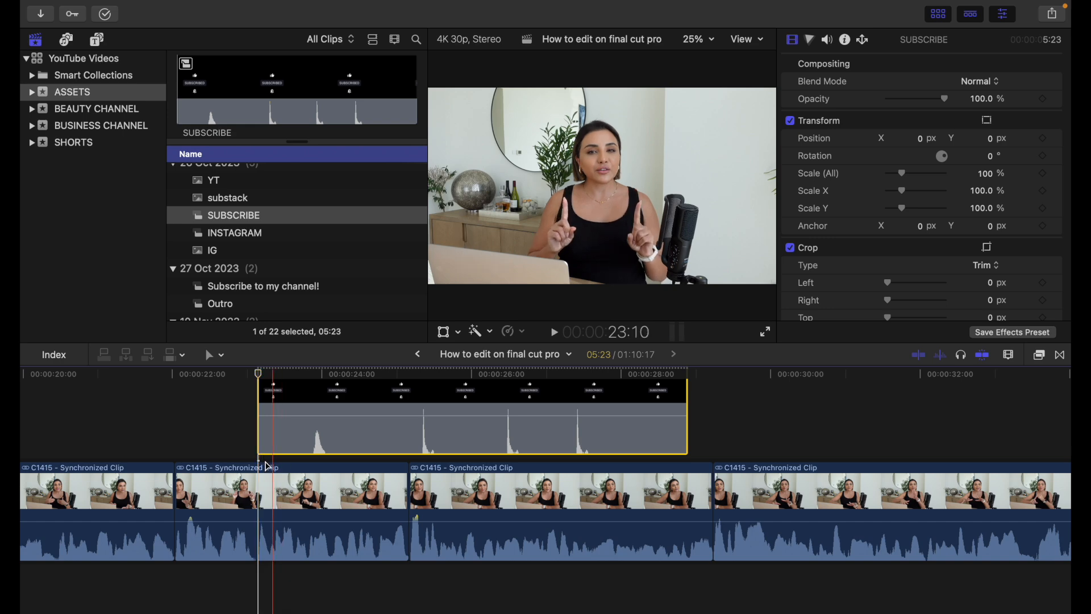
# Play from just before the SUBSCRIBE graphic to past its end with sound to check the overlay.
pyautogui.click(246, 441)
pyautogui.press('XF86AudioRaiseVolume')
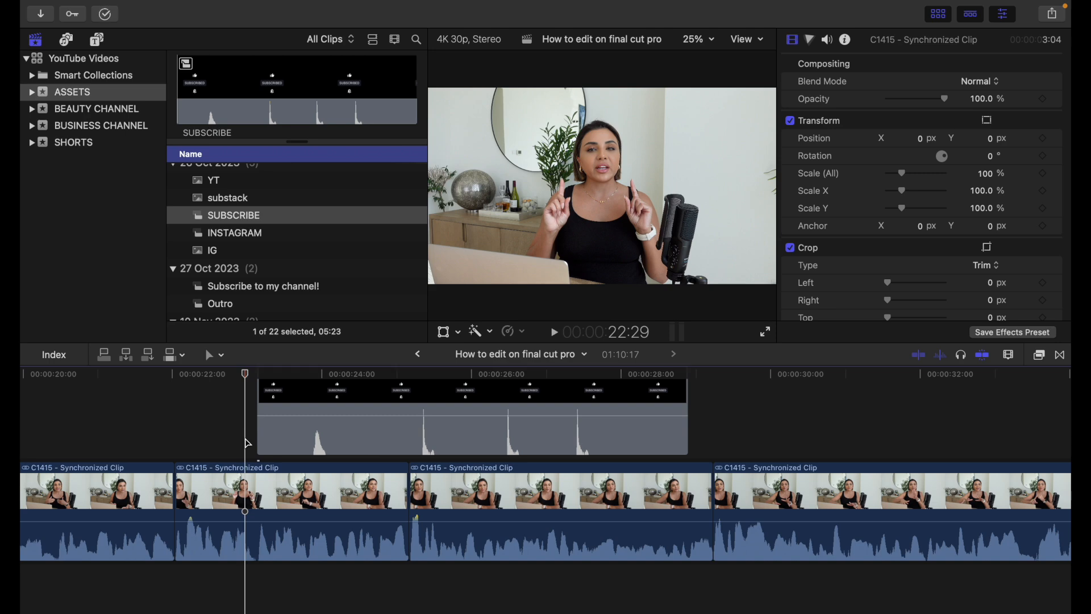
pyautogui.press('space')
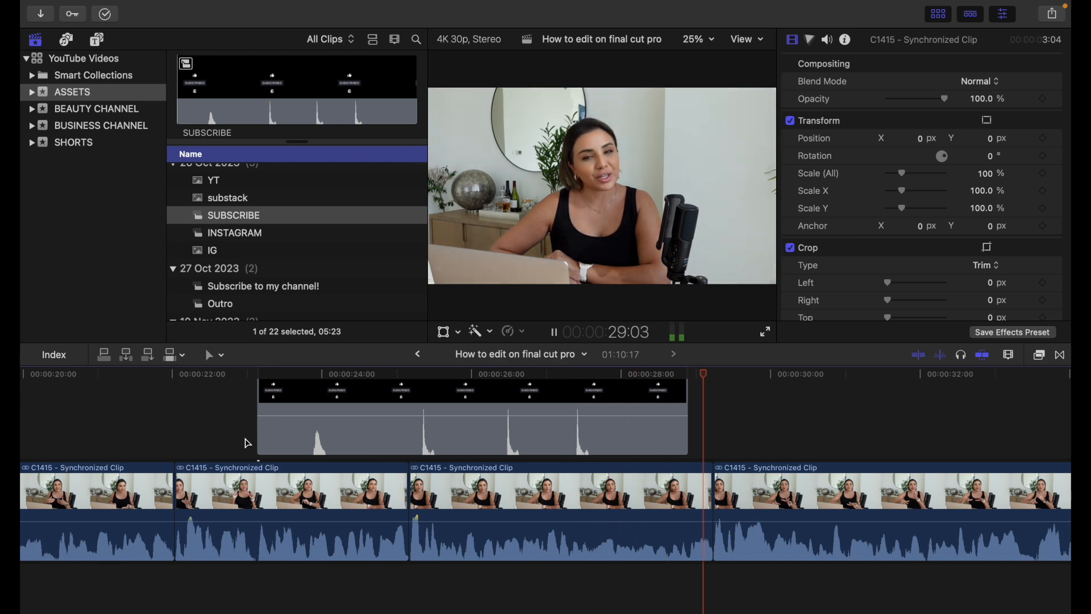
pyautogui.press('space')
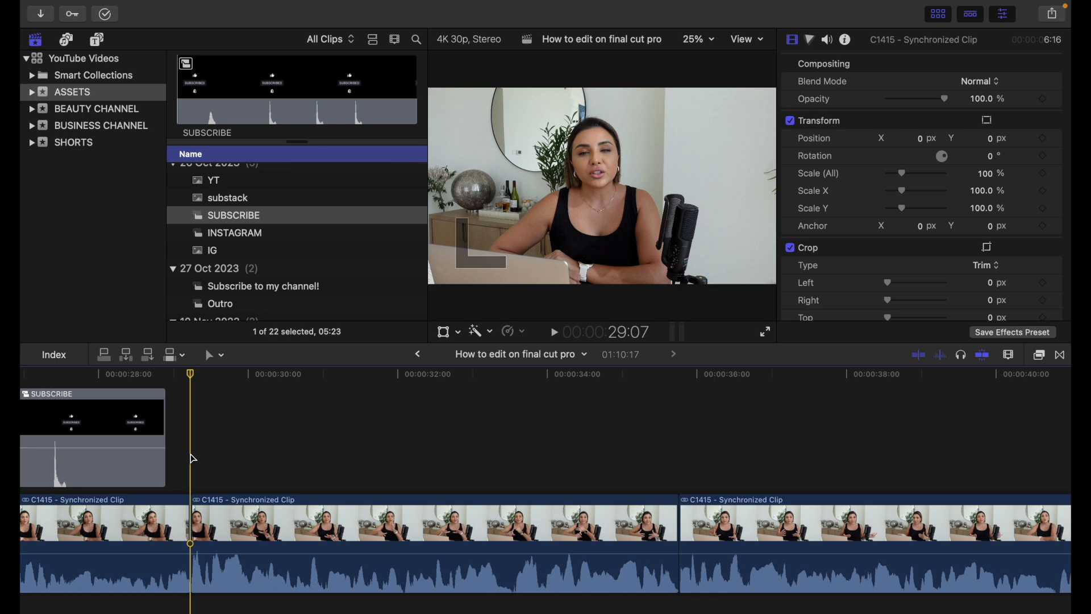
# Play into the next synchronized clip and connect the SOCIAL MEDIA ROW W/ SOUND graphic above it at 30:24.
pyautogui.scroll(-2, 194, 458)
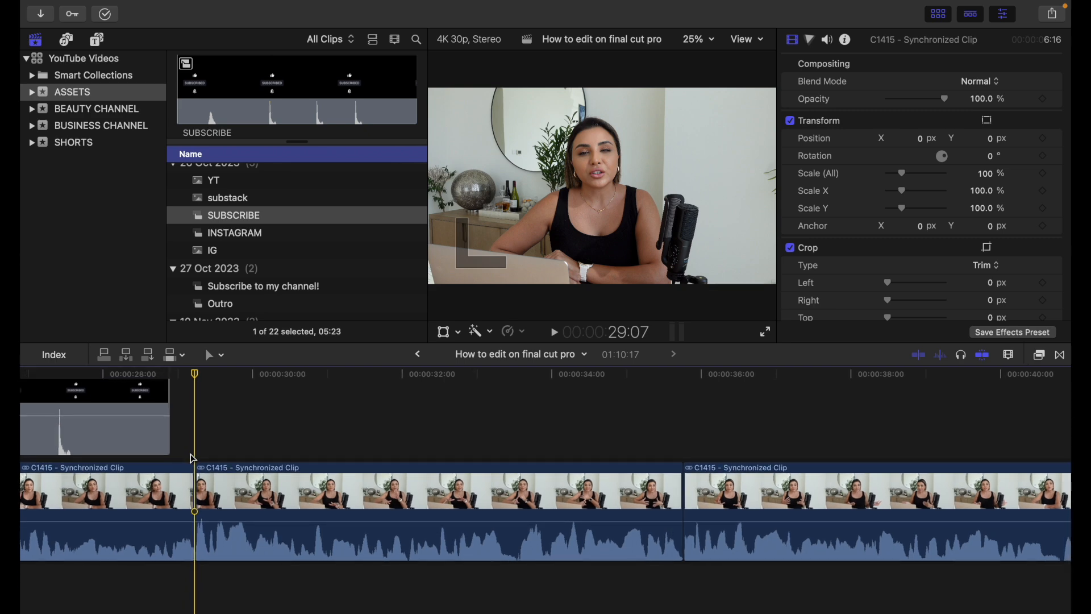
pyautogui.press('space')
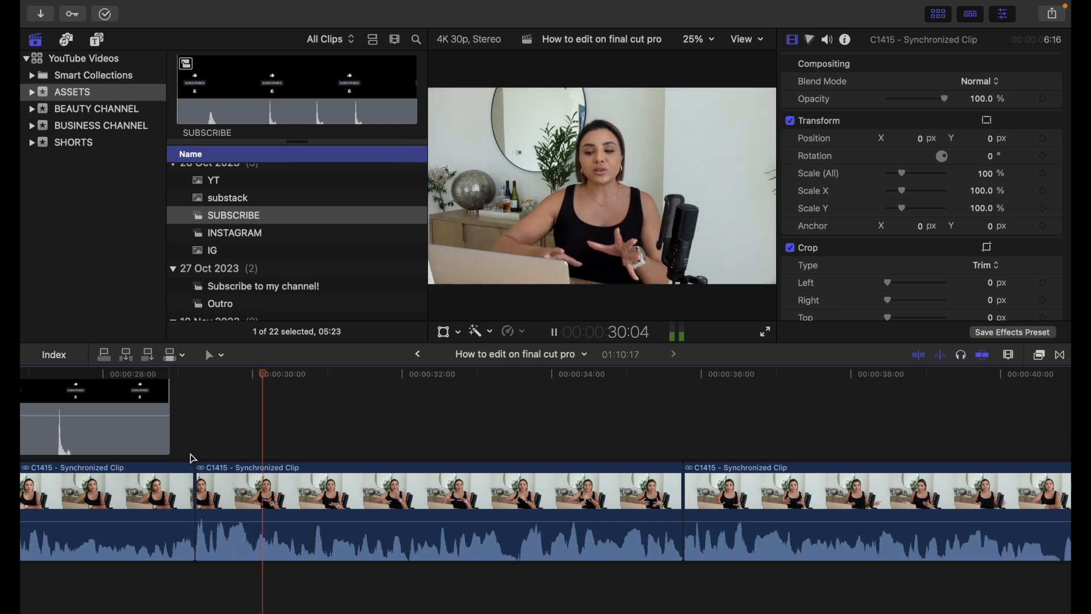
pyautogui.press('space')
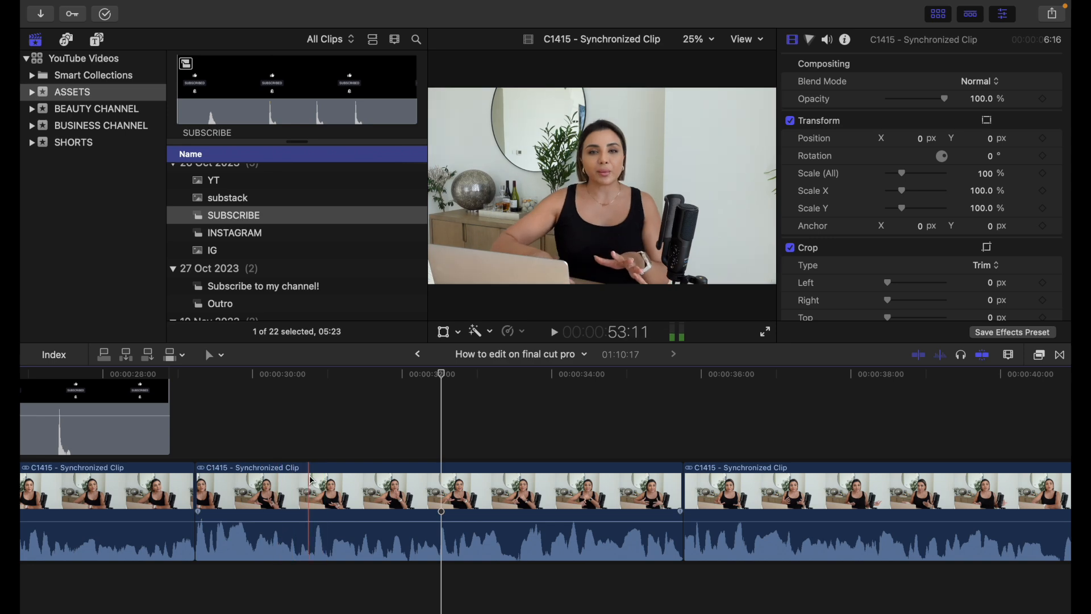
pyautogui.click(315, 448)
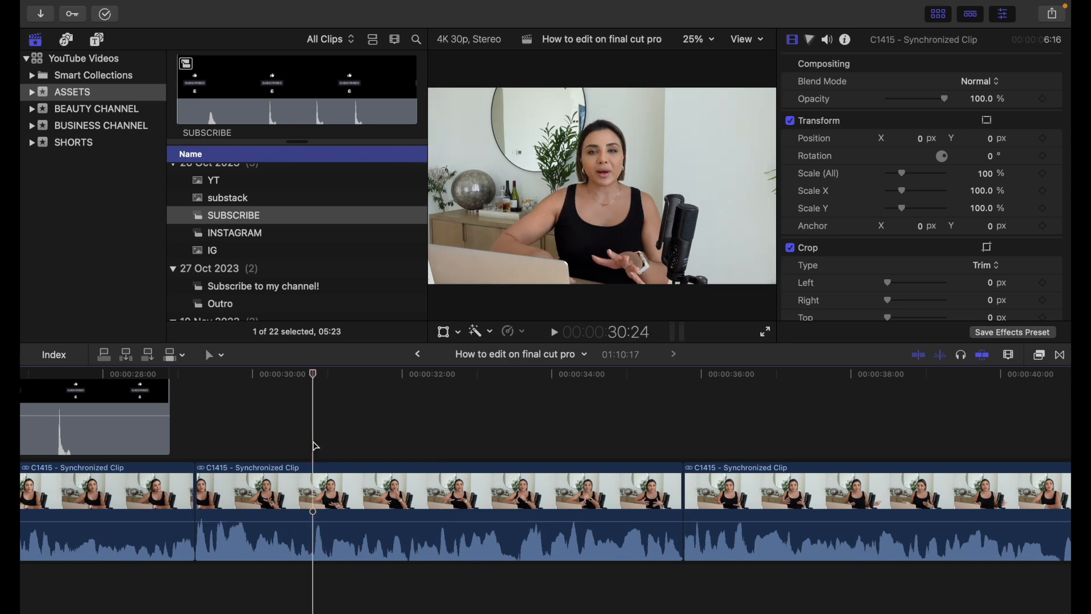
pyautogui.scroll(5, 251, 253)
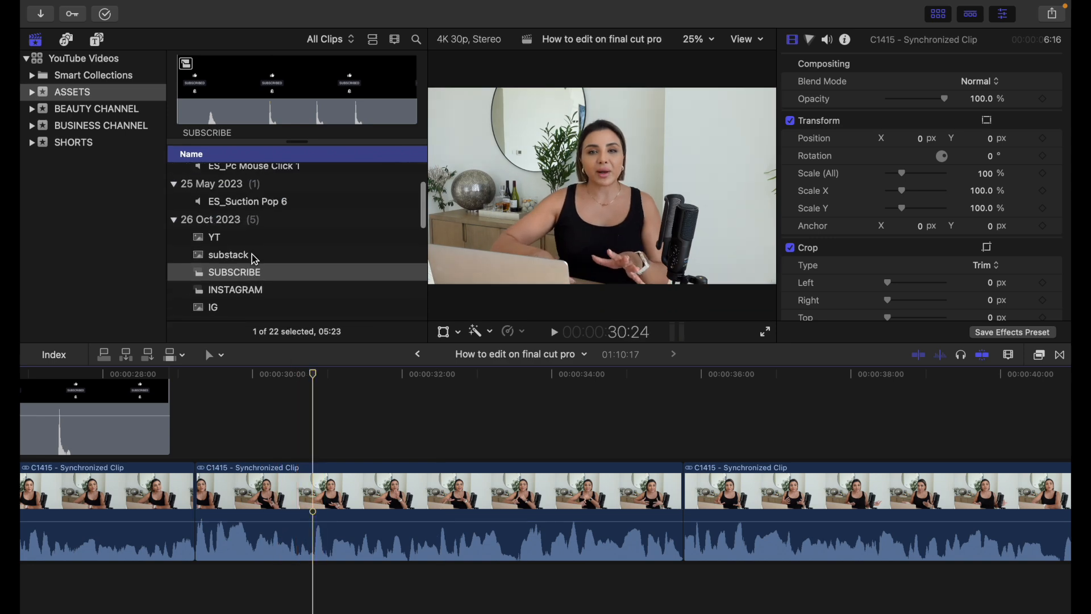
pyautogui.scroll(-5, 253, 258)
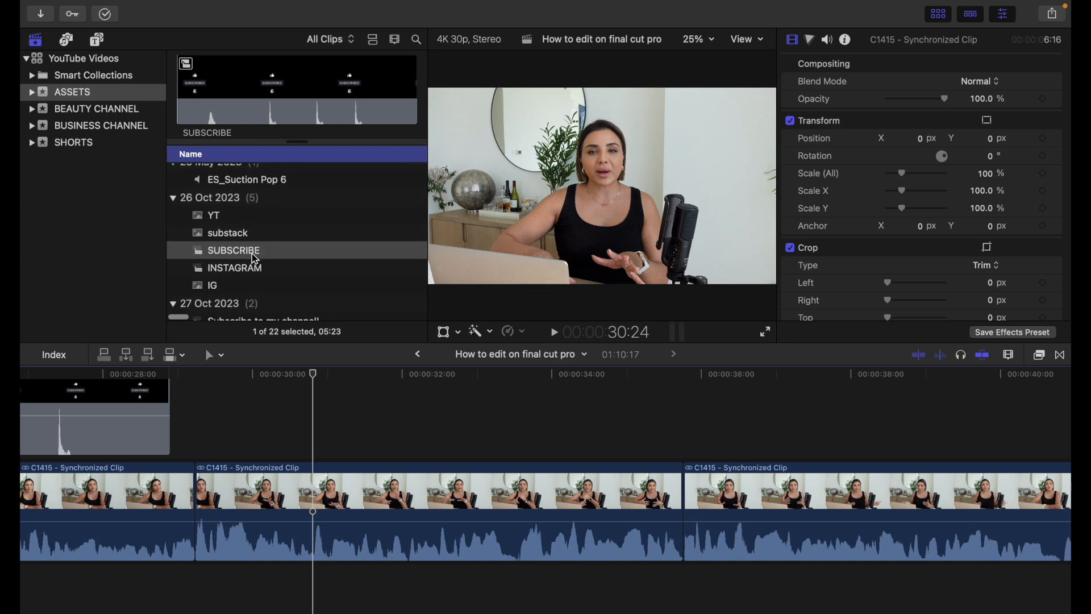
pyautogui.scroll(-5, 255, 259)
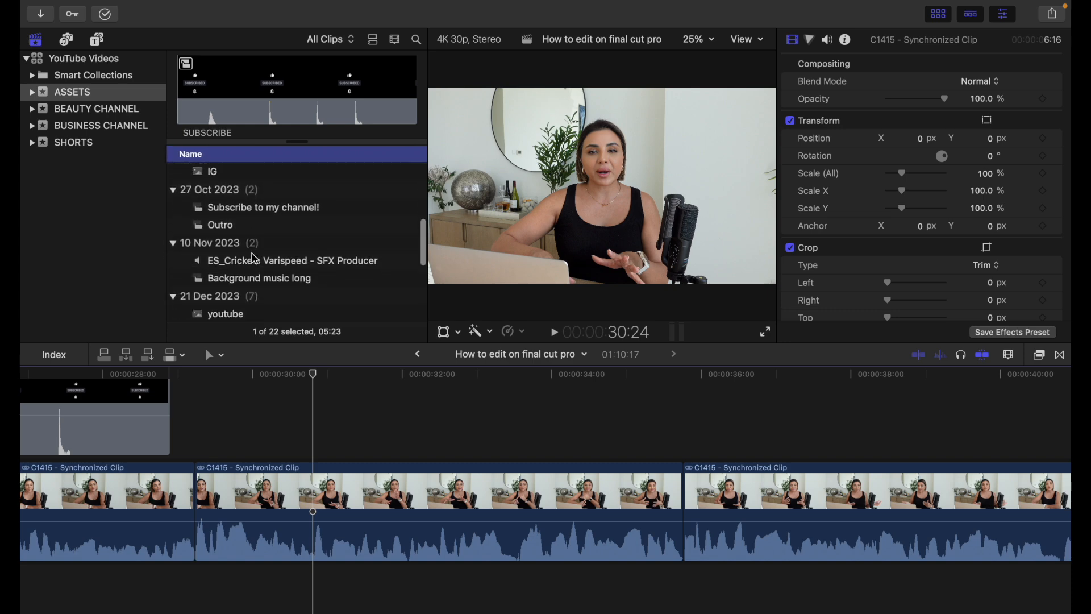
pyautogui.scroll(-5, 255, 259)
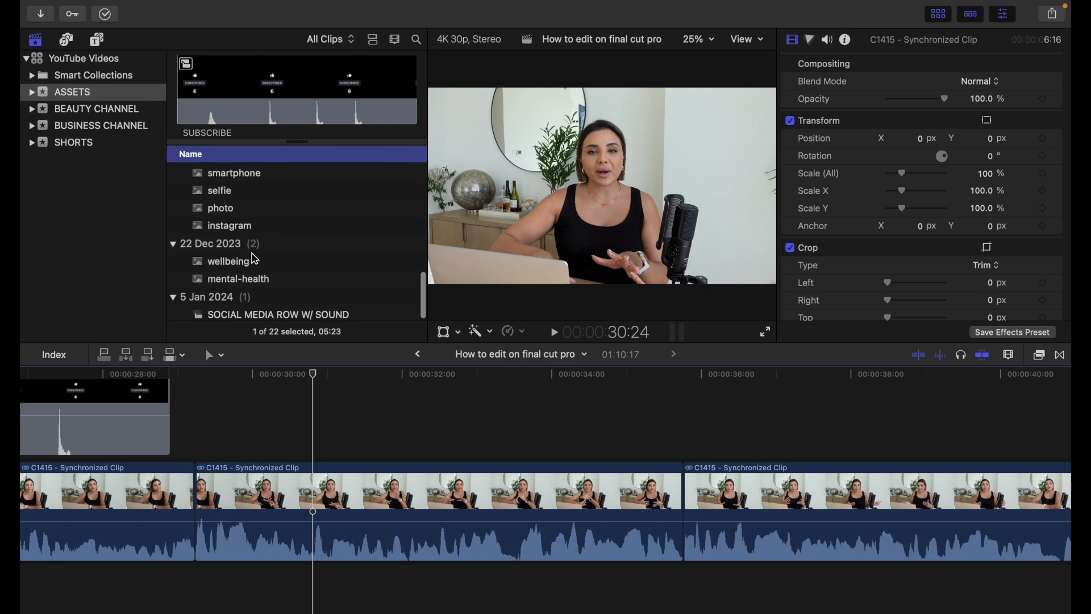
pyautogui.moveTo(251, 317); pyautogui.dragTo(312, 418)
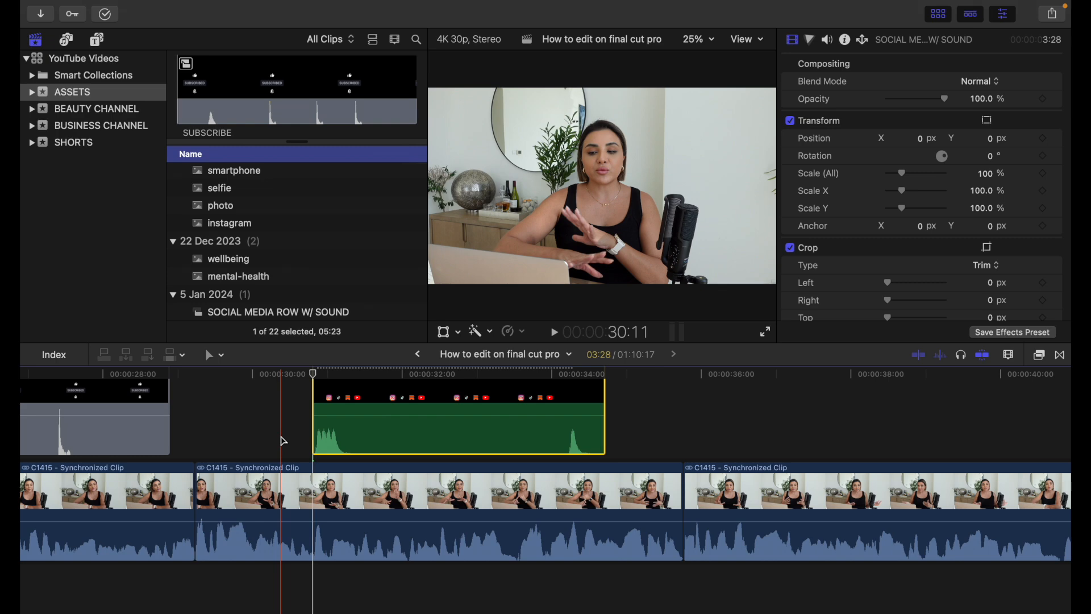
# Play from 30:11 to past the end of the SOCIAL MEDIA ROW W/ SOUND graphic, then mute the sound.
pyautogui.click(284, 441)
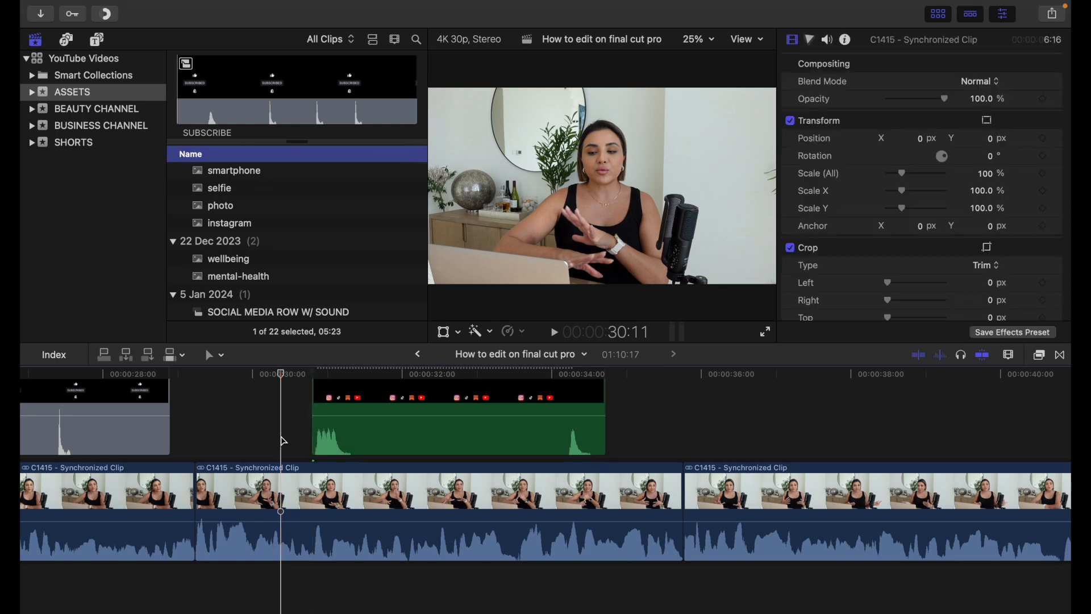
pyautogui.press('space')
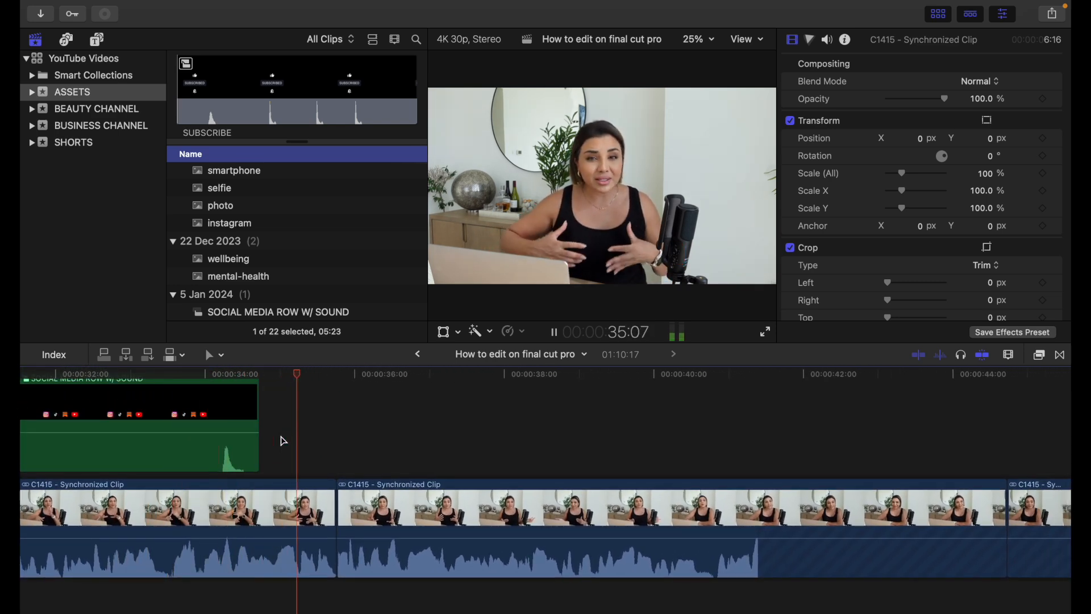
pyautogui.press('space')
pyautogui.press('XF86AudioMute')
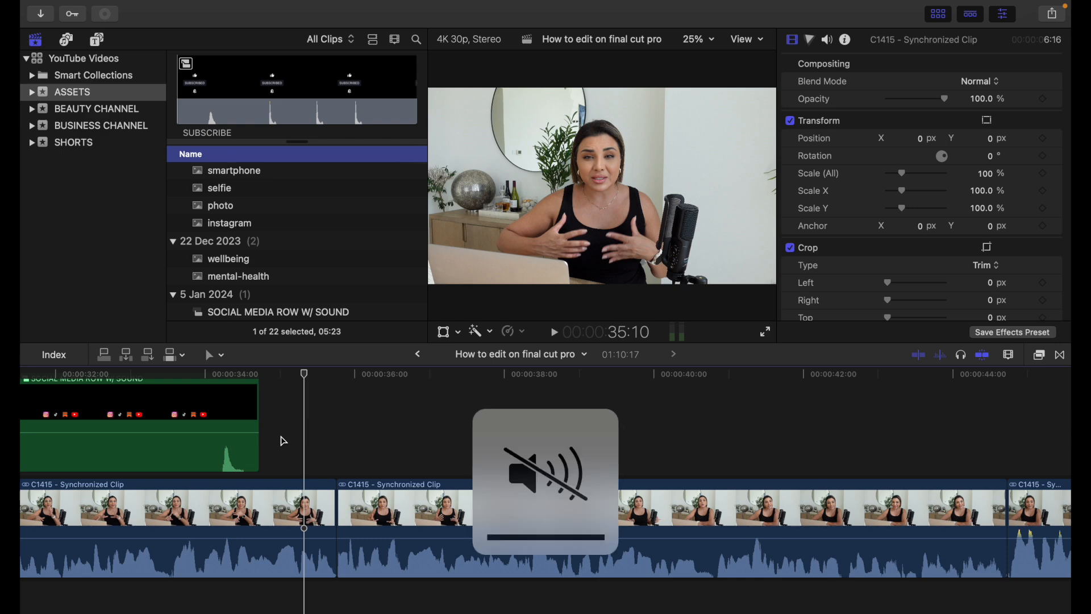
# Delete the three-second gap after the 48-second mark so the synchronized clips on either side meet.
pyautogui.hscroll(10, 284, 441)
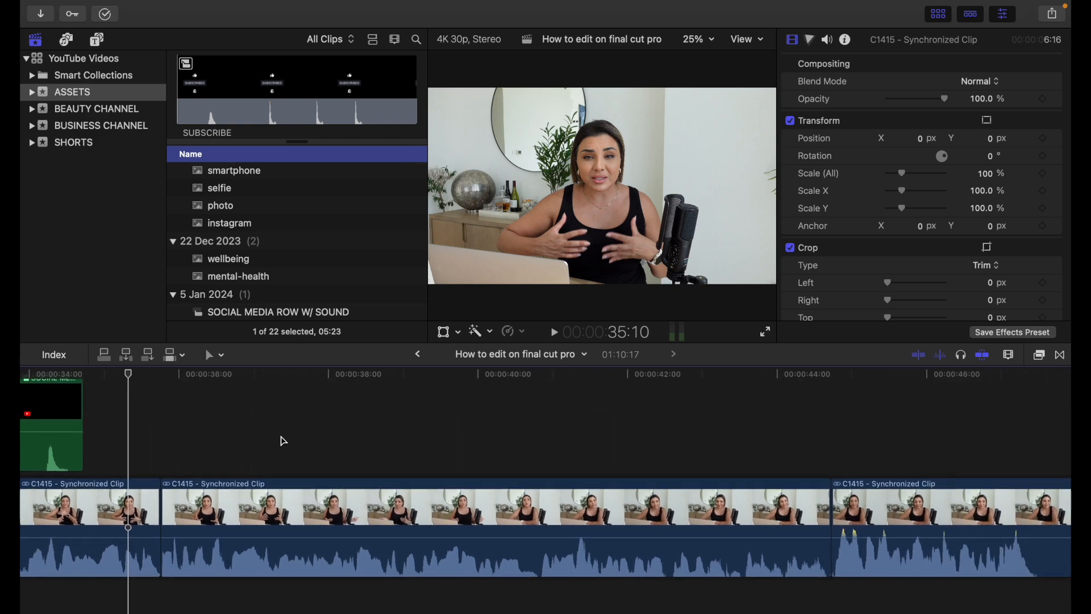
pyautogui.hscroll(5, 284, 441)
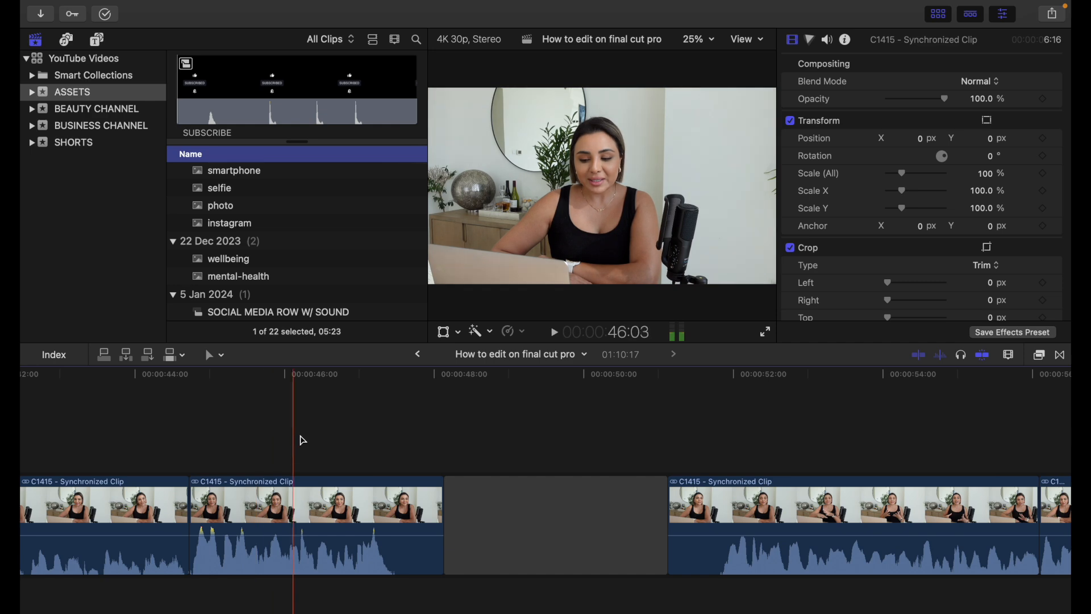
pyautogui.press('space')
pyautogui.hscroll(5, 392, 448)
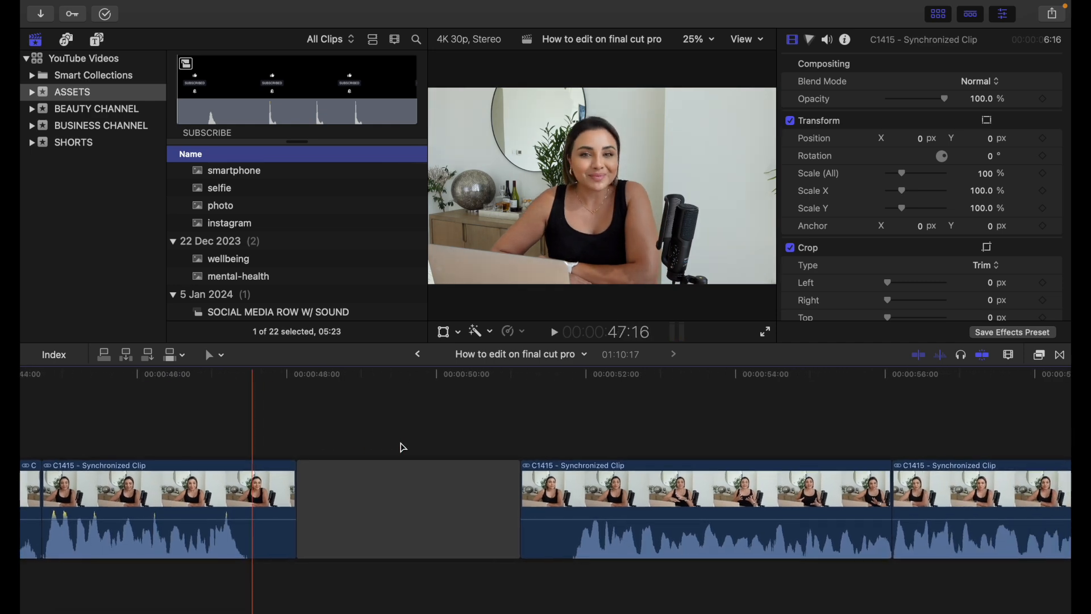
pyautogui.press('s')
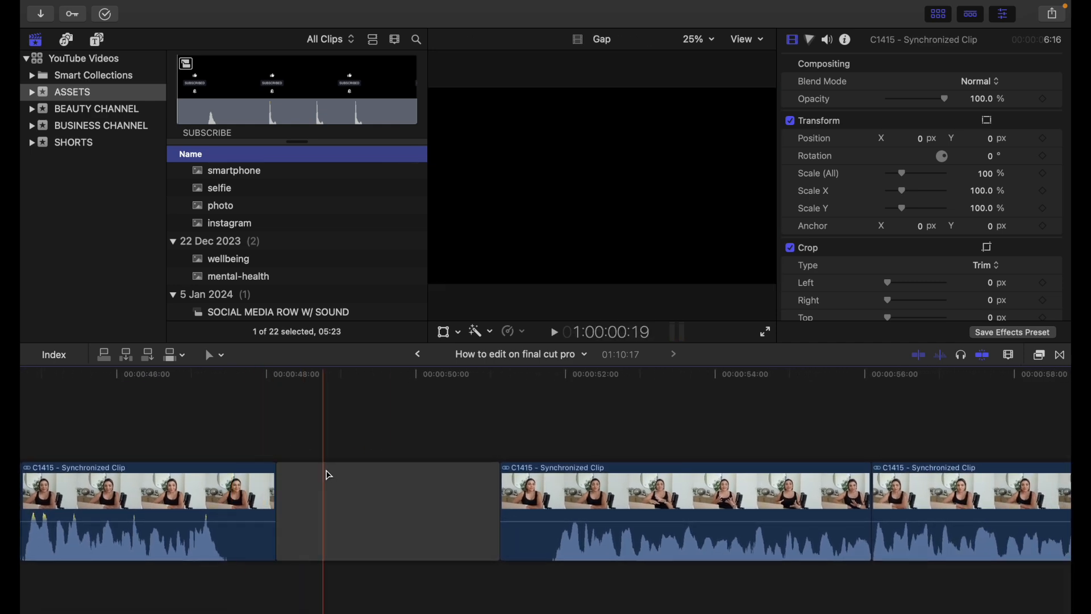
pyautogui.click(363, 501)
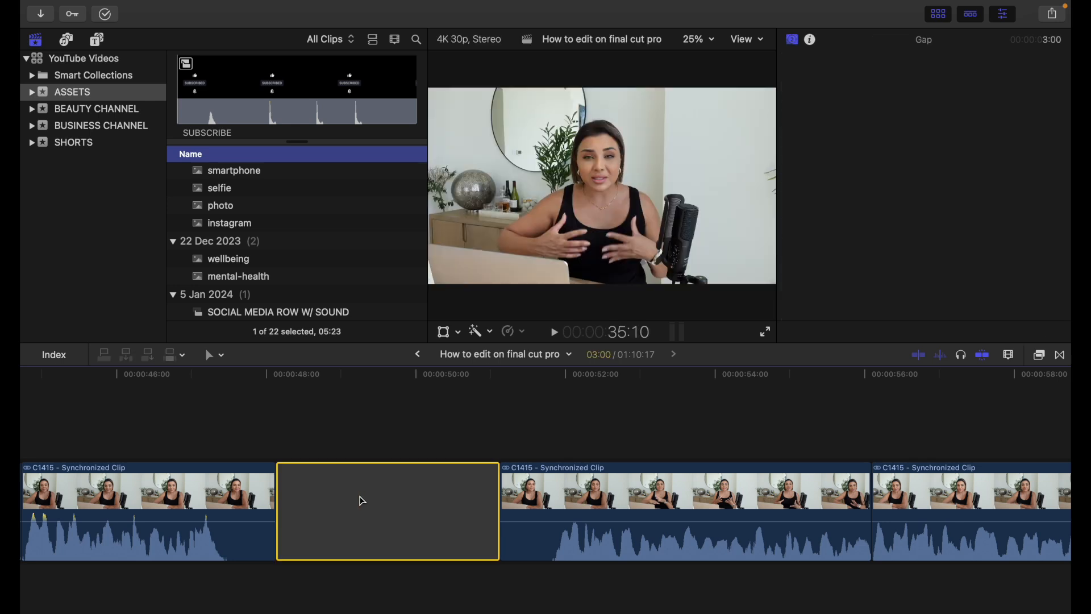
pyautogui.press('Delete')
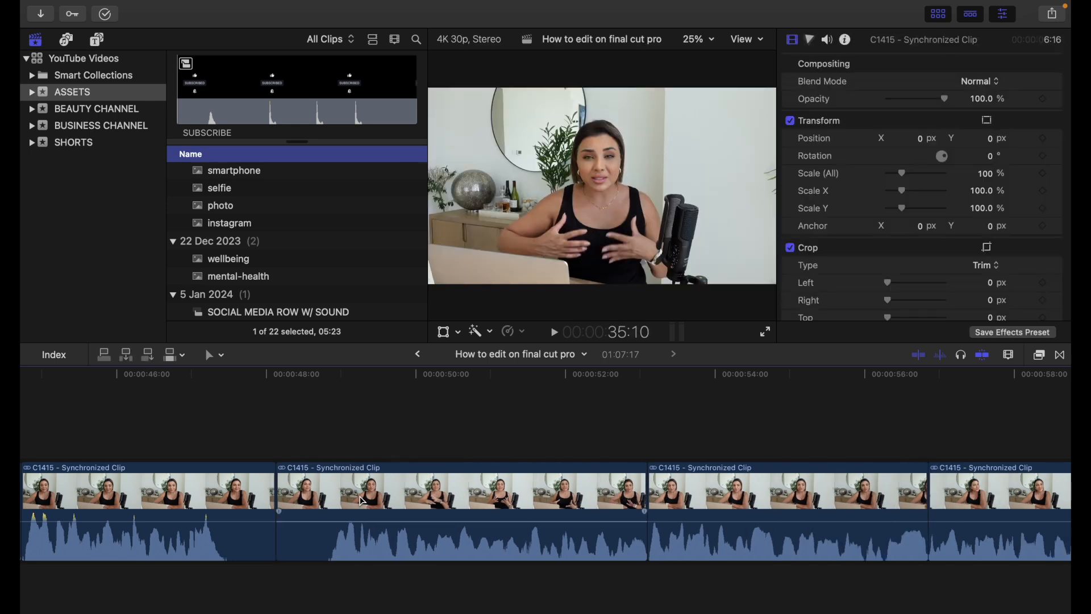
# Add the Slide transition from the Movements category at the cut where the gap was, then hide the transitions browser.
pyautogui.click(1061, 356)
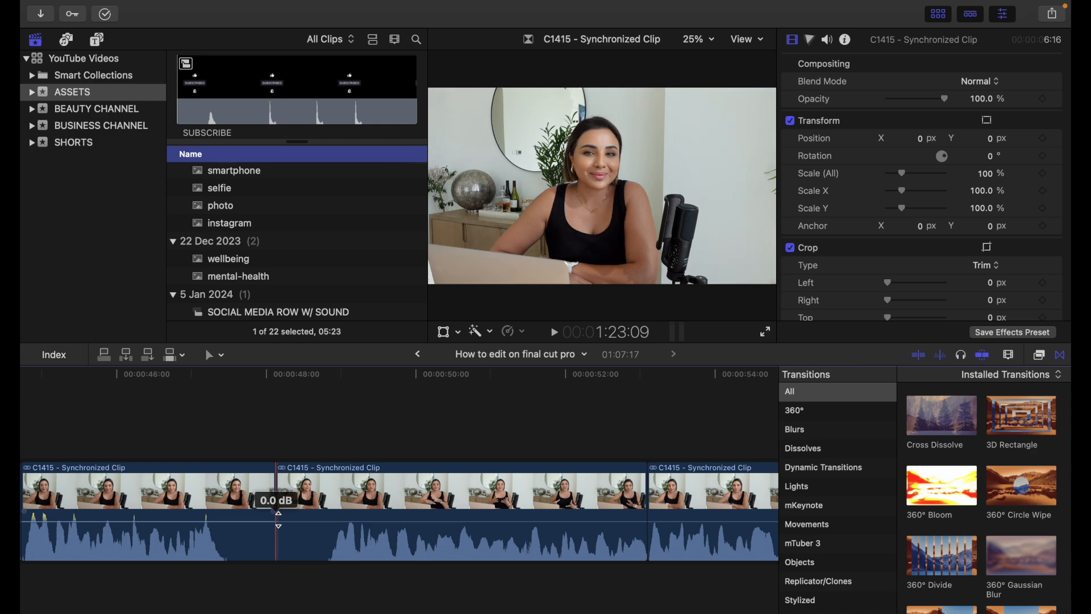
pyautogui.click(938, 427)
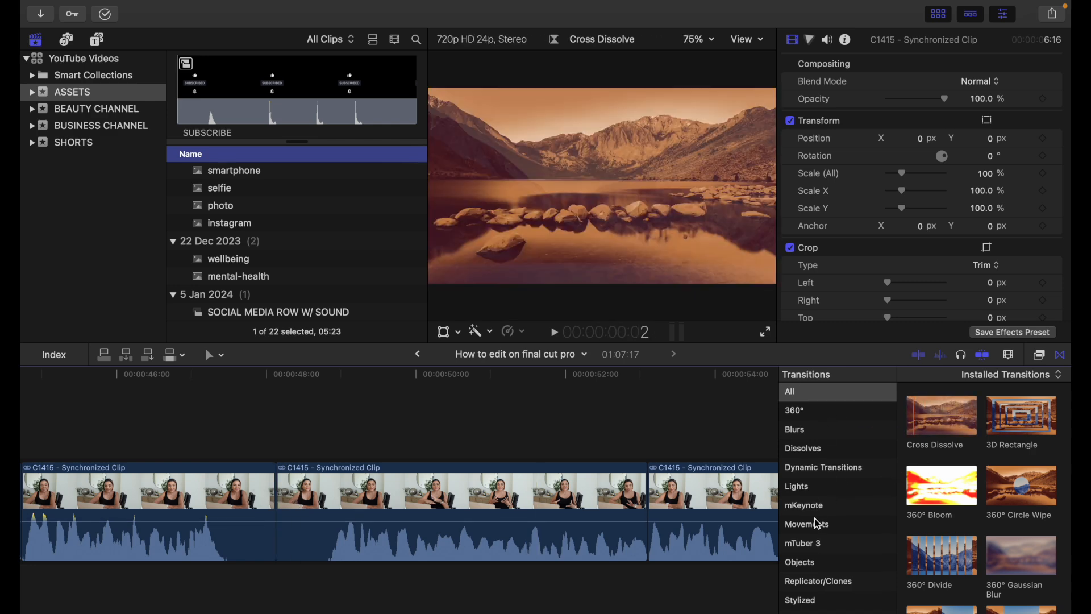
pyautogui.click(819, 524)
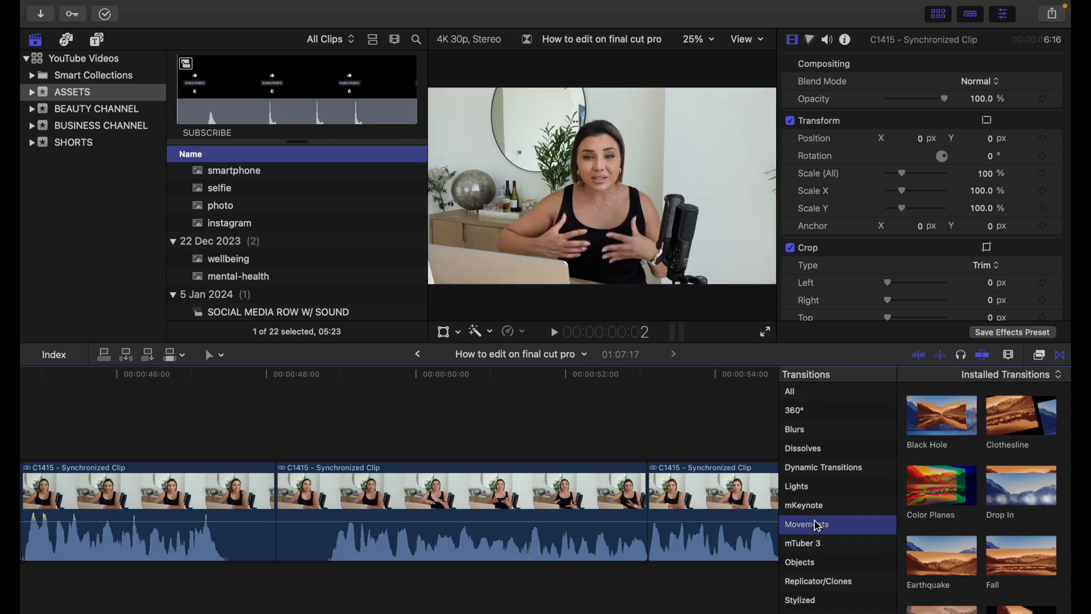
pyautogui.scroll(-10, 1005, 443)
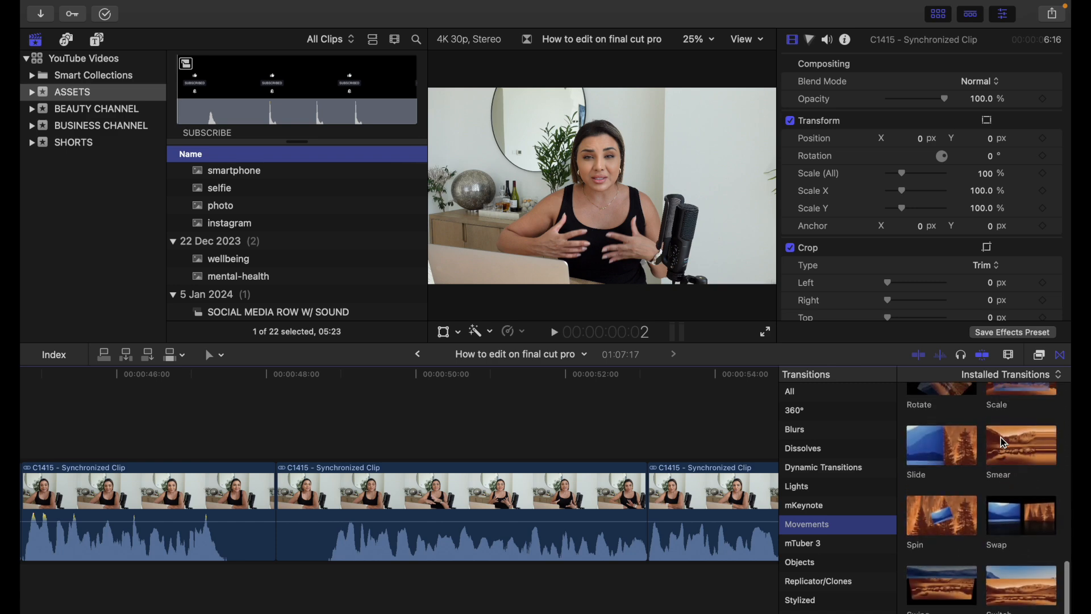
pyautogui.moveTo(942, 456); pyautogui.dragTo(288, 498)
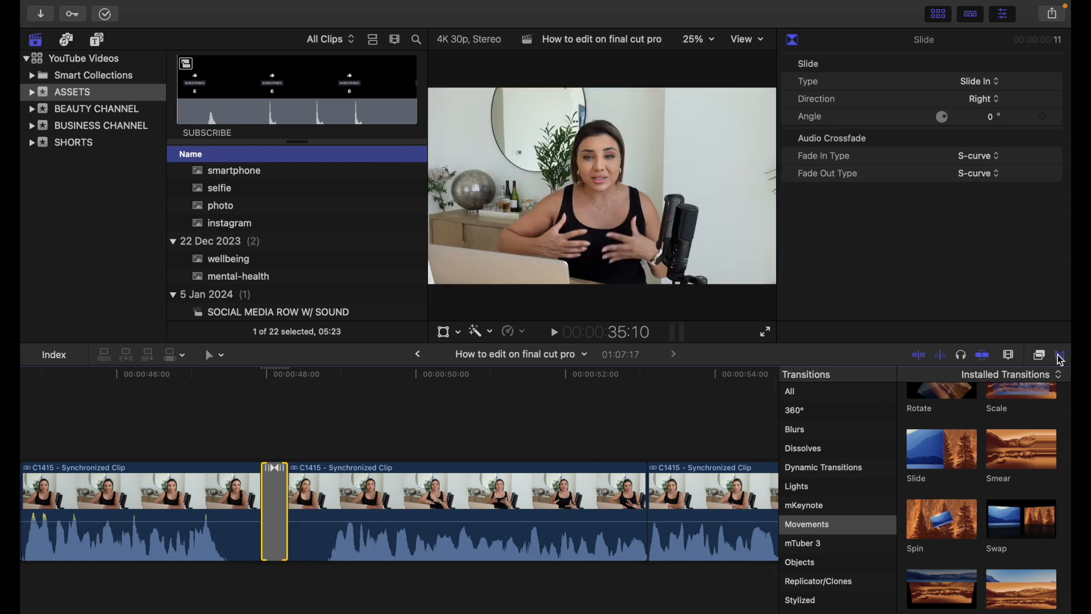
pyautogui.click(1061, 357)
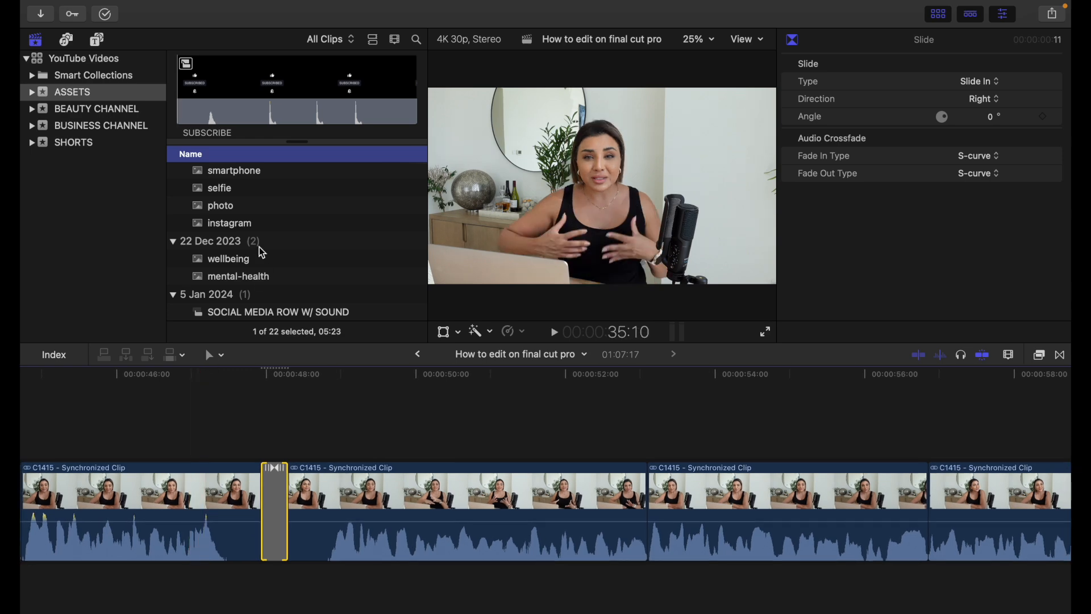
# Connect the ES_Swish Thin - SFX Producer sound effect from the BUSINESS CHANNEL event beneath the Slide transition.
pyautogui.scroll(5, 262, 252)
pyautogui.click(111, 125)
pyautogui.scroll(3, 188, 273)
pyautogui.scroll(-4, 266, 239)
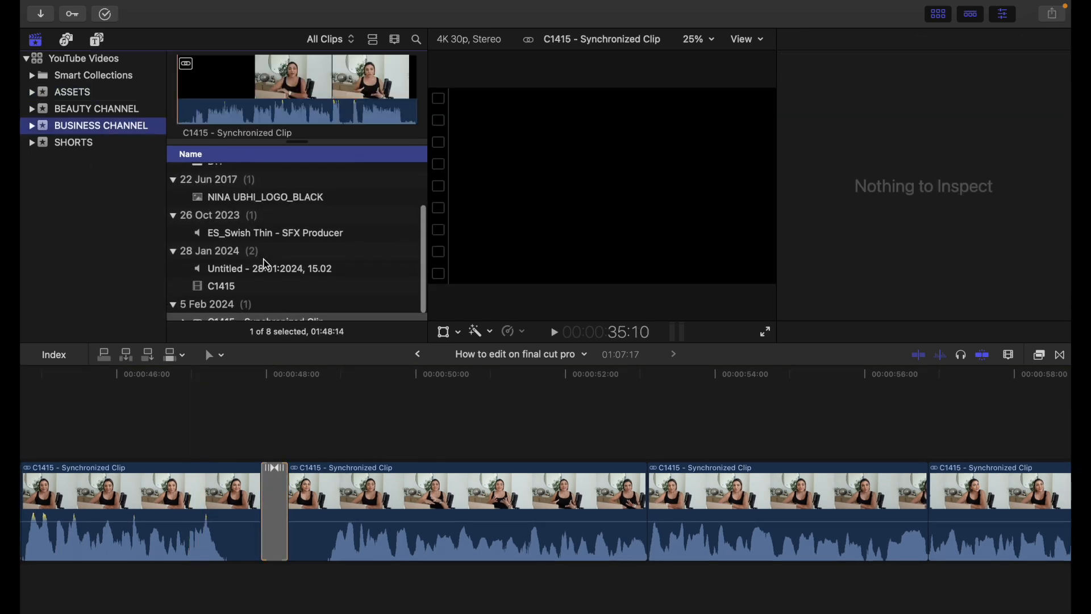
pyautogui.scroll(1, 267, 265)
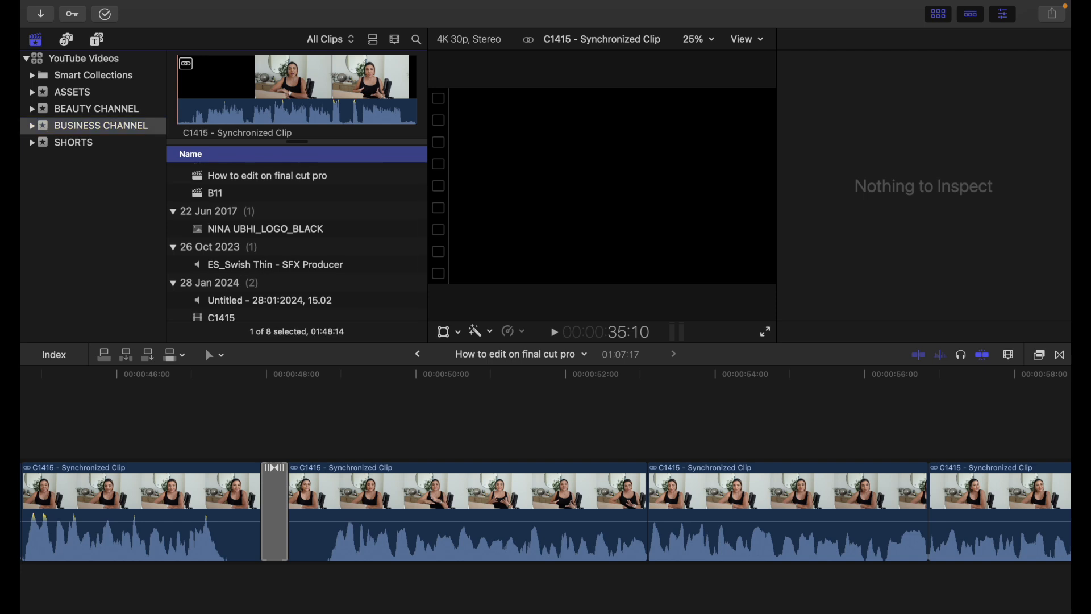
pyautogui.moveTo(246, 269); pyautogui.dragTo(293, 554)
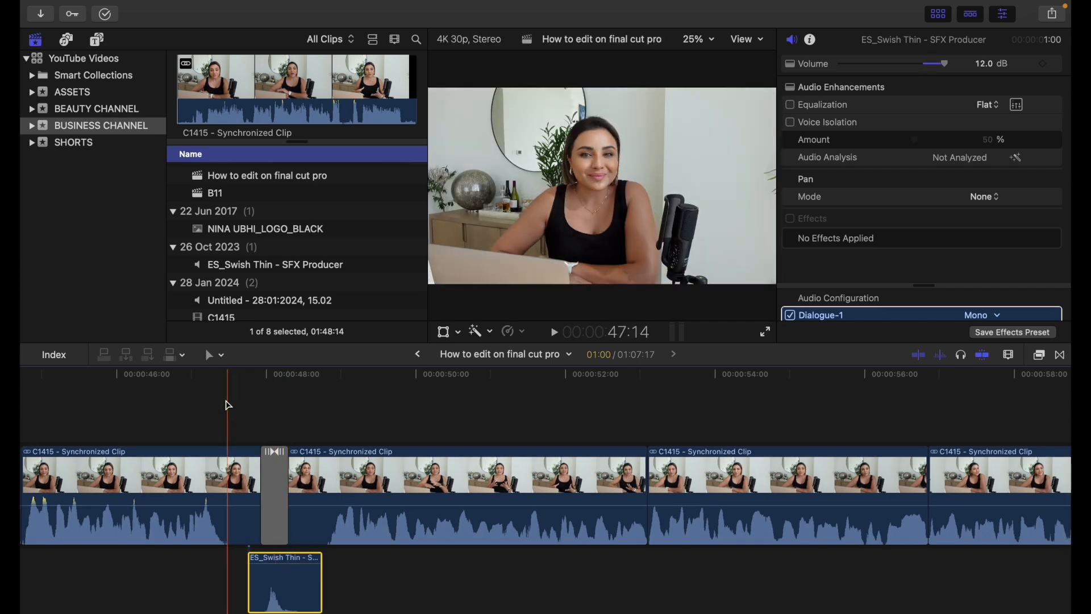
# Play through the Slide transition and swish from 46:29, replay from 46:16 with the volume raised, and mute the sound.
pyautogui.click(216, 406)
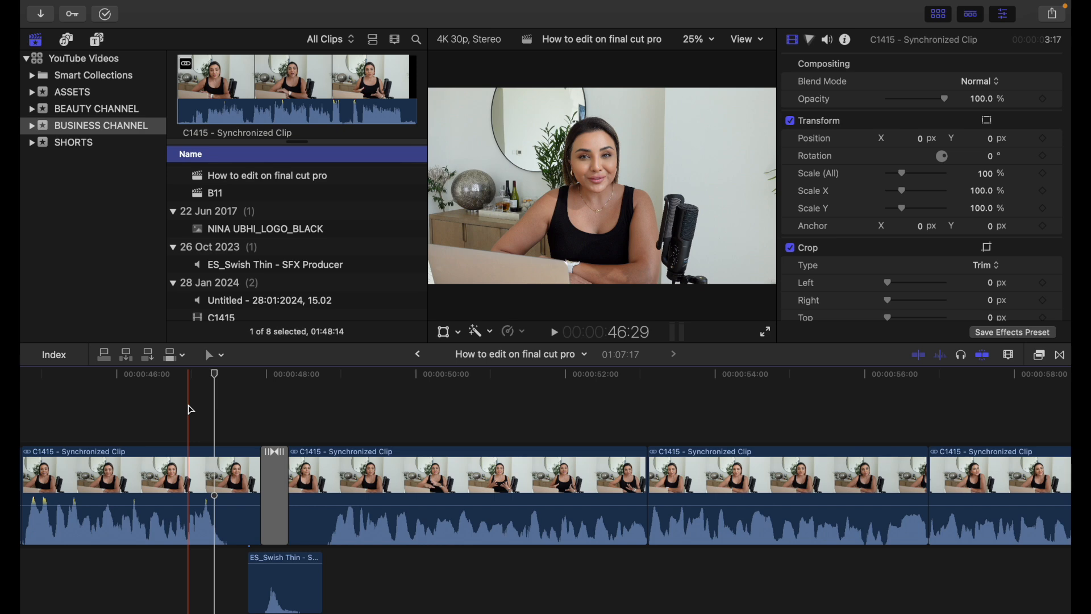
pyautogui.click(188, 406)
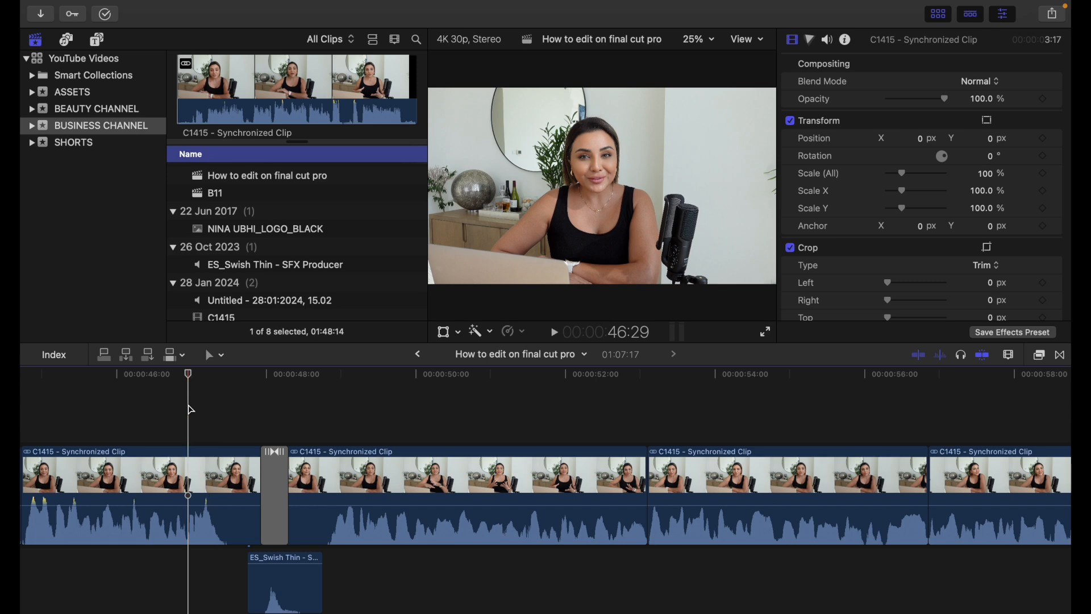
pyautogui.press('space')
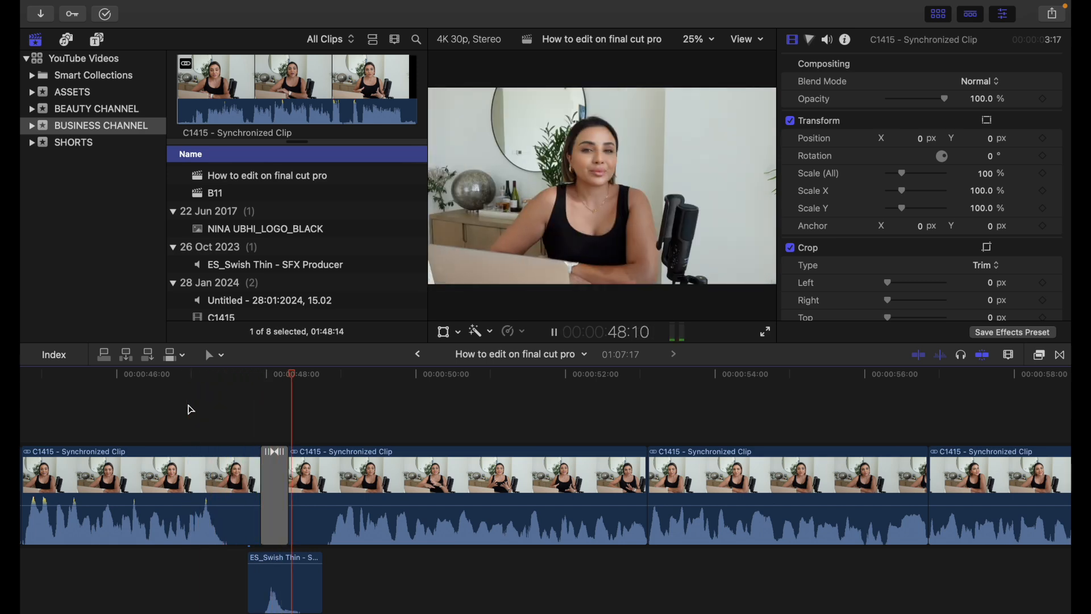
pyautogui.press('space')
pyautogui.click(157, 402)
pyautogui.press('XF86AudioRaiseVolume')
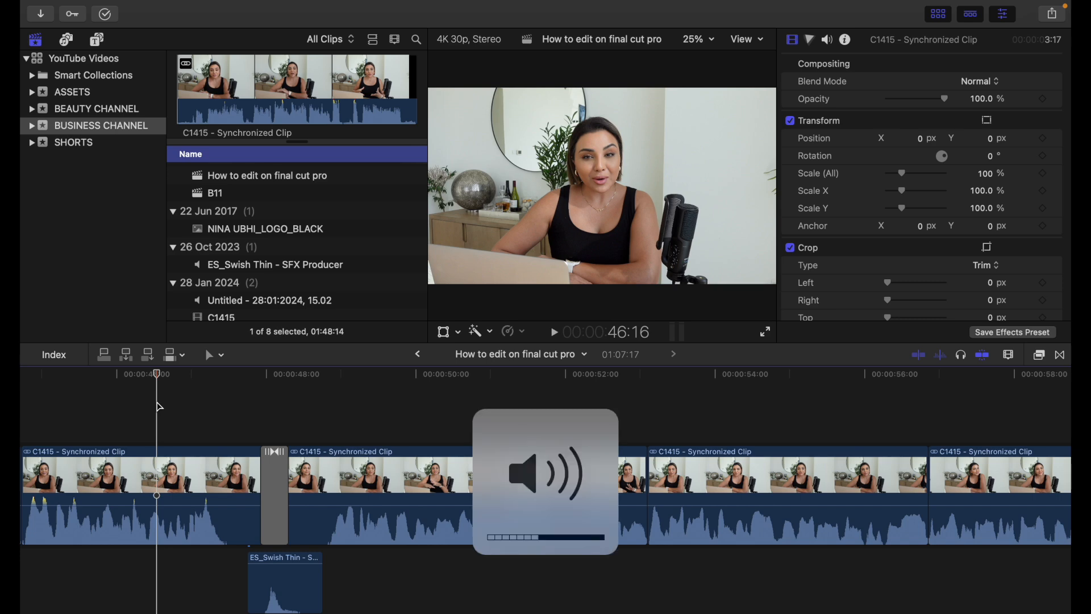
pyautogui.press('space')
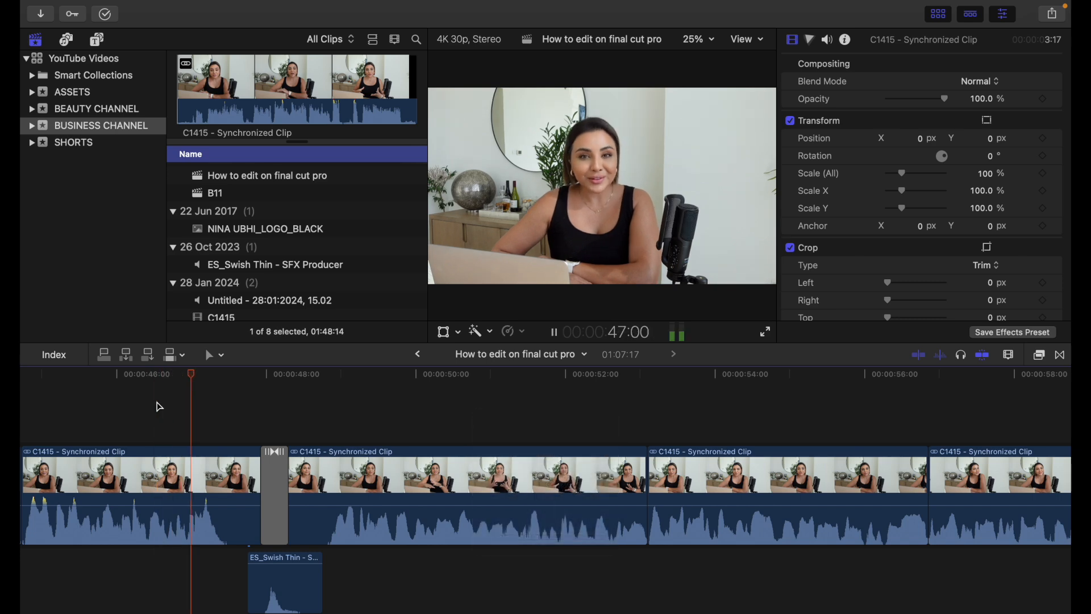
pyautogui.press('space')
pyautogui.press('XF86AudioMute')
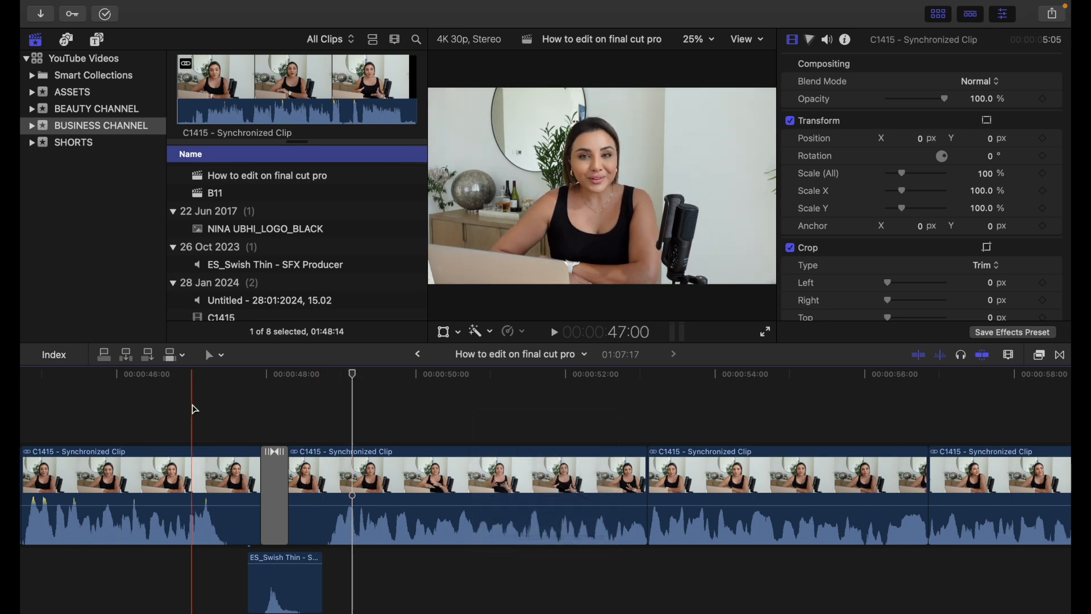
# Delete the ES_Swish Thin sound effect and the Slide transition near the 48-second mark.
pyautogui.click(293, 595)
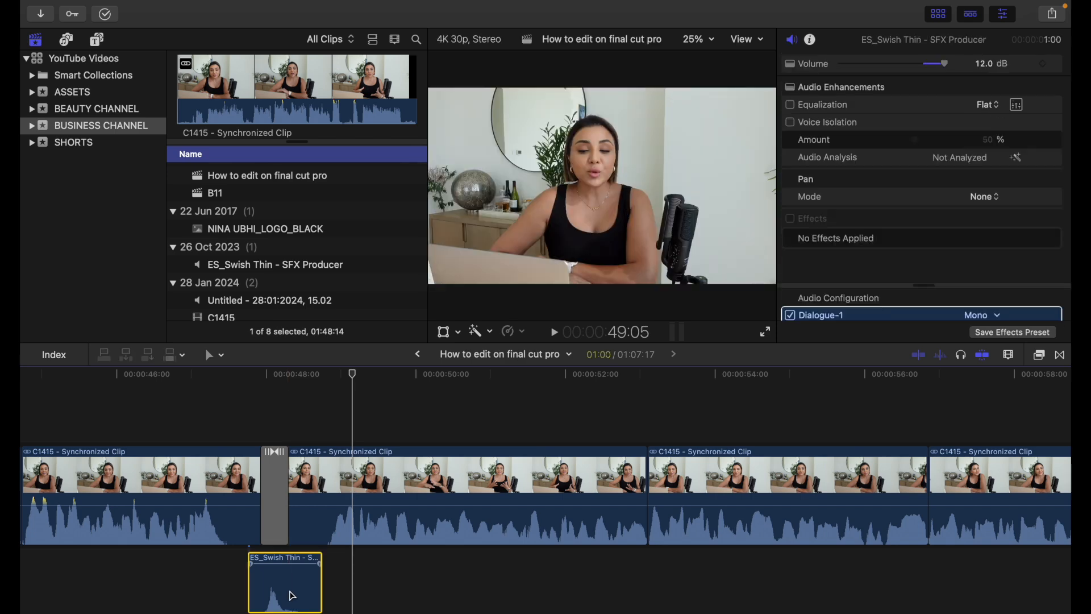
pyautogui.press('Delete')
pyautogui.click(278, 474)
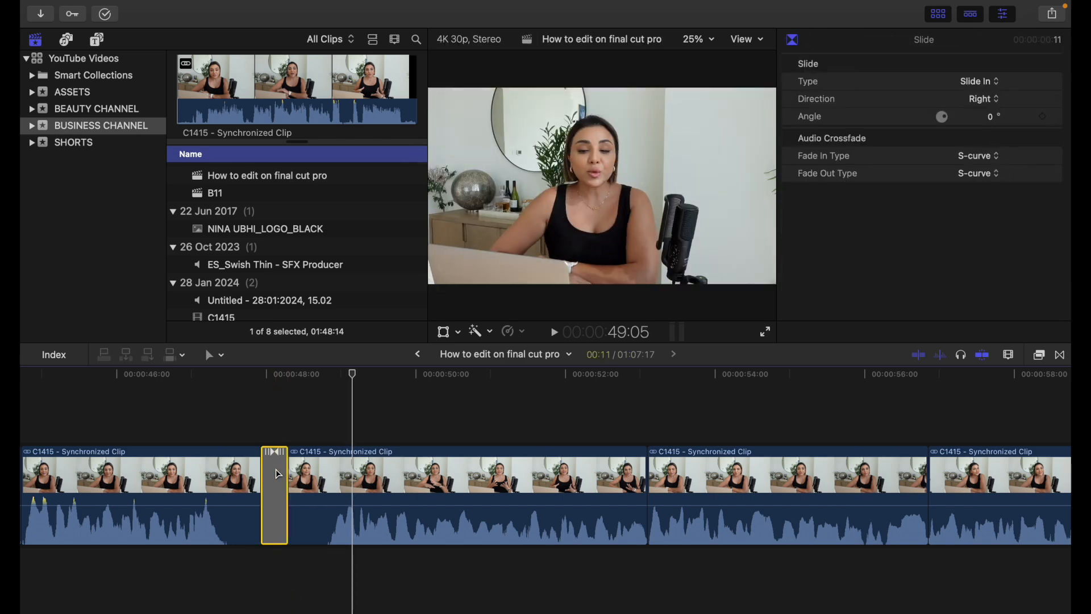
pyautogui.press('Delete')
# Insert a three-second gap at 48:04, at the cut between the two synchronized clips.
pyautogui.click(279, 474)
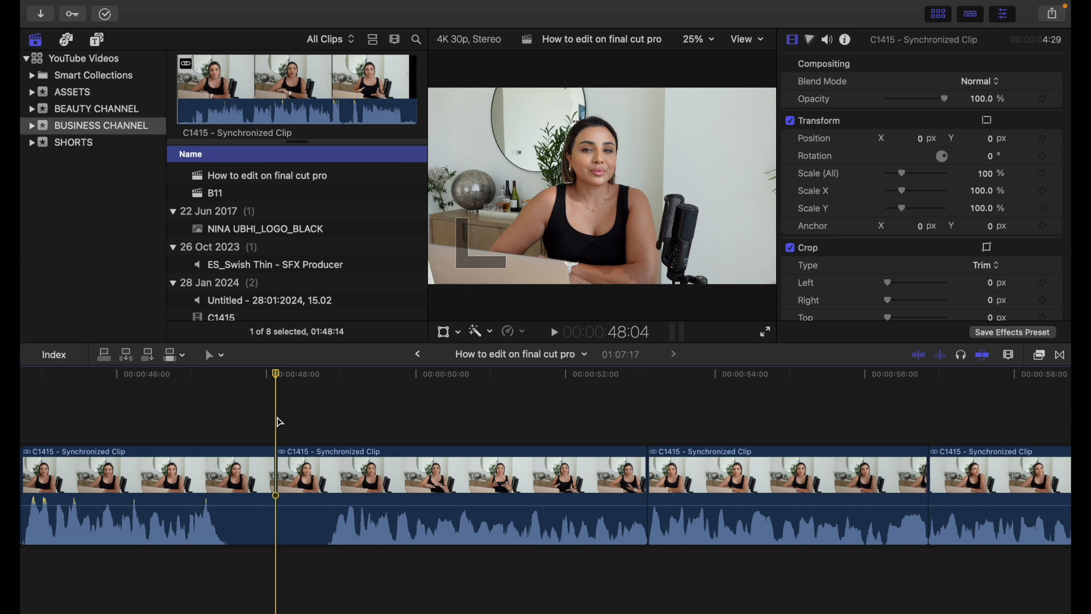
pyautogui.hotkey('alt', 'w')
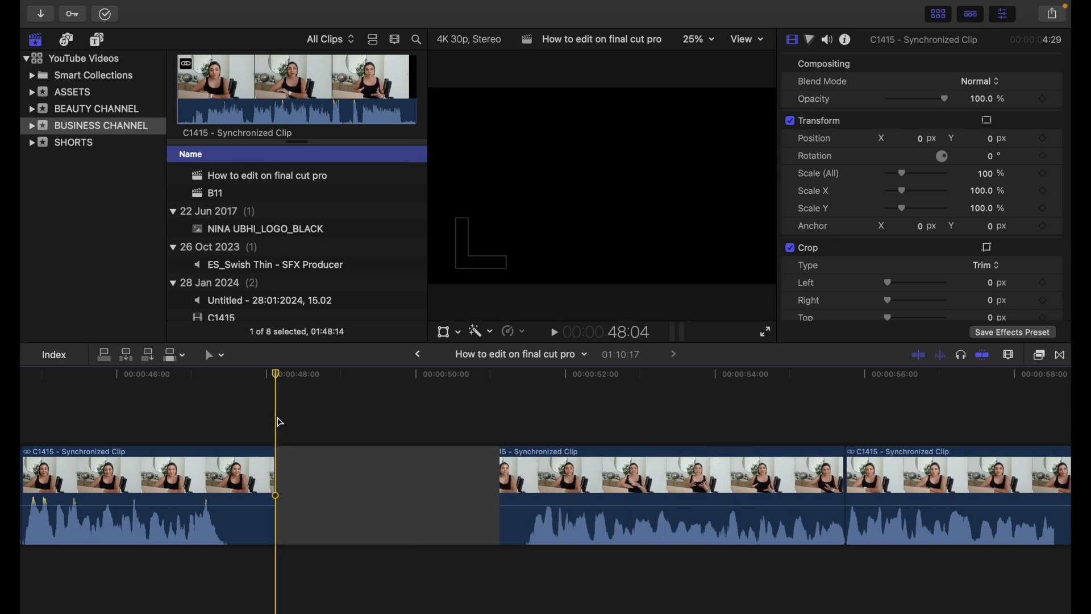
pyautogui.click(255, 421)
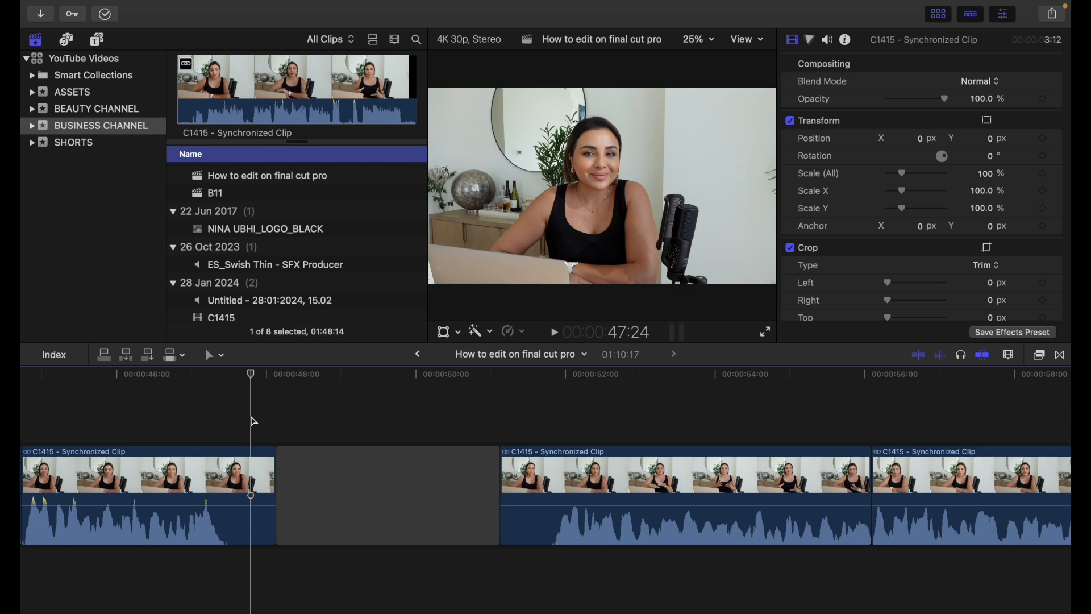
# Append the Outro clip from the ASSETS event to the end of the timeline, directly after the last synchronized clip.
pyautogui.hscroll(10, 255, 422)
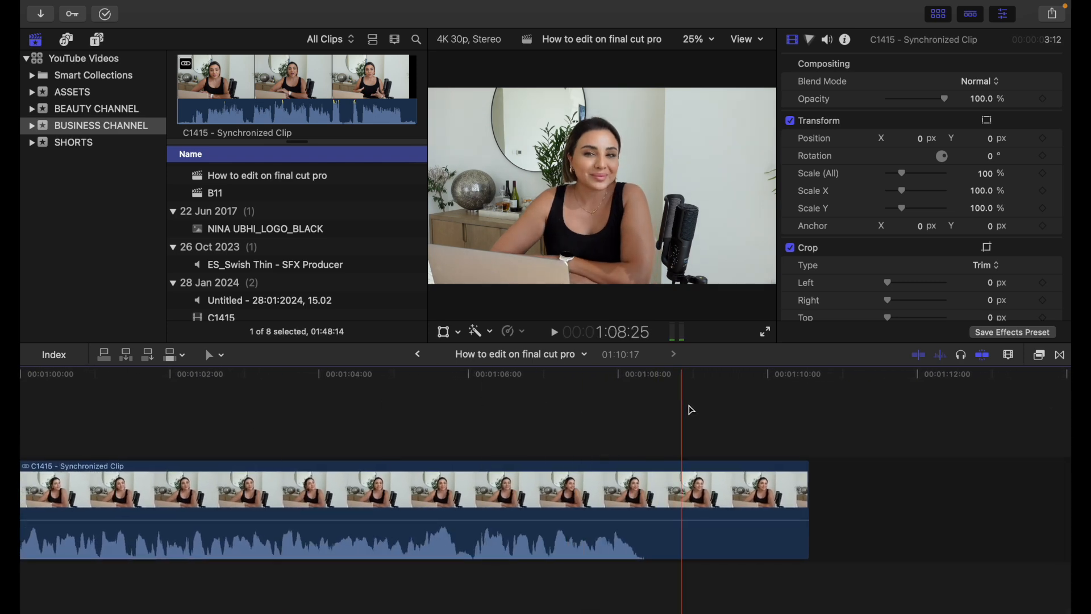
pyautogui.click(737, 414)
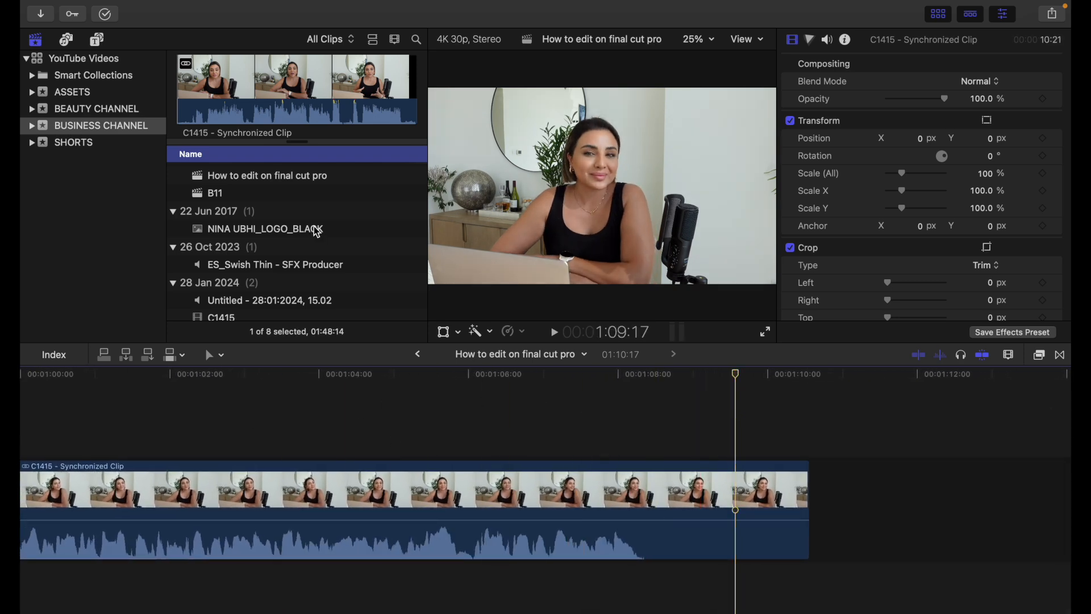
pyautogui.click(65, 96)
pyautogui.scroll(2, 239, 282)
pyautogui.scroll(-4, 246, 246)
pyautogui.scroll(-5, 248, 250)
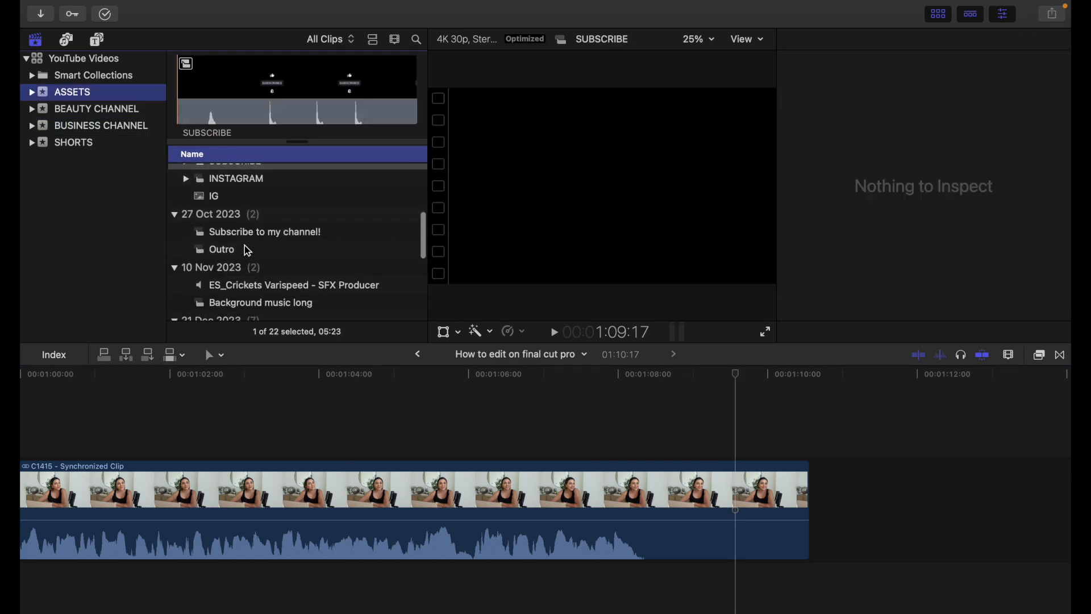
pyautogui.moveTo(224, 241); pyautogui.dragTo(816, 504)
# Add a Cross Dissolve between the last synchronized clip and the Outro, creating the transition by overlapping the media.
pyautogui.hscroll(5, 569, 512)
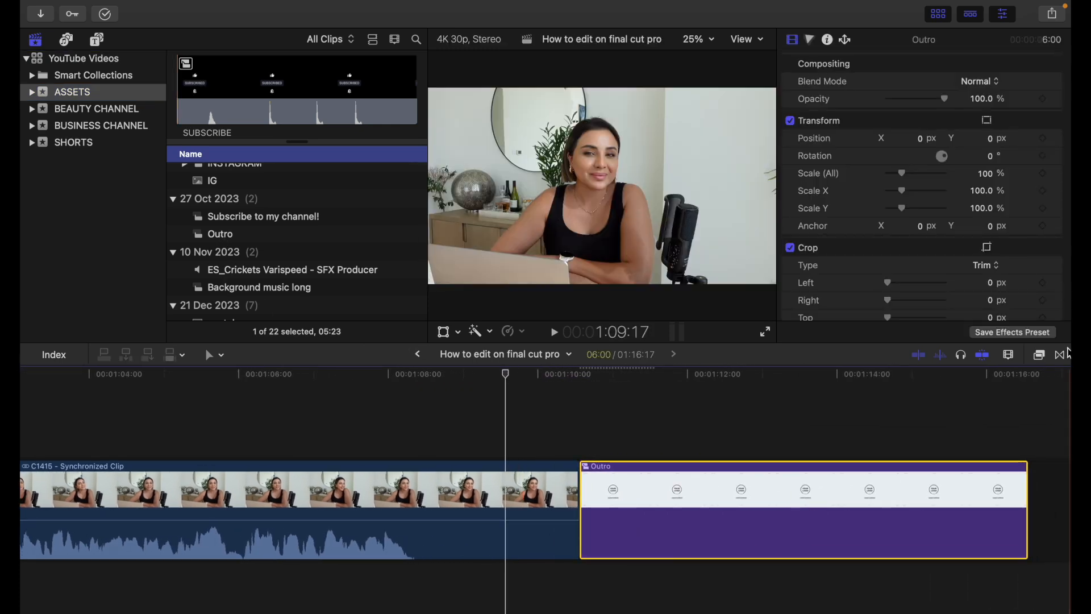
pyautogui.click(1061, 355)
pyautogui.click(824, 392)
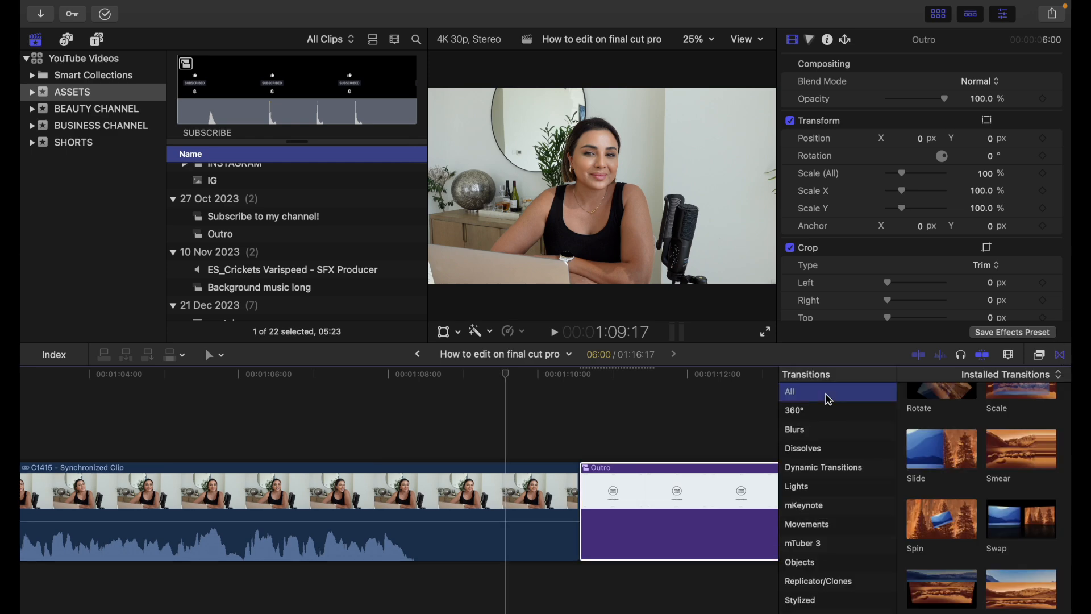
pyautogui.scroll(5, 1047, 489)
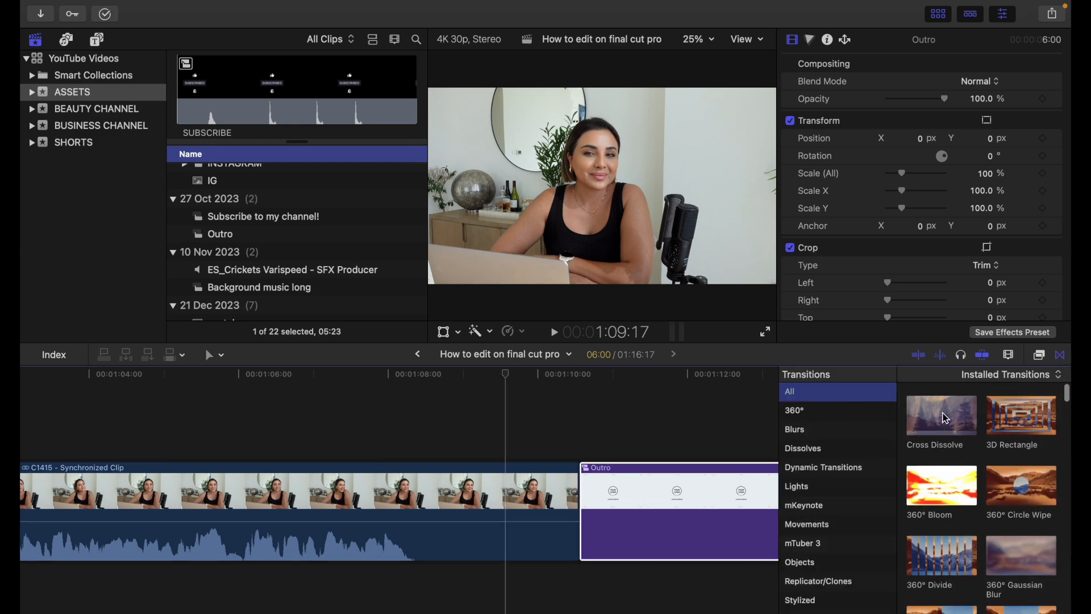
pyautogui.moveTo(946, 419); pyautogui.dragTo(580, 519)
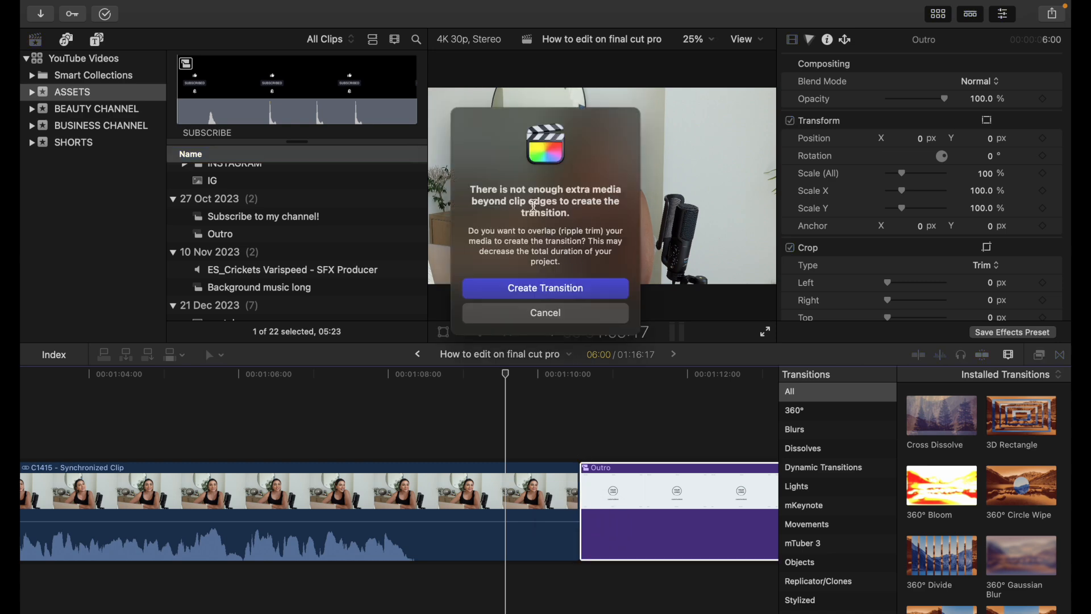
pyautogui.click(551, 290)
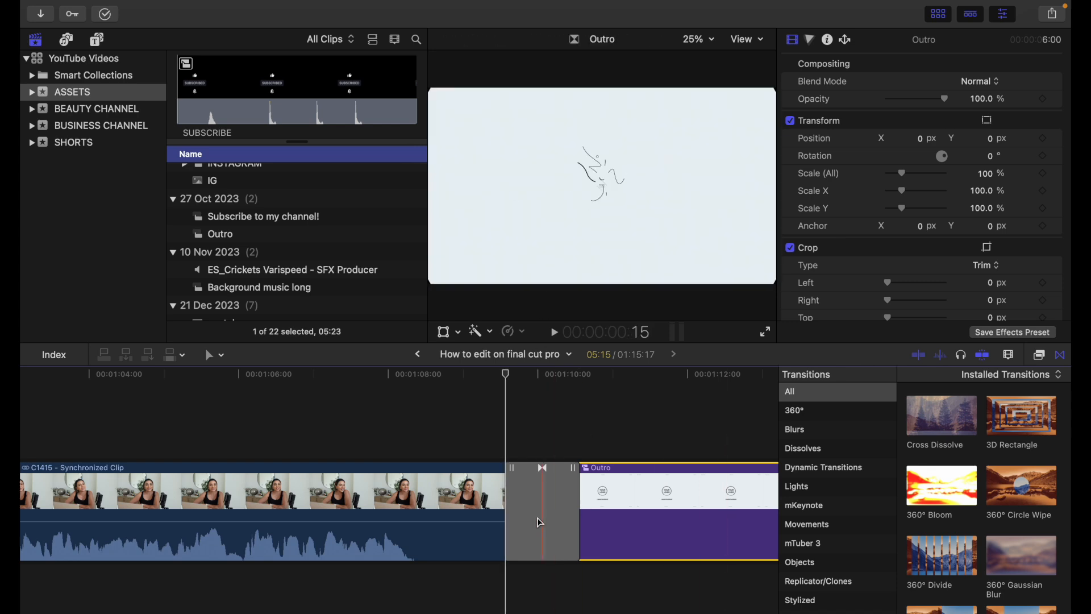
# Hide the transitions browser and play from the end of the last synchronized clip through the Cross Dissolve into the Outro.
pyautogui.click(381, 420)
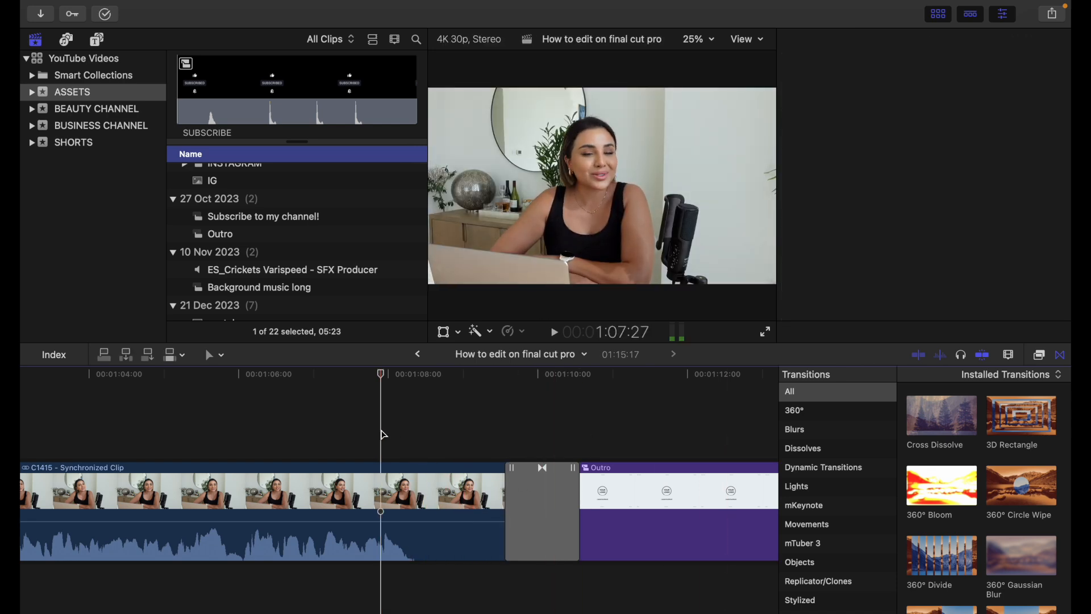
pyautogui.press('ctrl+super+5')
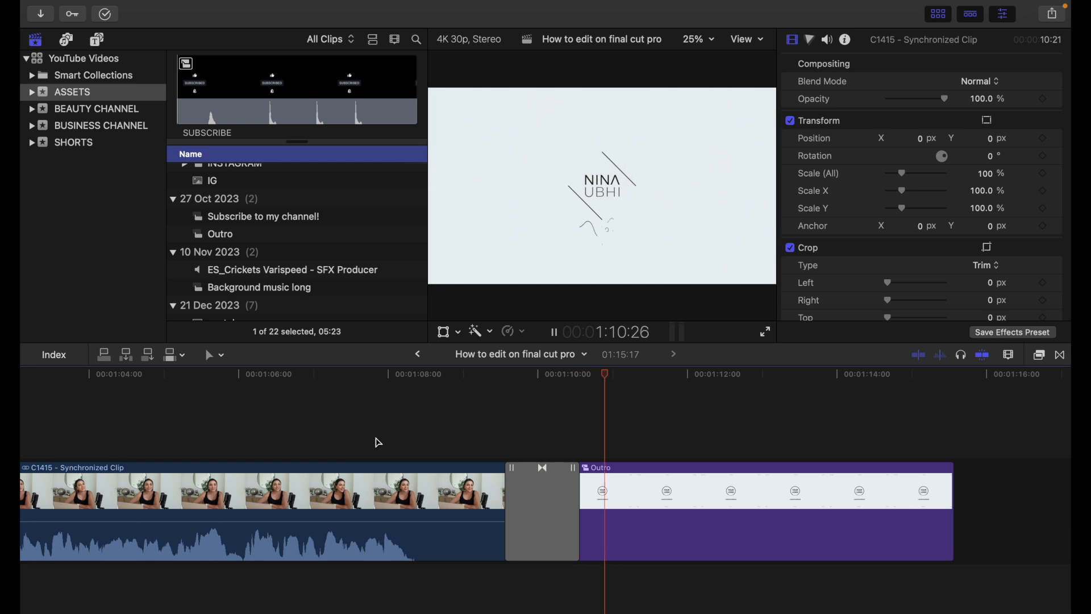
pyautogui.press('space')
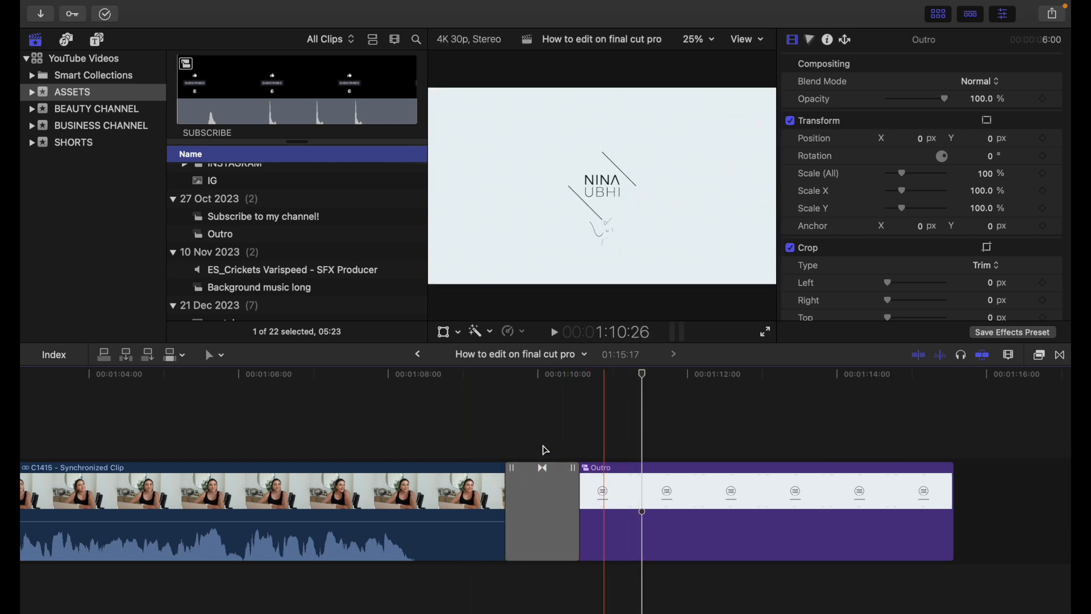
pyautogui.click(454, 439)
pyautogui.press('space')
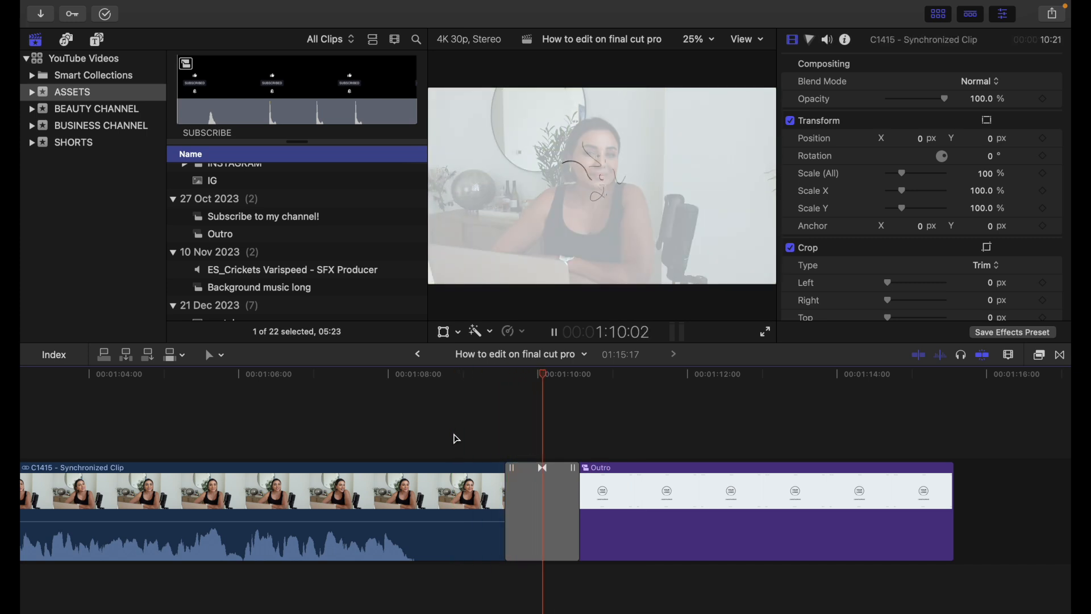
pyautogui.press('space')
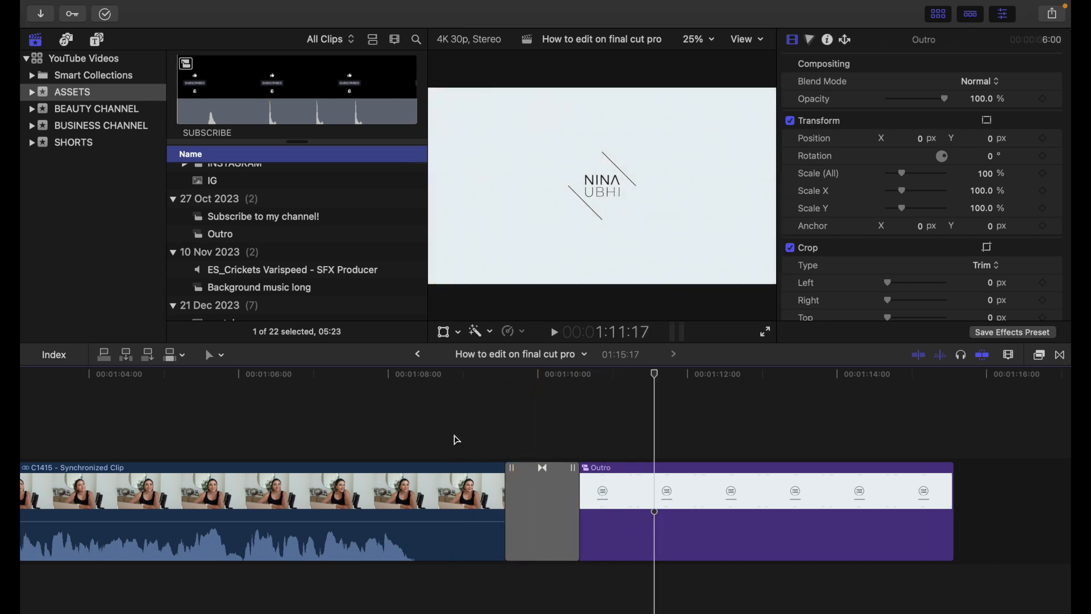
pyautogui.hscroll(-15, 456, 440)
pyautogui.hscroll(-2, 457, 439)
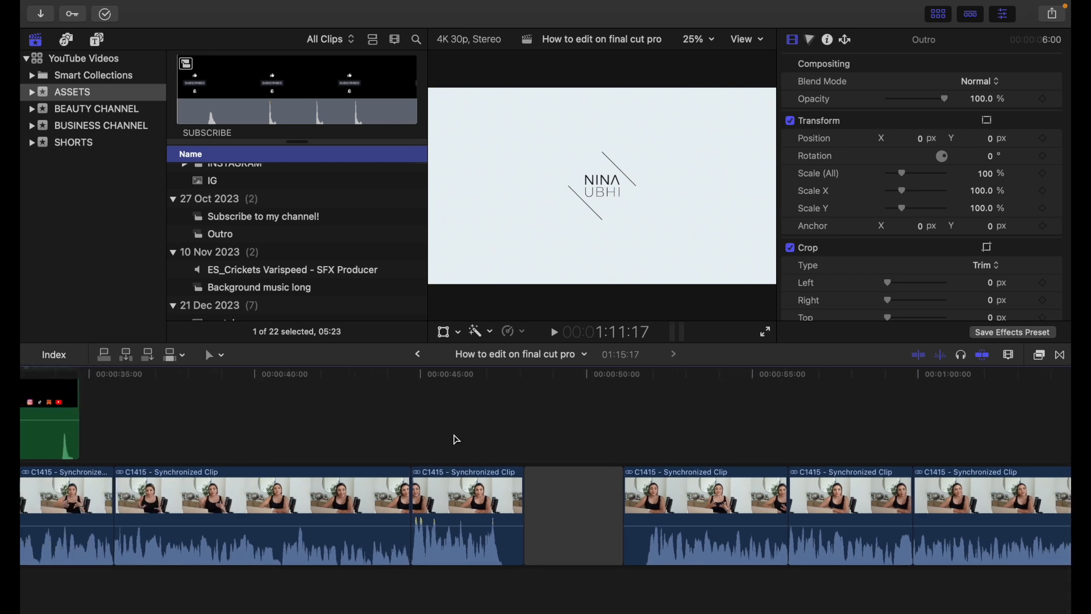